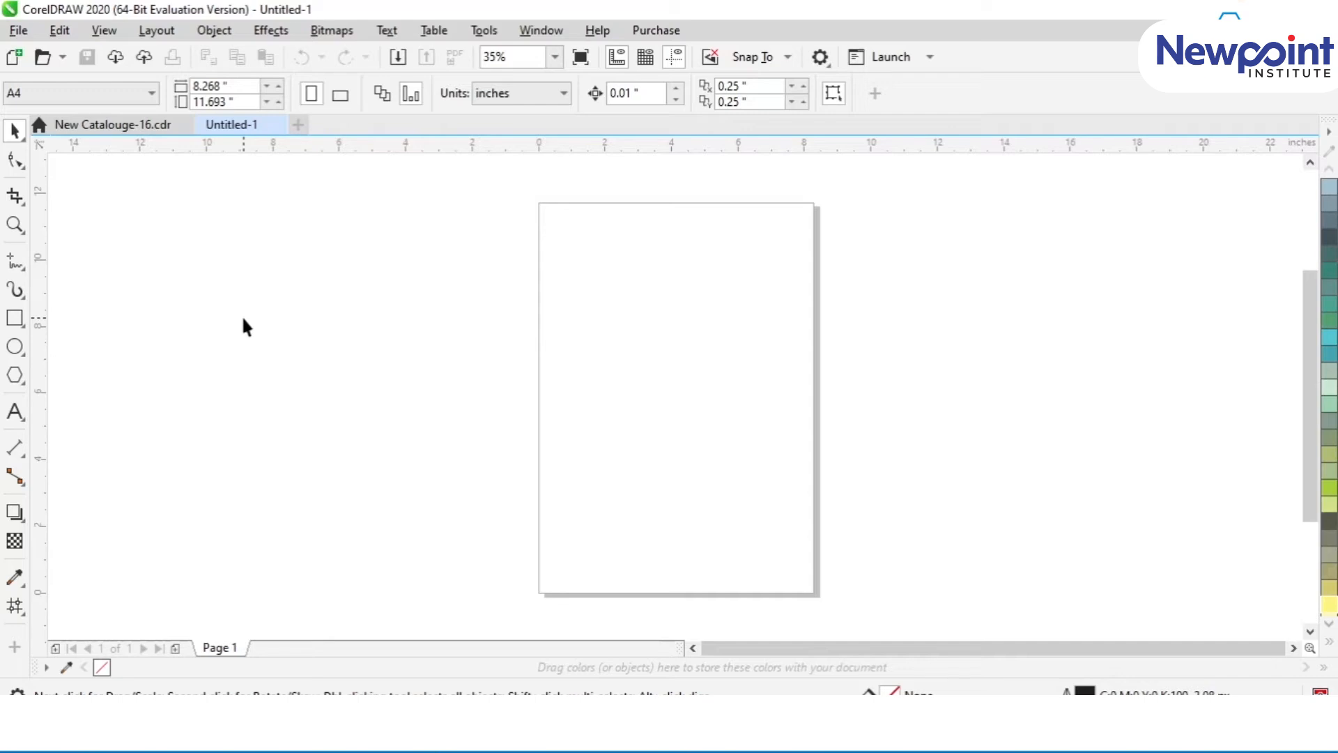
Step: Import With Sign.jpg from the New Stuff folder and centre it on the page
{"action": "key", "text": "ctrl+i"}
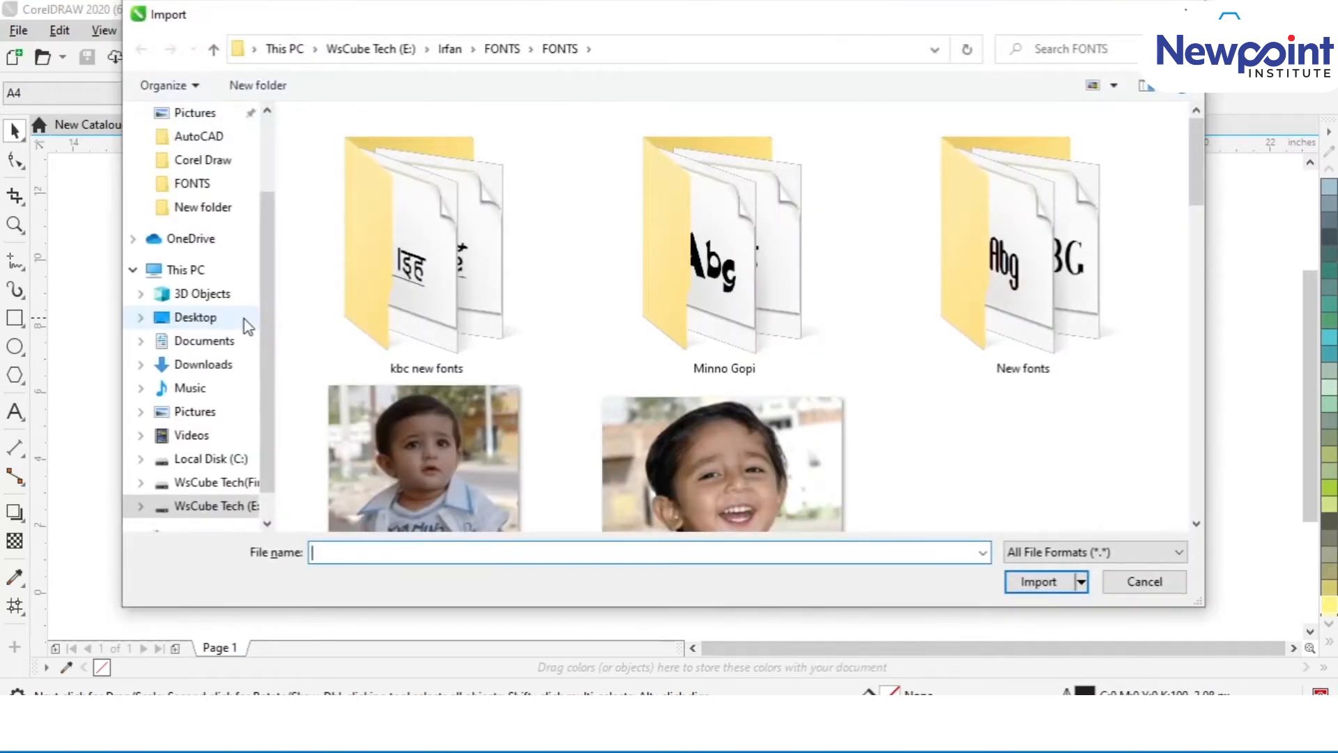
{"action": "left_click", "coordinate": [441, 48]}
{"action": "double_click", "coordinate": [369, 293]}
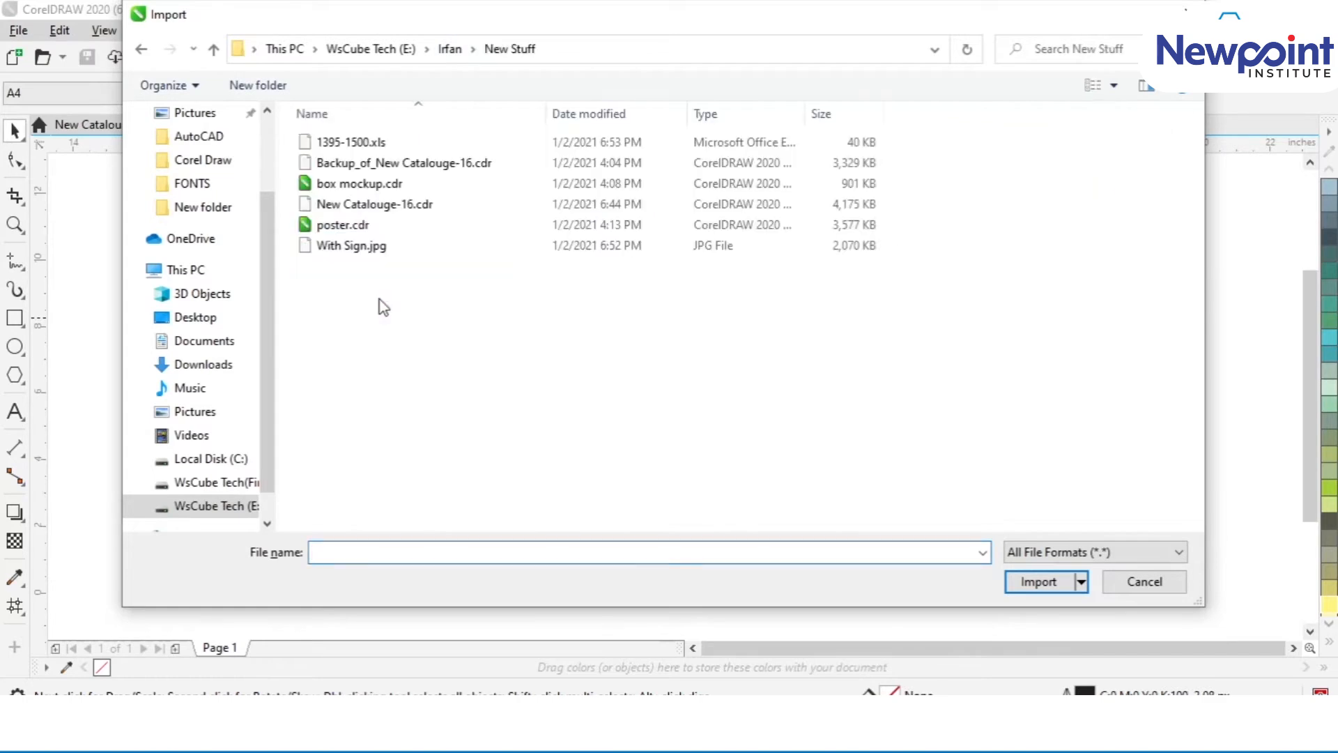
{"action": "left_click", "coordinate": [359, 247]}
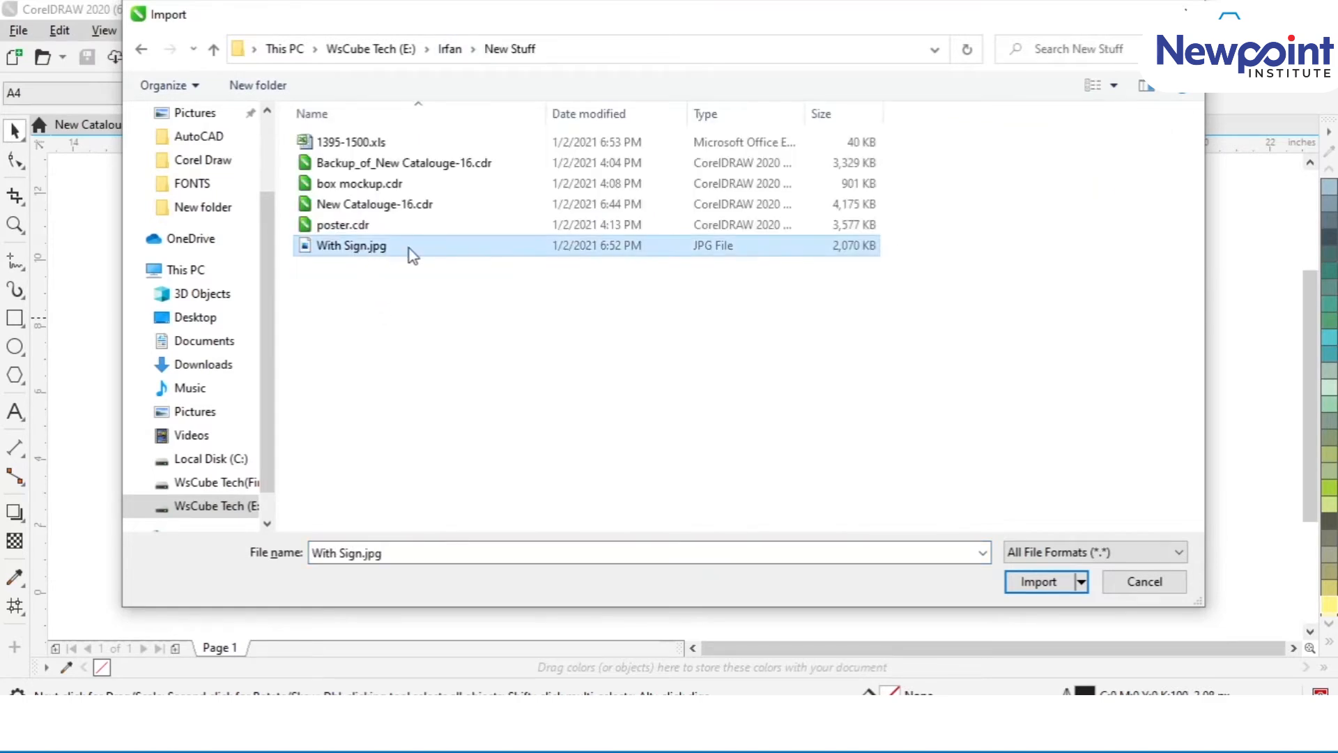
{"action": "left_click", "coordinate": [1115, 87]}
{"action": "left_click", "coordinate": [1118, 89]}
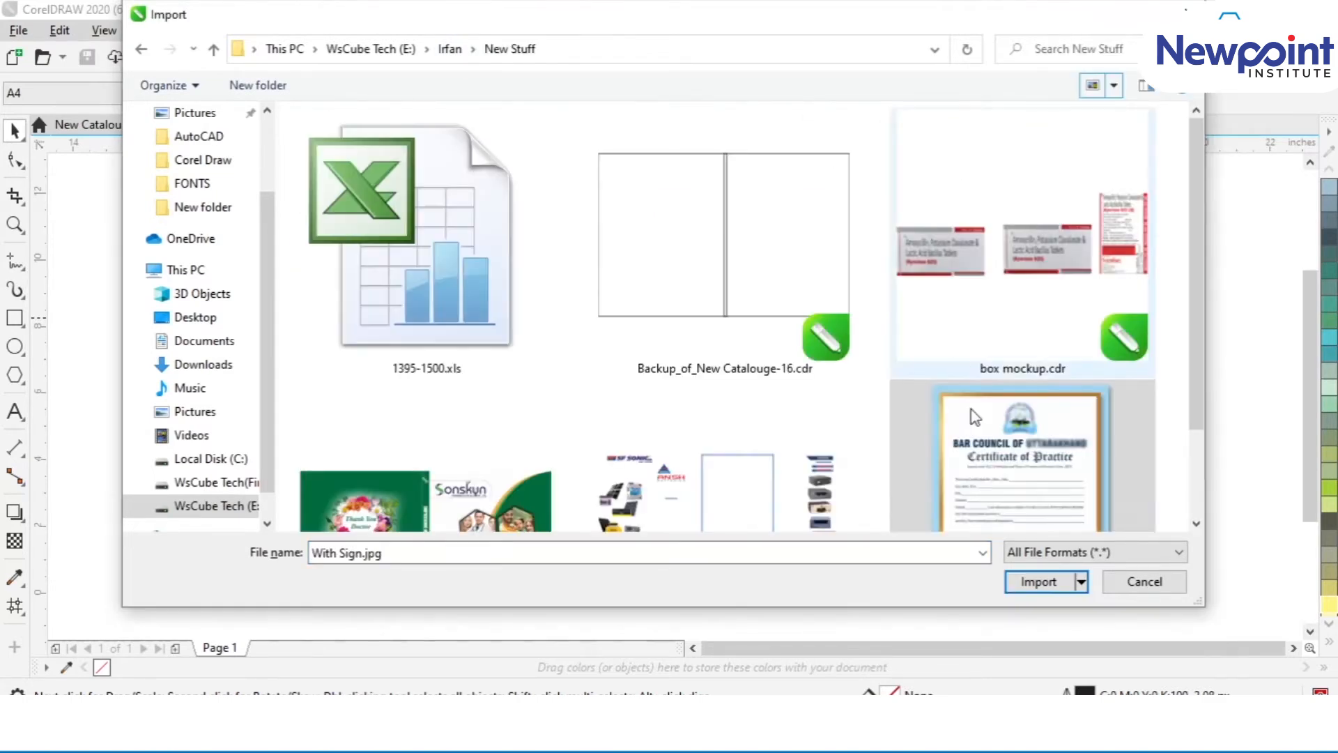
{"action": "double_click", "coordinate": [1001, 455]}
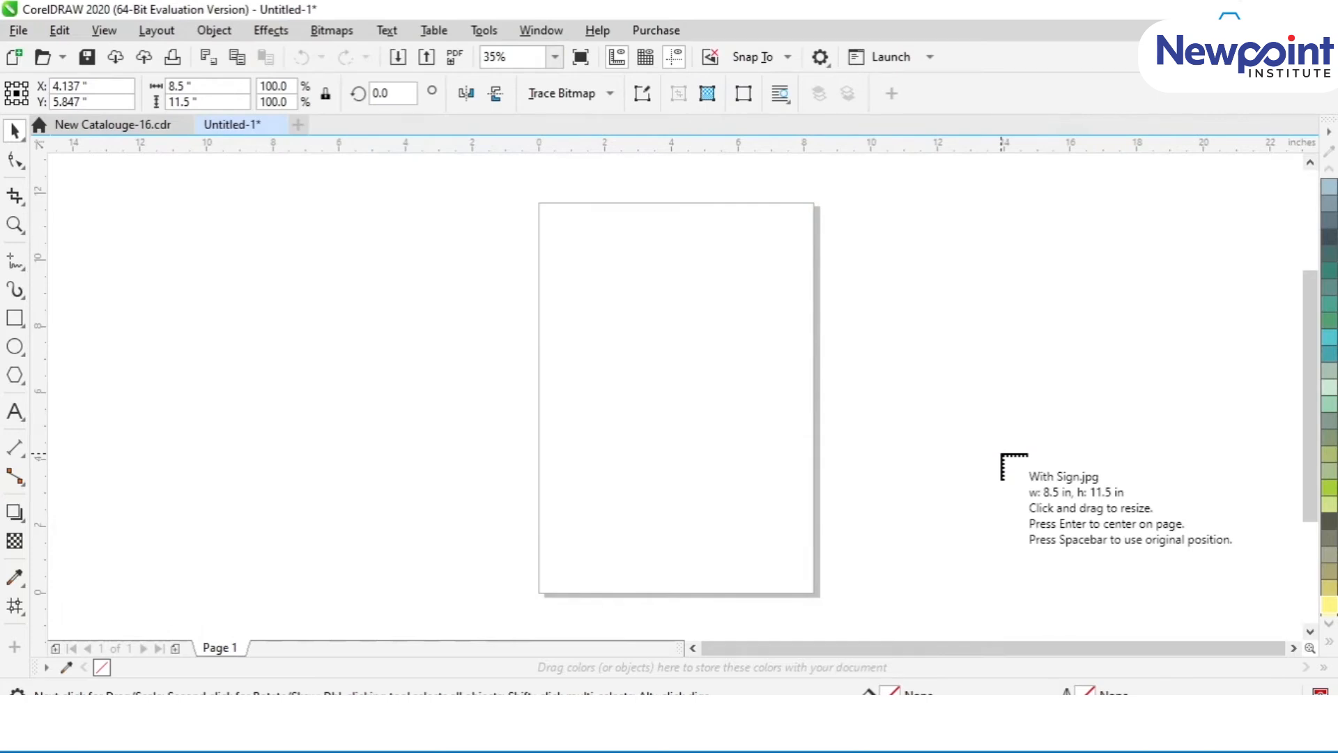
{"action": "key", "text": "Return"}
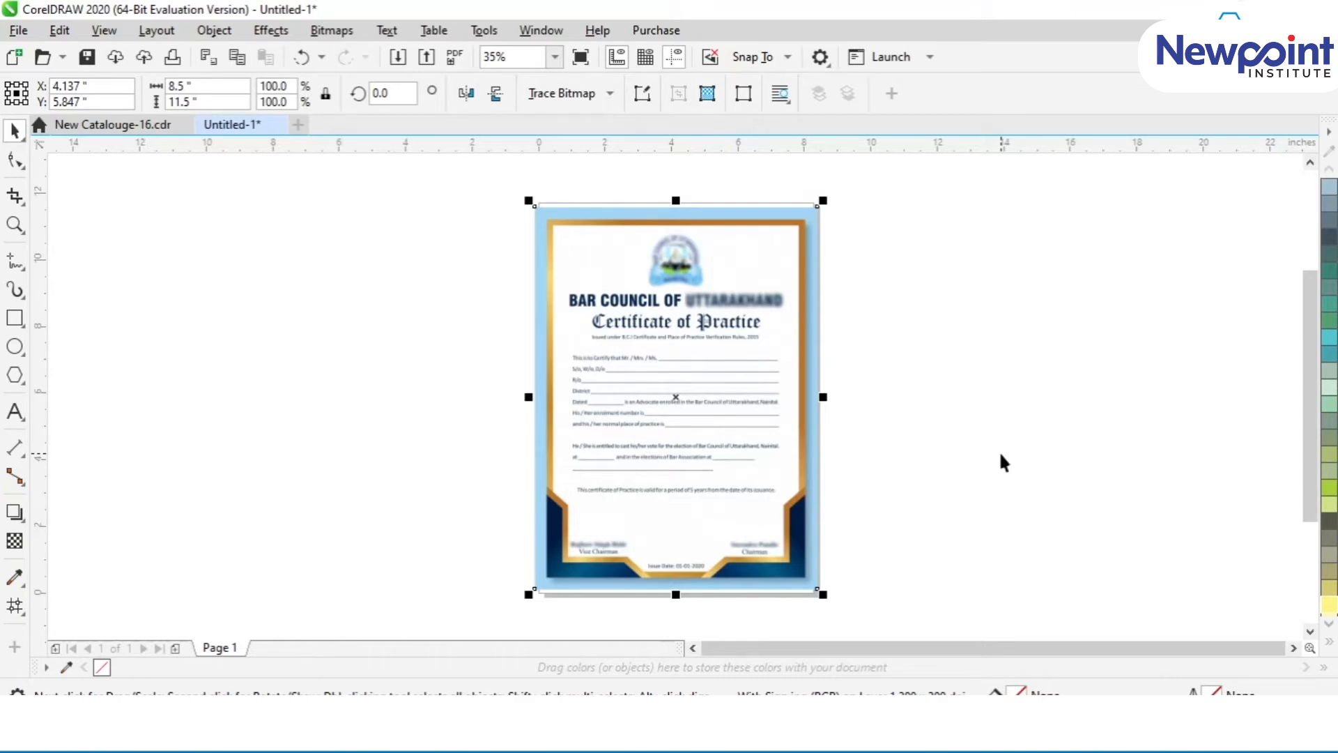
{"action": "left_click", "coordinate": [269, 171]}
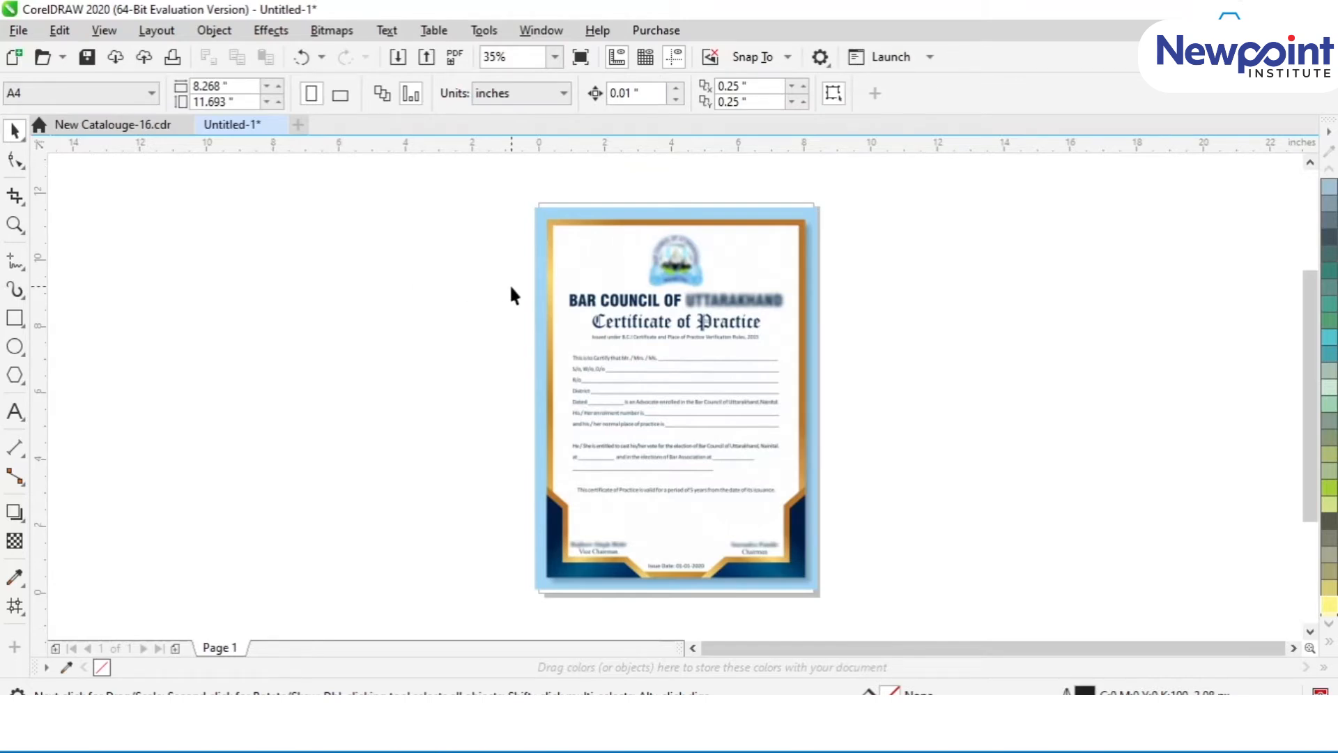
{"action": "left_click", "coordinate": [583, 294]}
{"action": "left_click", "coordinate": [312, 219]}
{"action": "left_click", "coordinate": [563, 262]}
{"action": "left_click", "coordinate": [433, 277]}
Step: Lock the certificate image's proportions and set its width to 8.268 inches
{"action": "left_click", "coordinate": [647, 307]}
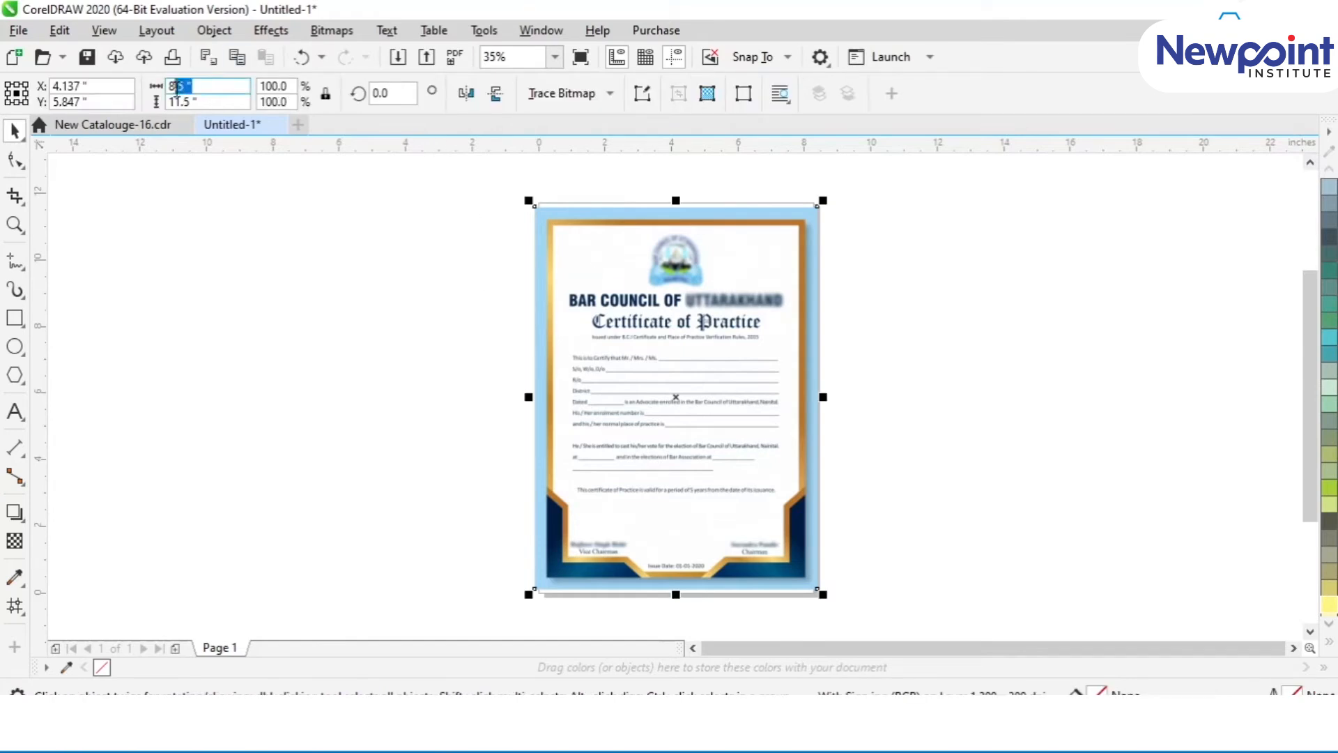
{"action": "left_click", "coordinate": [326, 94]}
{"action": "left_click_drag", "start_coordinate": [226, 86], "coordinate": [131, 88]}
{"action": "type", "text": "8.268"}
{"action": "key", "text": "Return"}
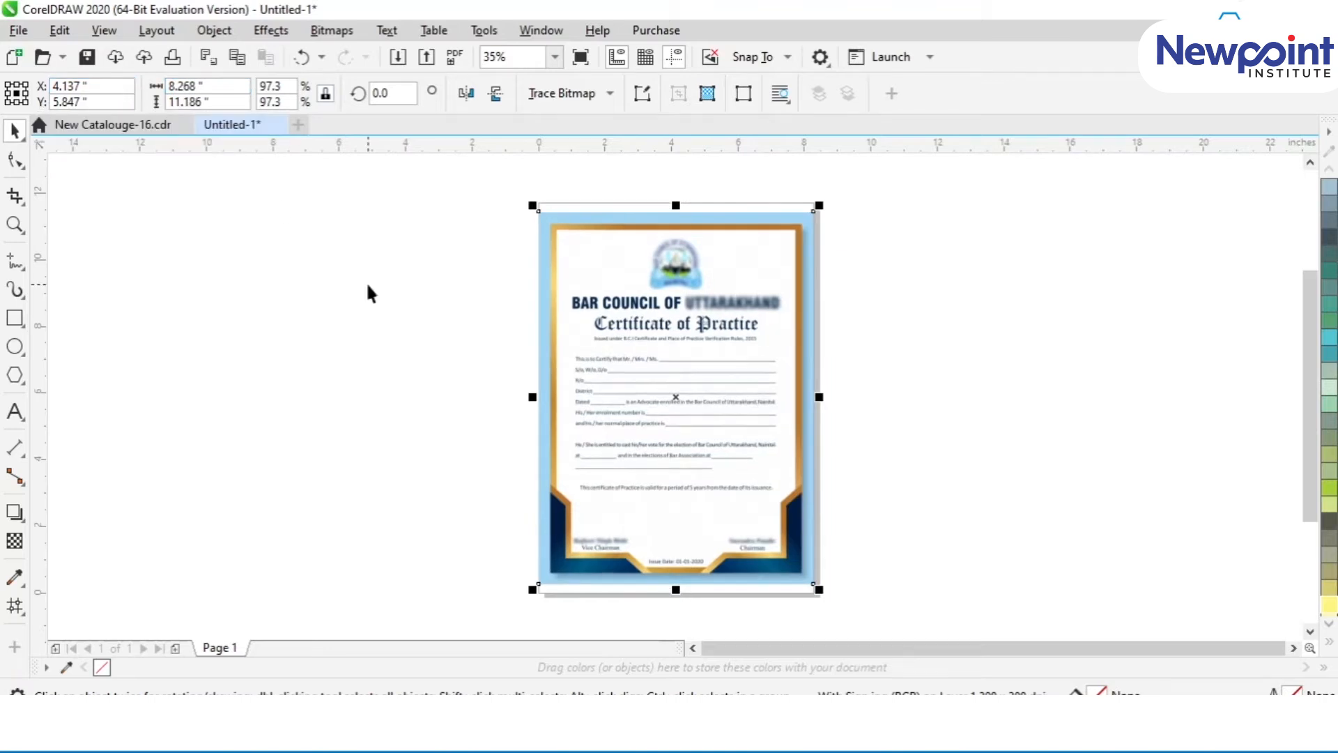
Step: Unlock the certificate image's proportions and set its height to 11.693 inches to match the A4 page
{"action": "left_click", "coordinate": [365, 283]}
{"action": "left_click", "coordinate": [592, 304]}
{"action": "left_click", "coordinate": [325, 93]}
{"action": "left_click_drag", "start_coordinate": [225, 102], "coordinate": [127, 101]}
{"action": "type", "text": "11.9"}
{"action": "key", "text": "BackSpace"}
{"action": "type", "text": "693"}
{"action": "key", "text": "Return"}
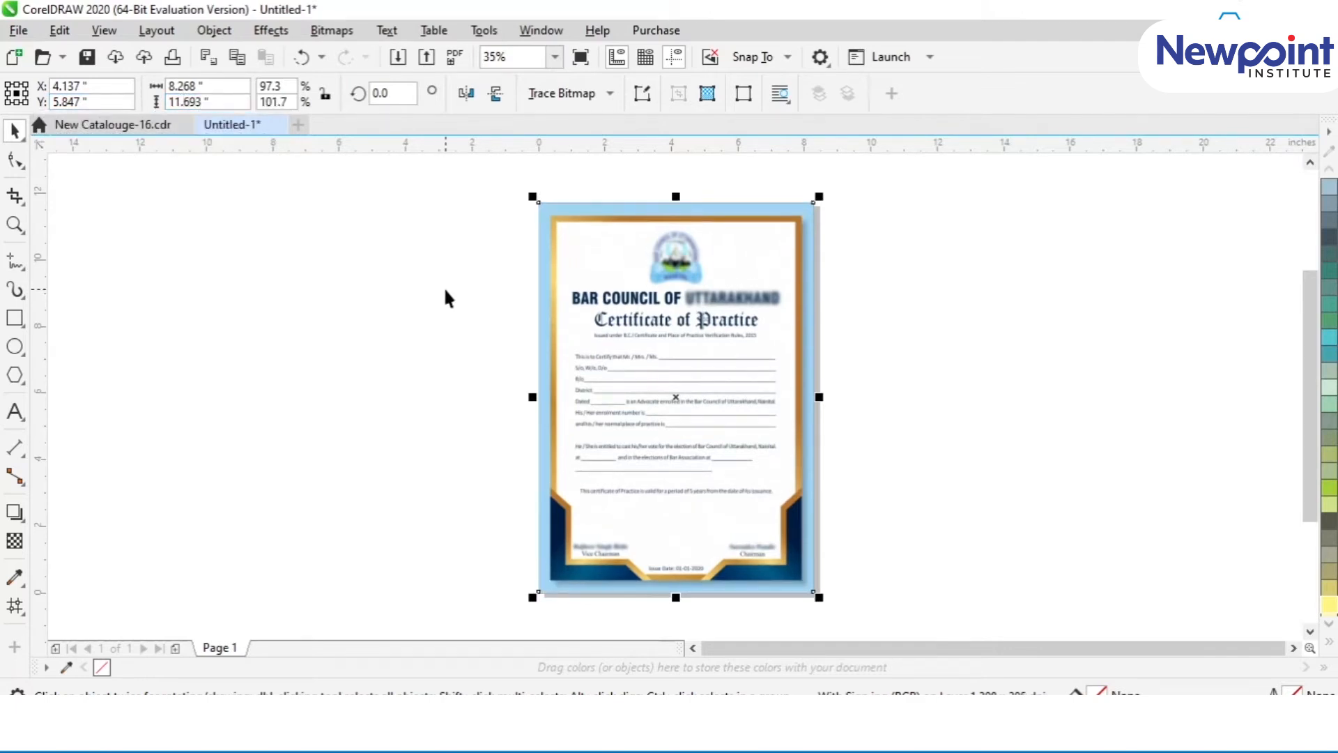
{"action": "left_click", "coordinate": [442, 290]}
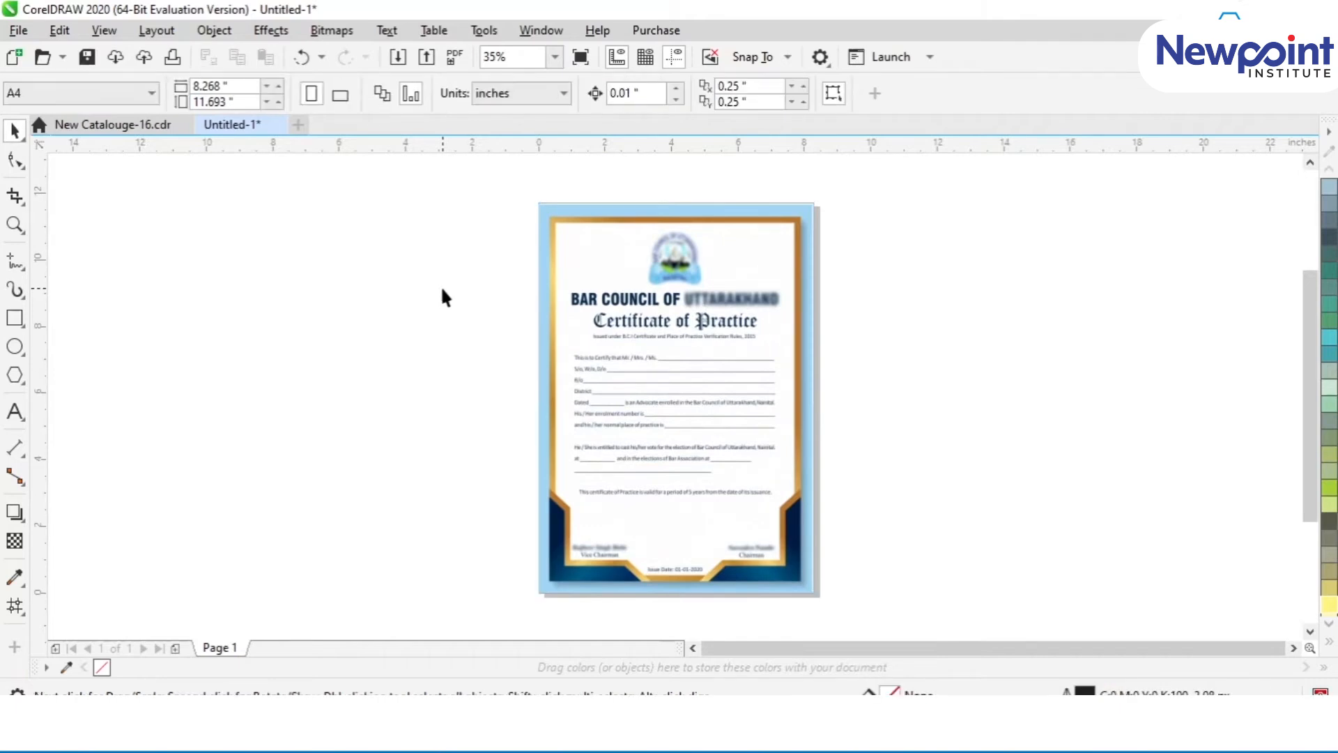
Step: Examine the certificate's text and blank lines from the heading down to the validity statement
{"action": "left_click", "coordinate": [635, 299]}
{"action": "left_click", "coordinate": [506, 285]}
{"action": "left_click", "coordinate": [591, 288]}
{"action": "left_click", "coordinate": [481, 289]}
{"action": "left_click", "coordinate": [582, 298]}
{"action": "left_click", "coordinate": [452, 267]}
{"action": "left_click_drag", "start_coordinate": [529, 315], "coordinate": [826, 430]}
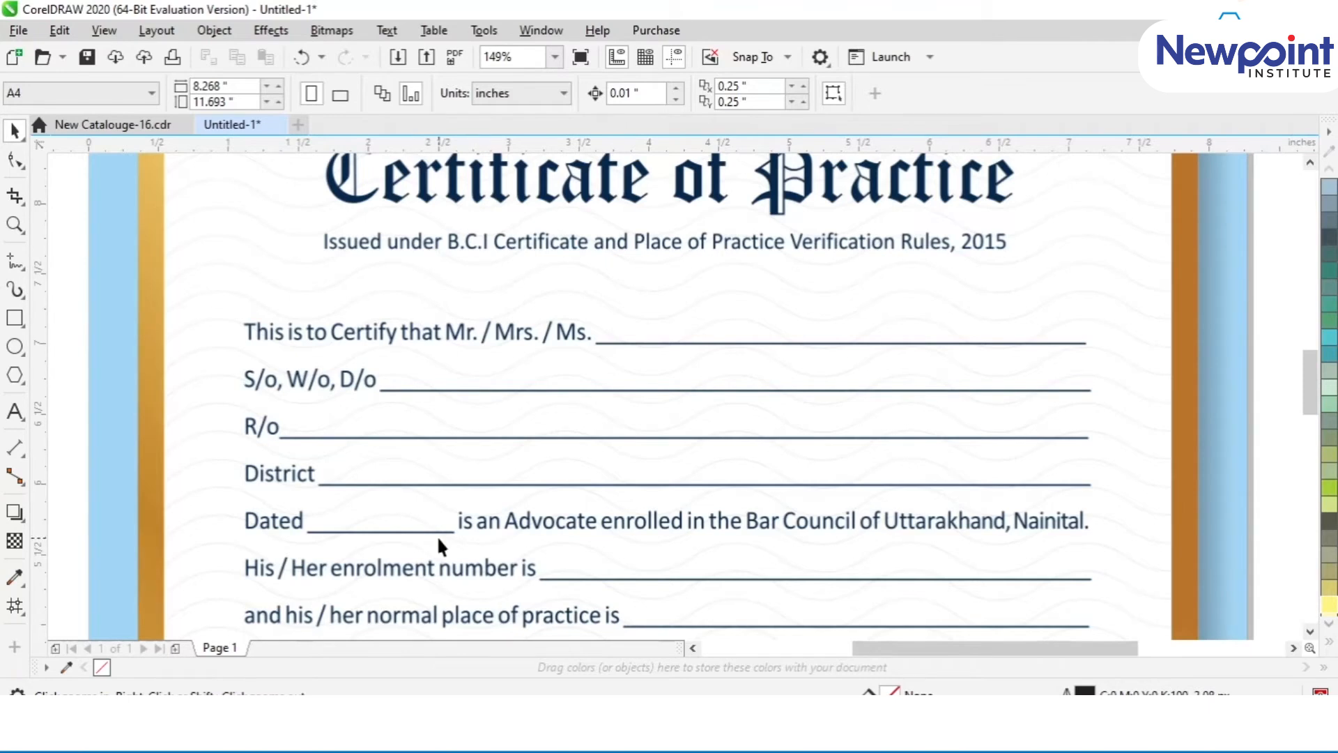
{"action": "left_click_drag", "start_coordinate": [1310, 367], "coordinate": [1300, 418]}
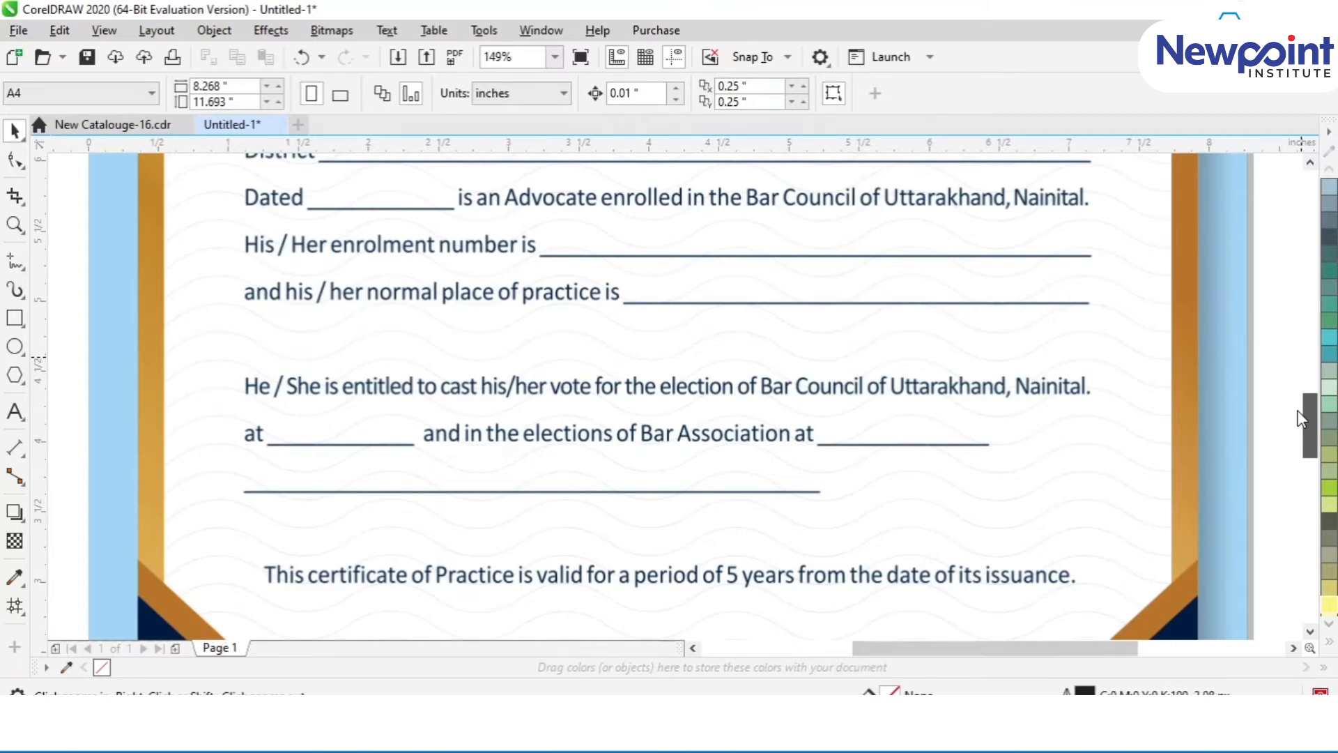
{"action": "left_click_drag", "start_coordinate": [1297, 410], "coordinate": [1292, 460]}
{"action": "key", "text": "shift+F4"}
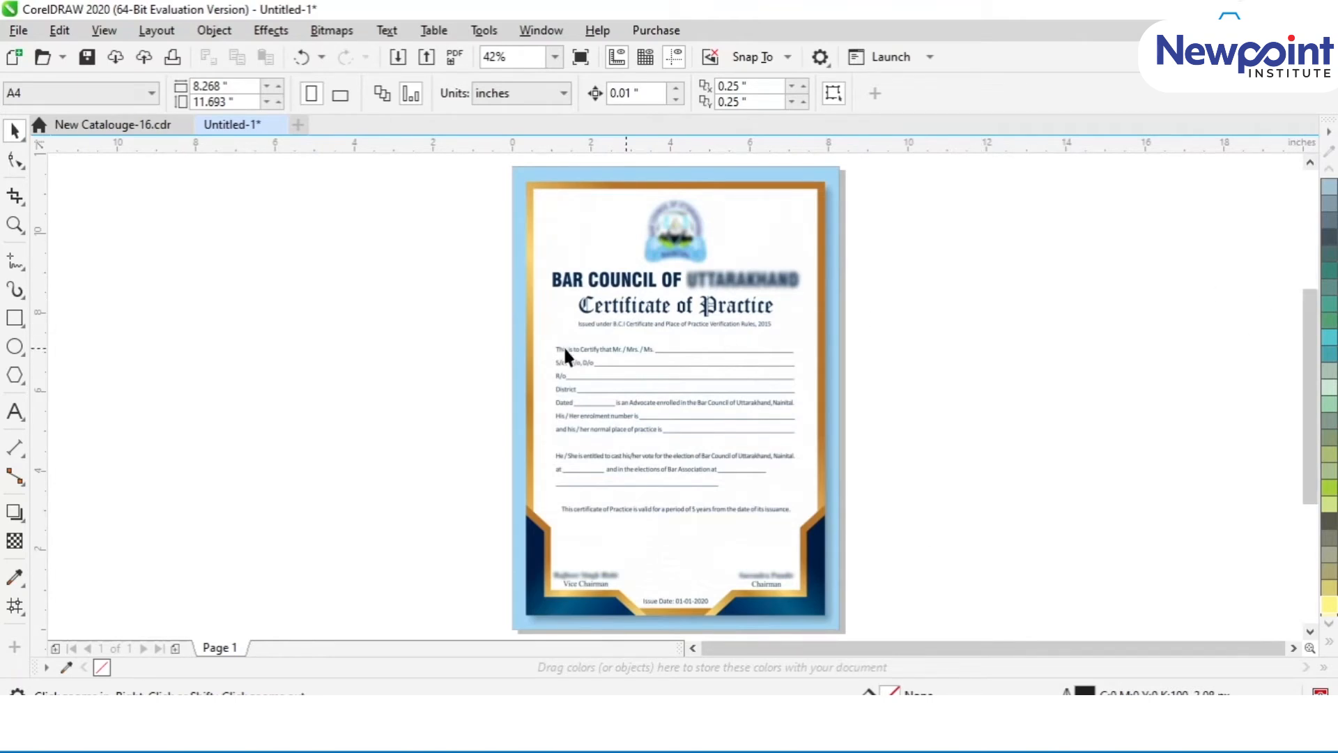
Step: Start creating a print merge for the certificate document
{"action": "left_click", "coordinate": [20, 33]}
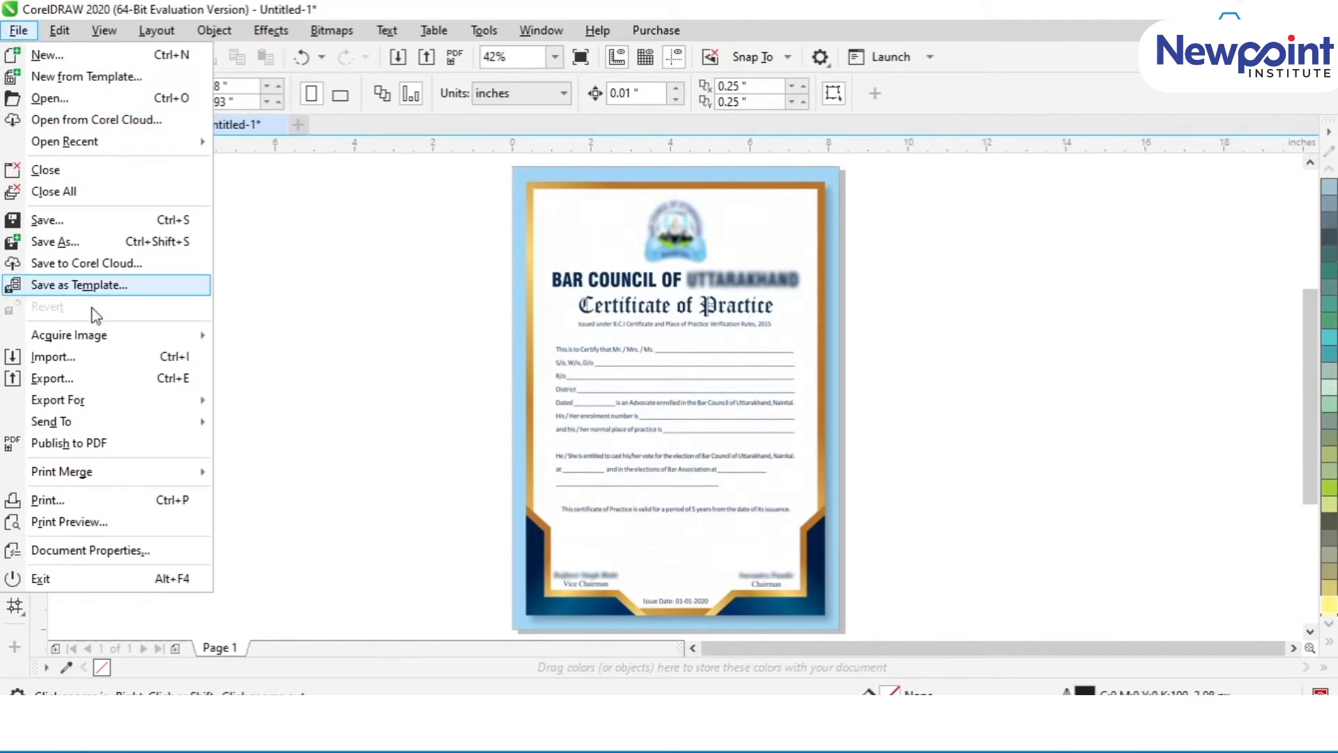
{"action": "mouse_move", "coordinate": [110, 483]}
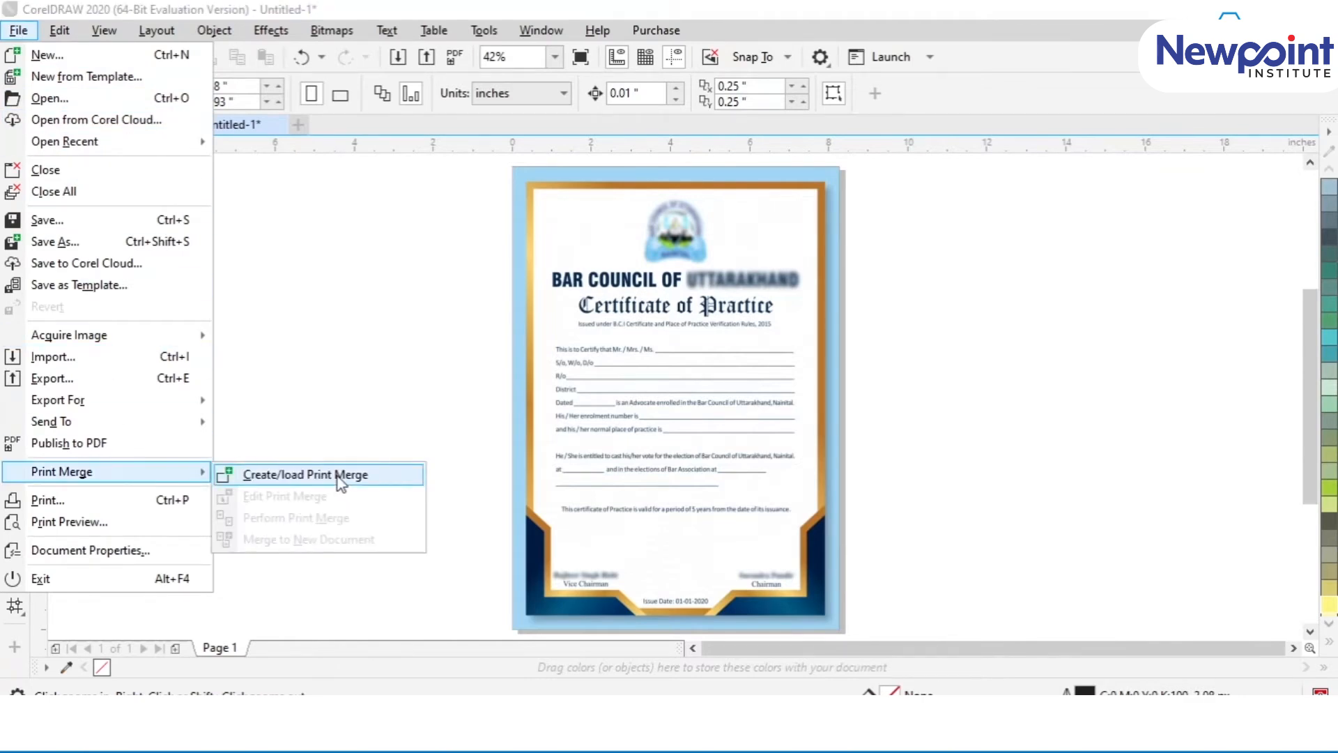
{"action": "left_click", "coordinate": [253, 478]}
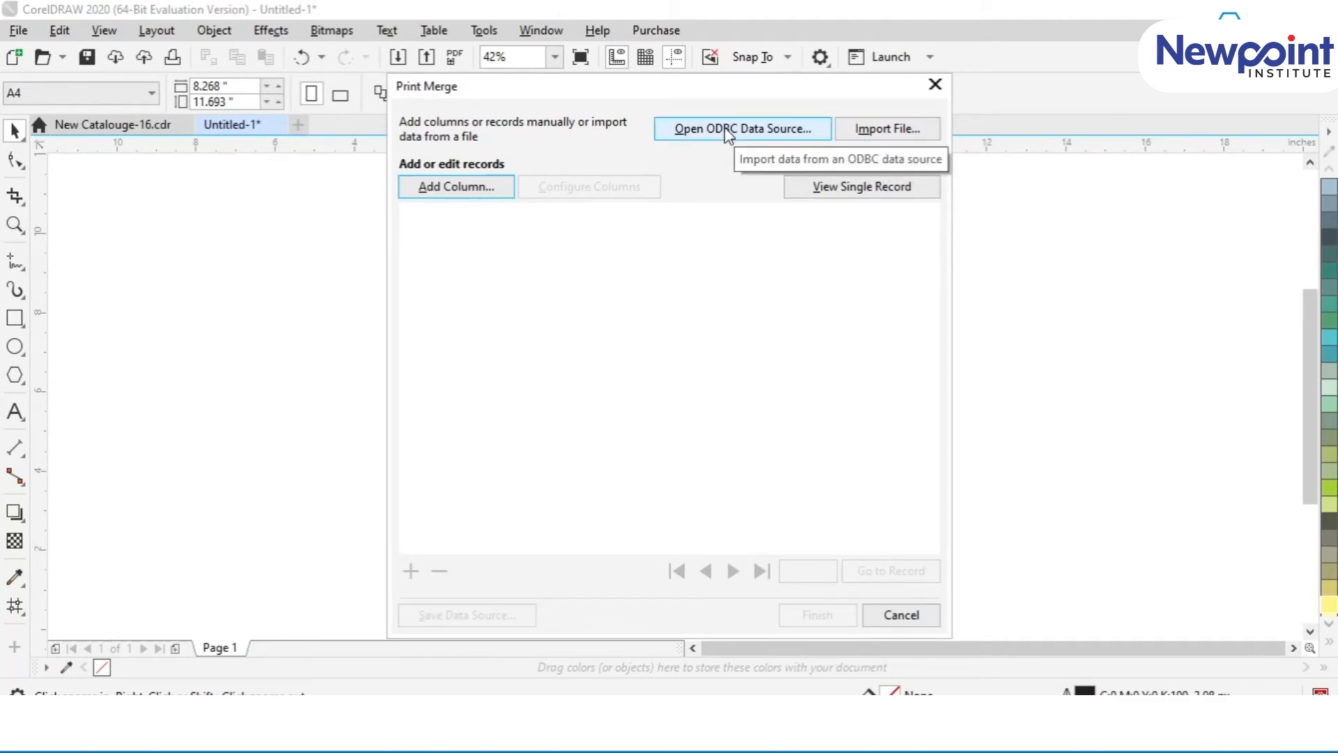
{"action": "left_click", "coordinate": [872, 135]}
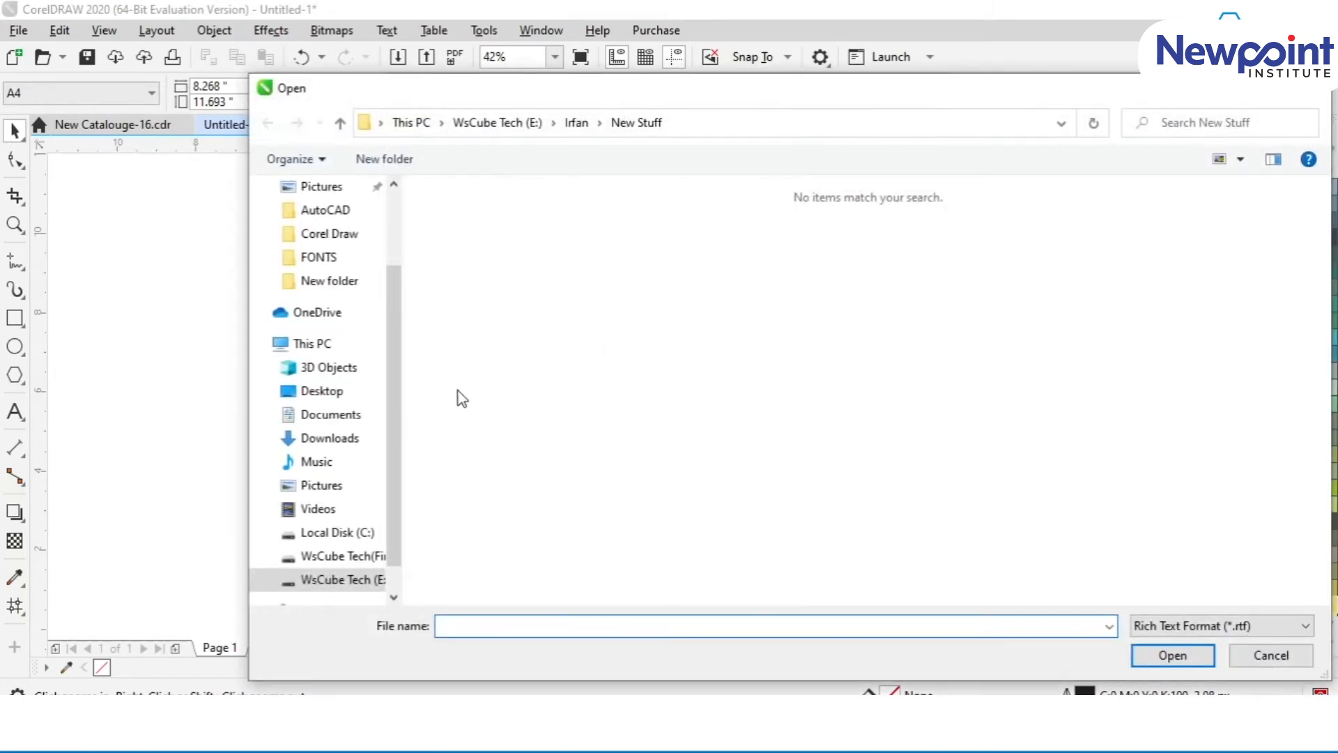
{"action": "left_click", "coordinate": [1165, 633]}
{"action": "left_click", "coordinate": [1199, 676]}
{"action": "left_click", "coordinate": [1244, 654]}
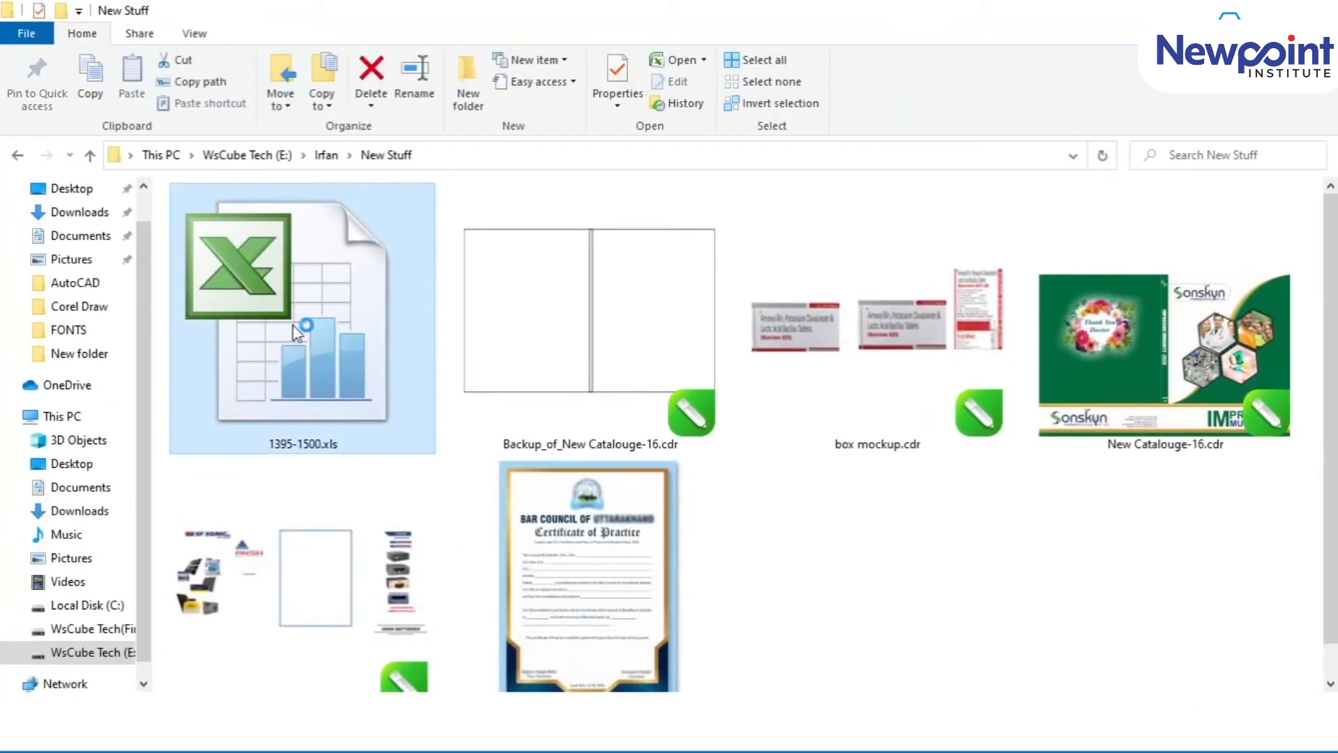
Step: Open 1395-1500.xls in Excel and save it as the comma-delimited file 1395-1500.csv, keeping the CSV format
{"action": "double_click", "coordinate": [294, 326]}
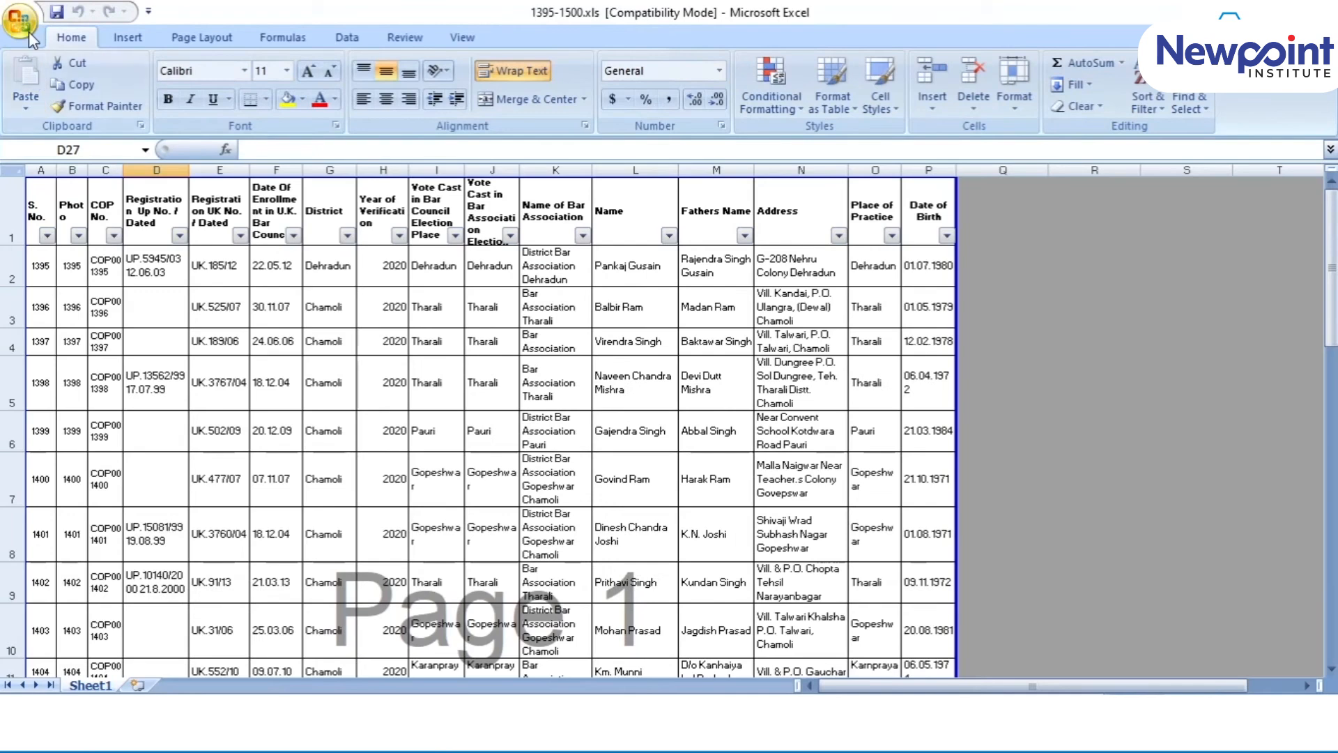
{"action": "left_click", "coordinate": [27, 32]}
{"action": "left_click", "coordinate": [74, 226]}
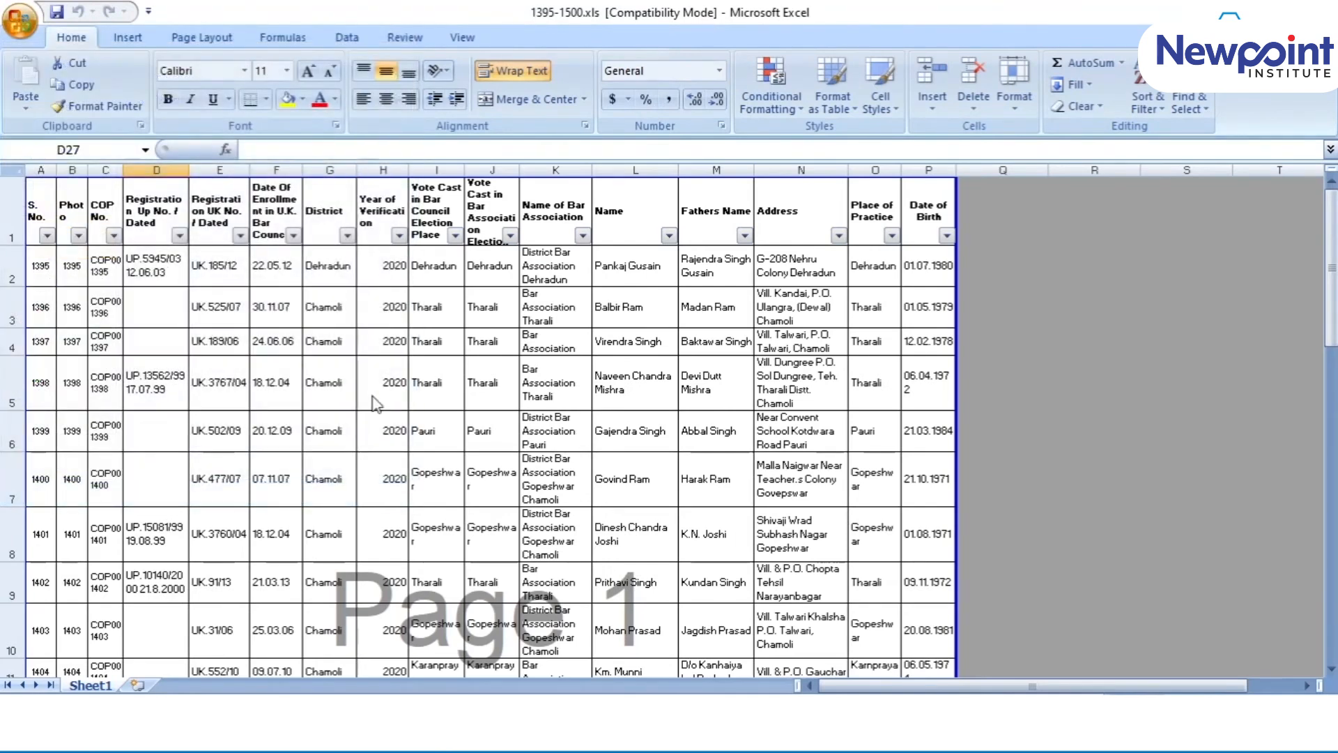
{"action": "left_click", "coordinate": [246, 359]}
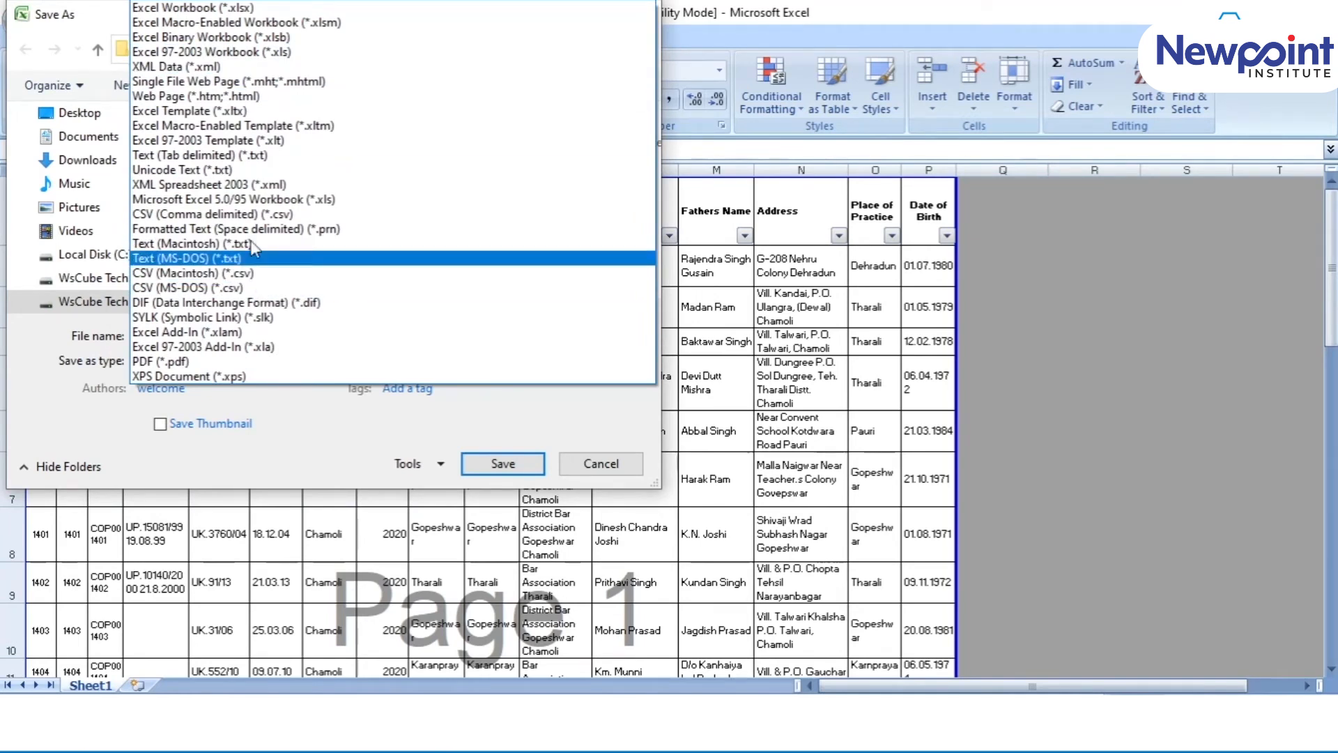
{"action": "left_click", "coordinate": [245, 219]}
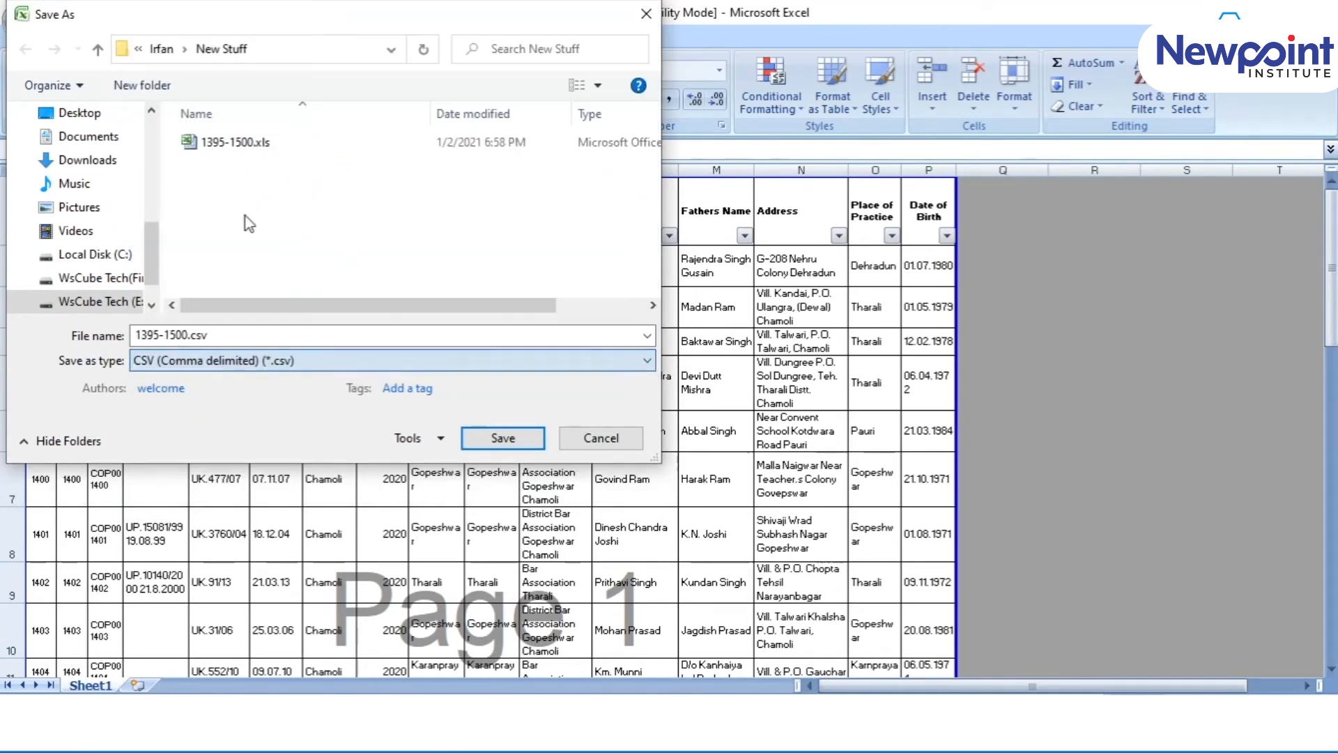
{"action": "left_click", "coordinate": [483, 439]}
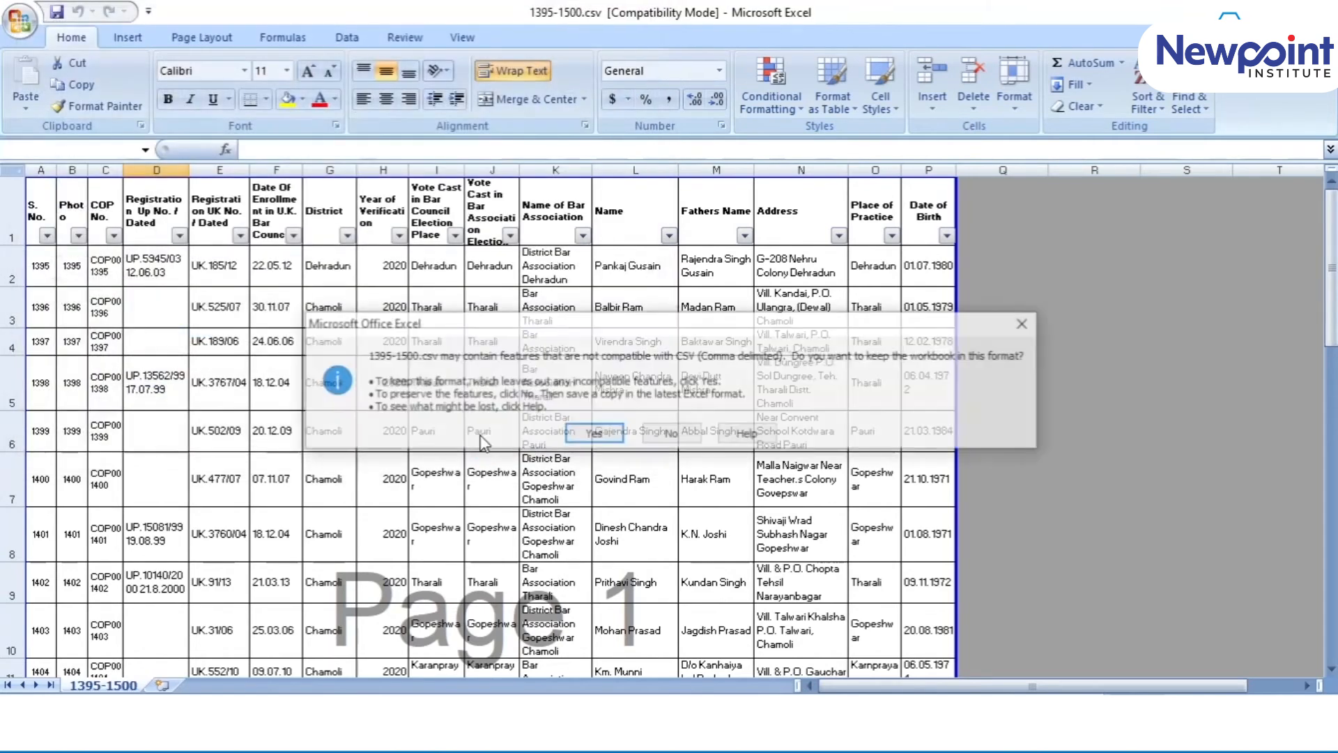
{"action": "left_click", "coordinate": [603, 427]}
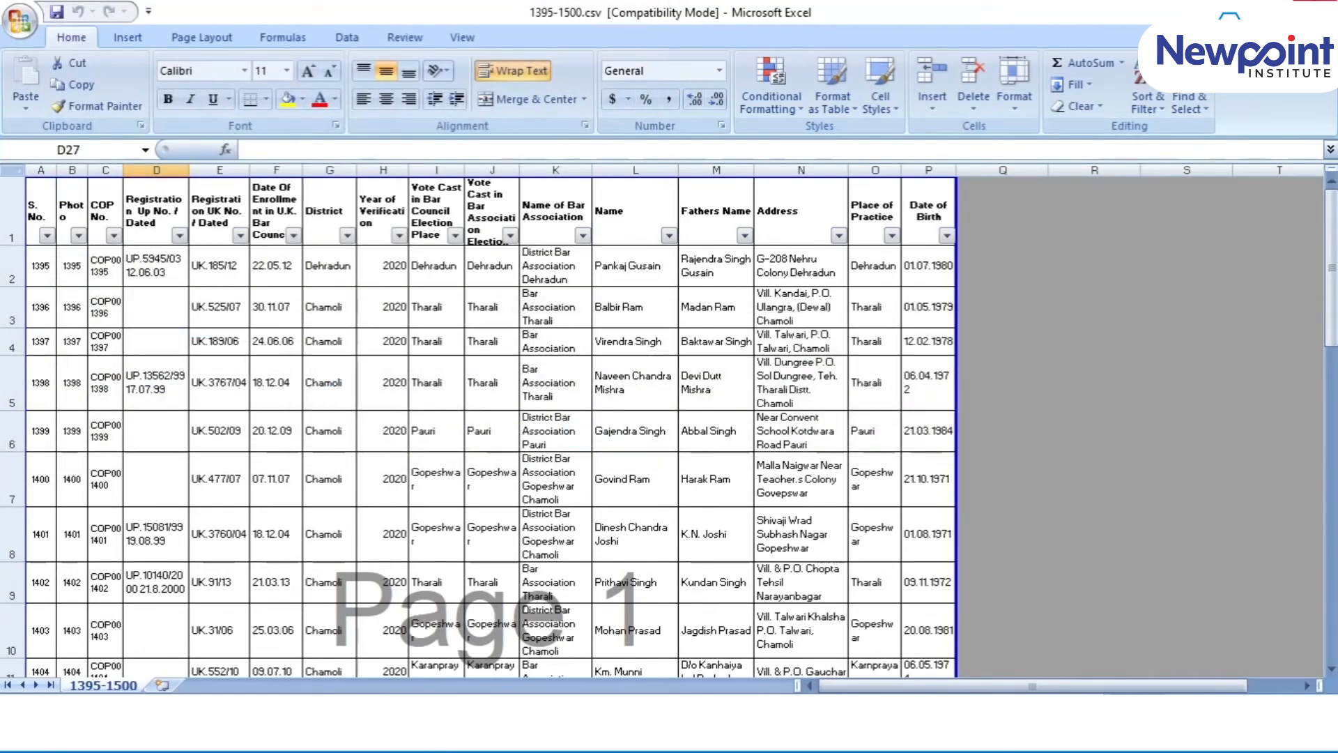
Step: Close the 1395-1500.csv workbook without saving further changes and return to CorelDRAW
{"action": "left_click", "coordinate": [1316, 5]}
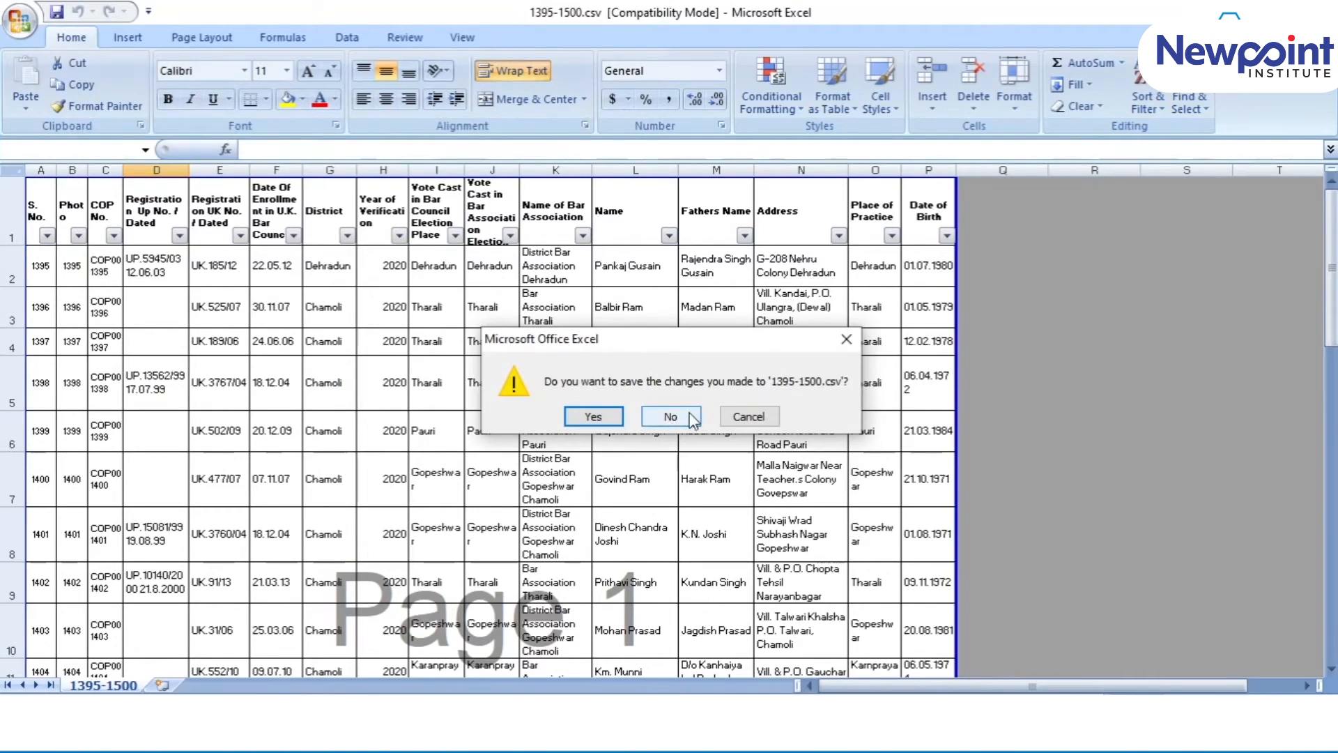
{"action": "left_click", "coordinate": [593, 416]}
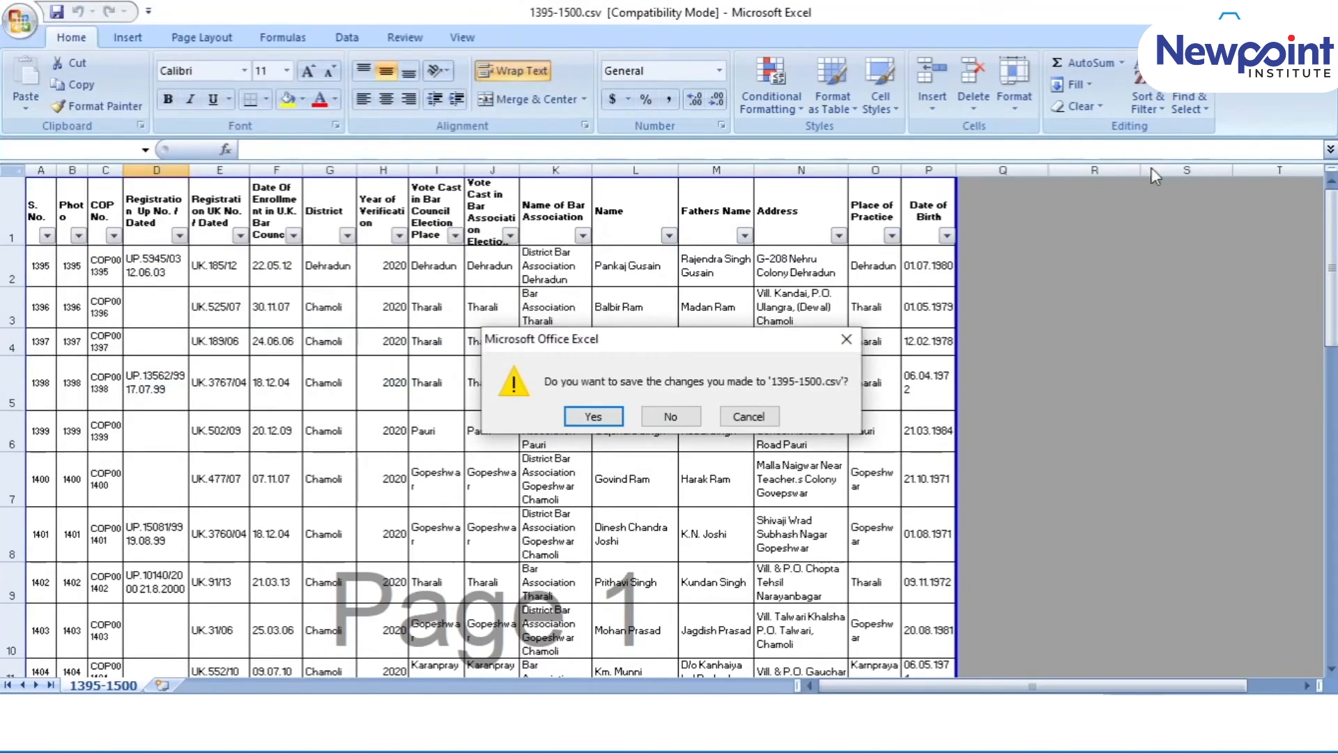
{"action": "left_click", "coordinate": [697, 416]}
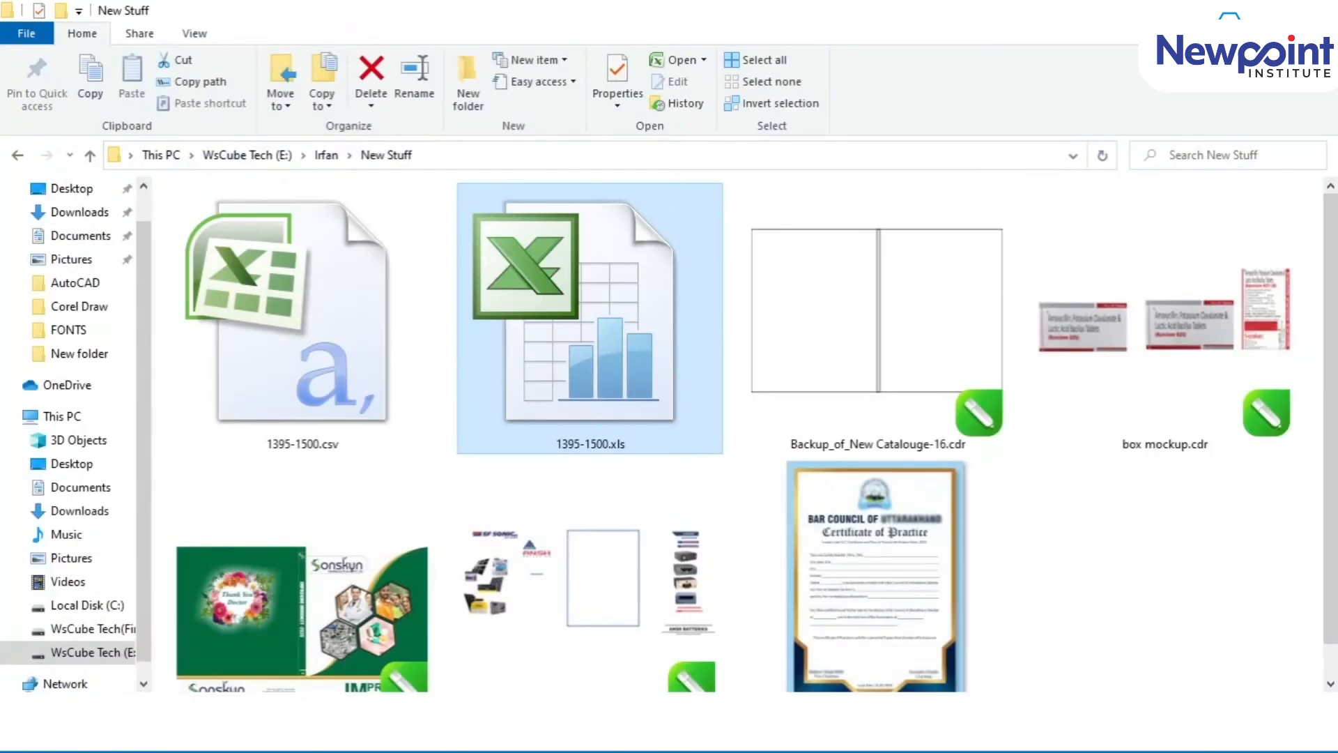
{"action": "left_click", "coordinate": [437, 649]}
Step: Import the comma-separated file 1395-1500.csv from the New Stuff folder as the print merge data
{"action": "left_click", "coordinate": [850, 131]}
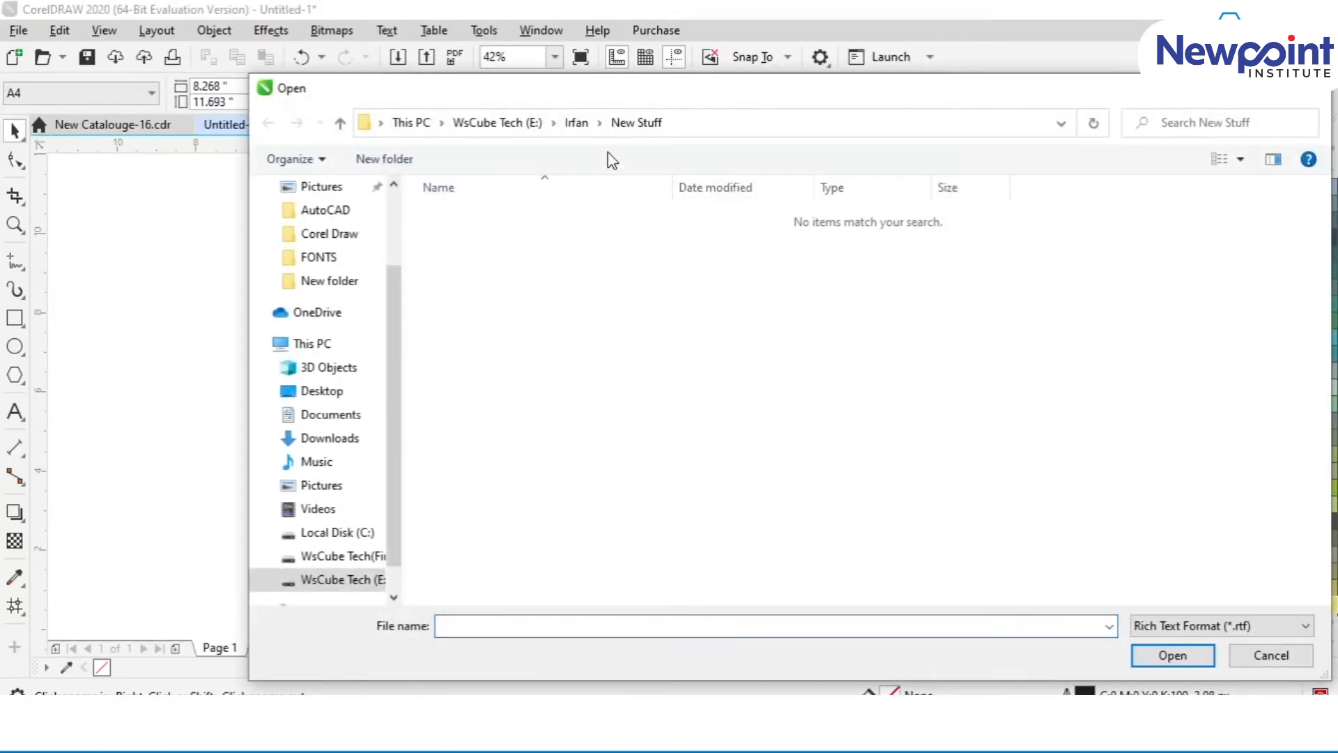
{"action": "left_click", "coordinate": [575, 123]}
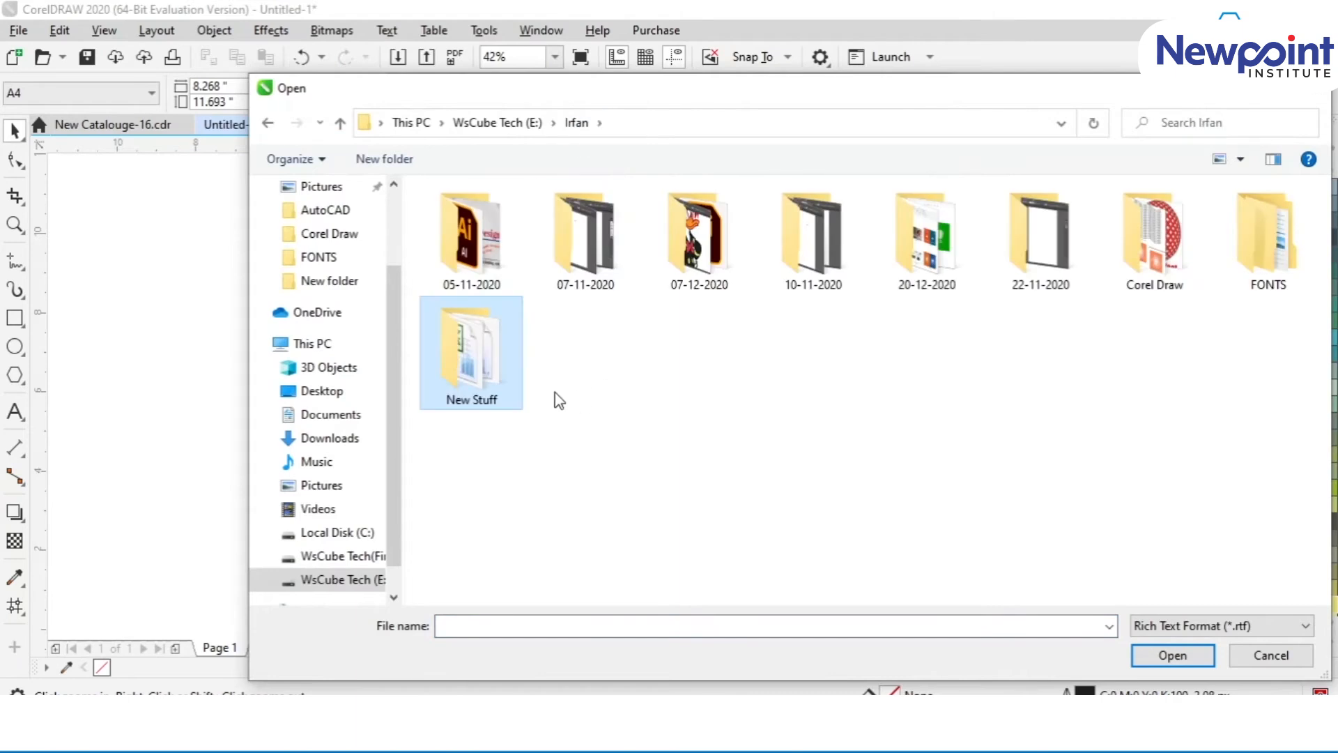
{"action": "double_click", "coordinate": [501, 366]}
{"action": "left_click", "coordinate": [1184, 625]}
{"action": "left_click", "coordinate": [1194, 676]}
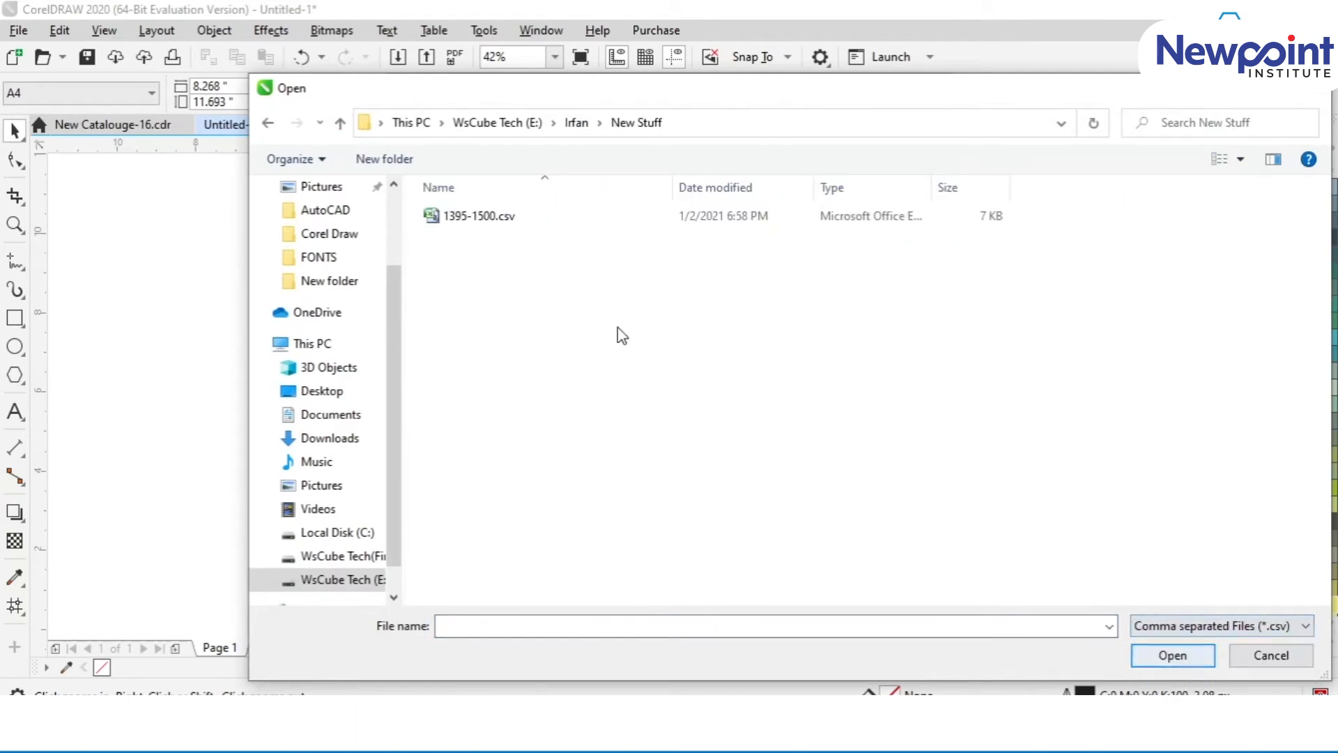
{"action": "double_click", "coordinate": [478, 218]}
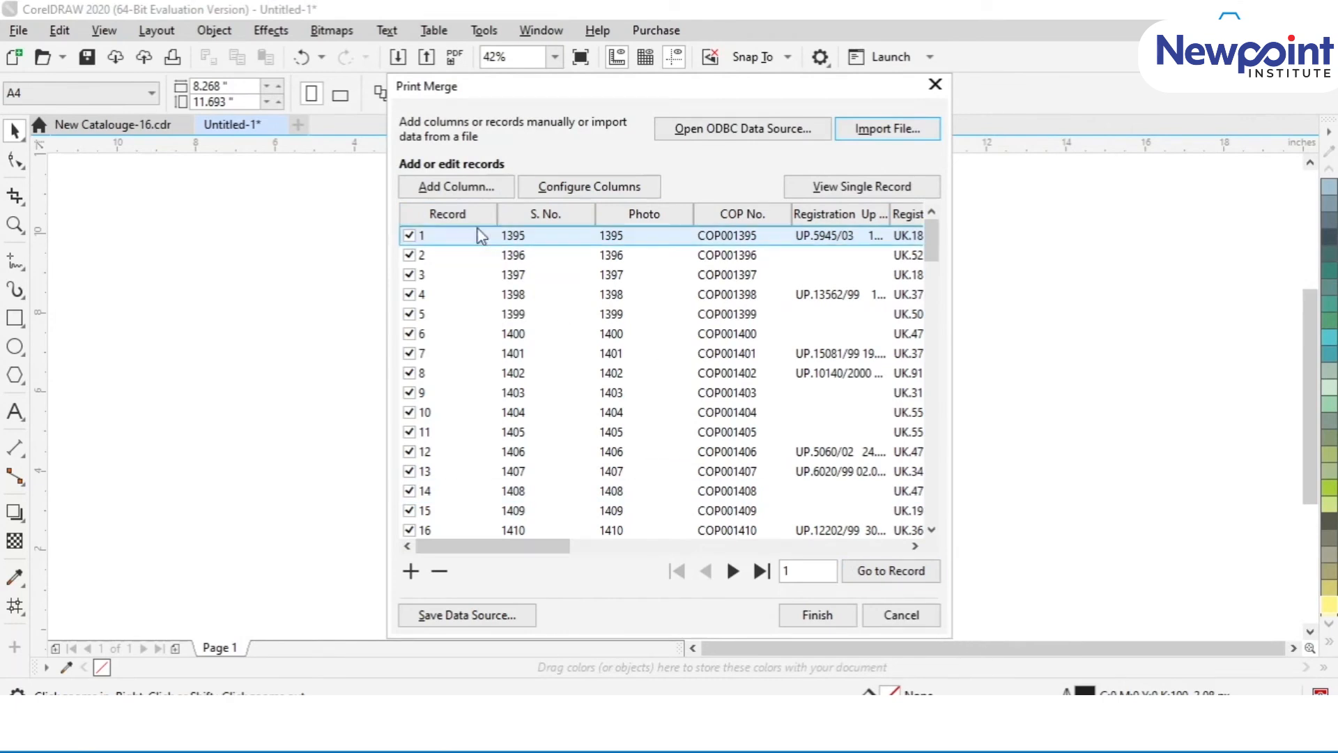
Step: Review the imported records and columns through Date of Birth, and finish the print merge setup
{"action": "left_click_drag", "start_coordinate": [933, 249], "coordinate": [915, 216]}
{"action": "left_click_drag", "start_coordinate": [915, 265], "coordinate": [917, 230]}
{"action": "left_click_drag", "start_coordinate": [537, 547], "coordinate": [886, 514]}
{"action": "left_click", "coordinate": [800, 565]}
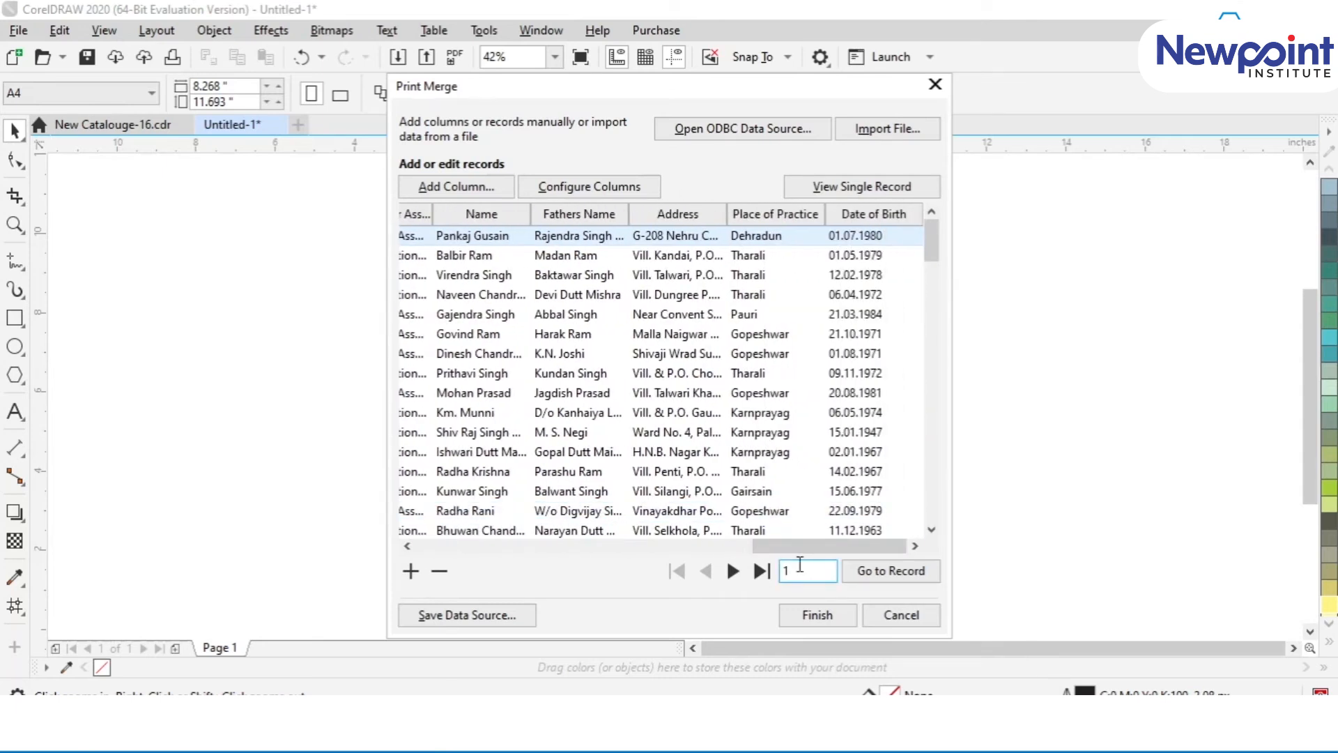
{"action": "left_click", "coordinate": [817, 616]}
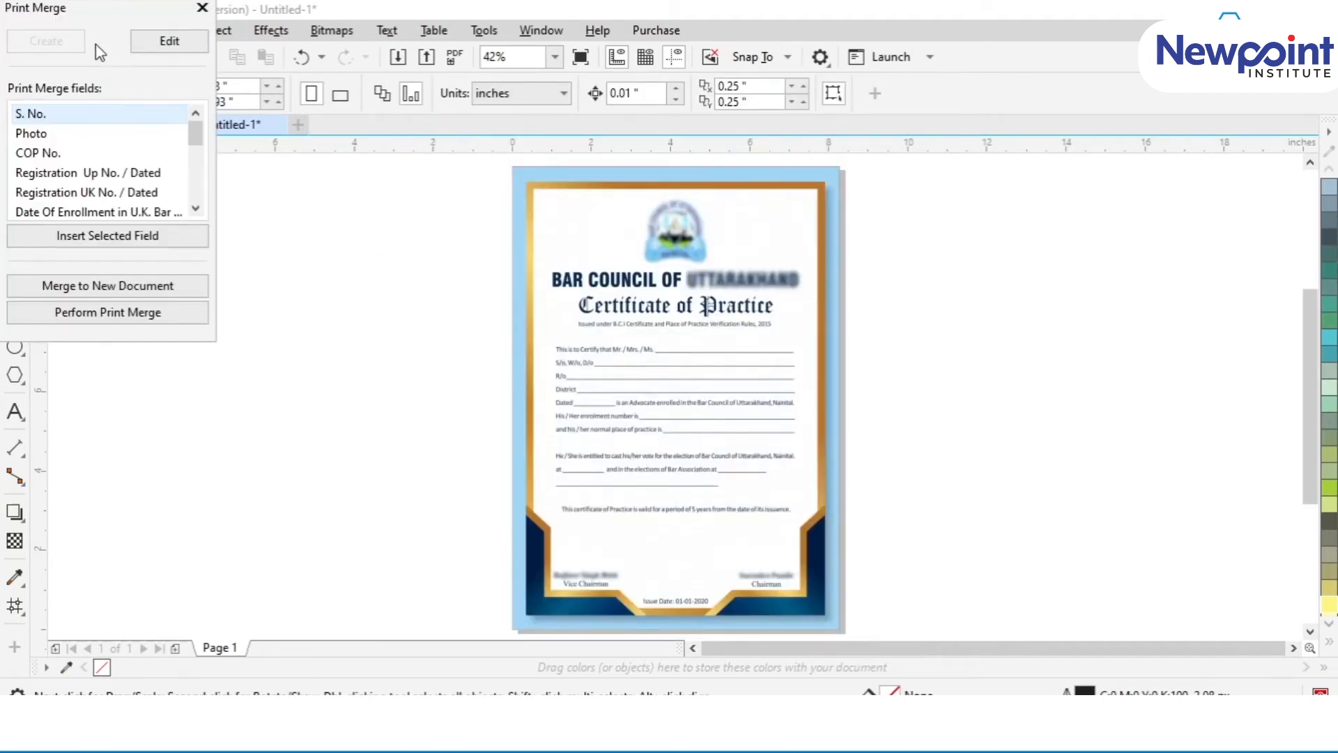
Step: Insert the Name merge field and place it in the empty area beside the certificate
{"action": "left_click", "coordinate": [168, 114]}
{"action": "scroll", "coordinate": [197, 216], "scroll_direction": "down", "scroll_amount": 3}
{"action": "scroll", "coordinate": [197, 214], "scroll_direction": "down", "scroll_amount": 1}
{"action": "left_click", "coordinate": [60, 173]}
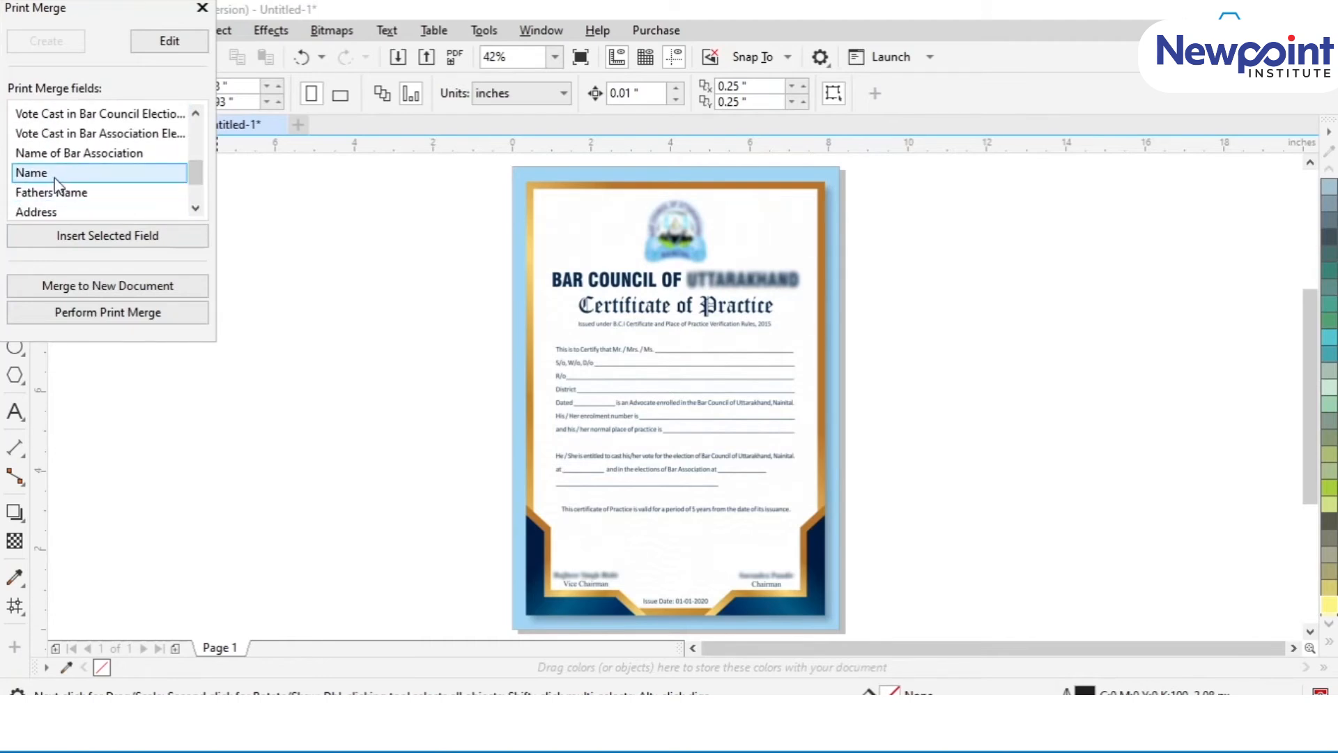
{"action": "left_click", "coordinate": [100, 240]}
{"action": "left_click_drag", "start_coordinate": [688, 394], "coordinate": [886, 343]}
Step: Insert the Fathers Name and Address merge fields and stack them below the Name field beside the certificate
{"action": "left_click", "coordinate": [91, 209]}
{"action": "left_click", "coordinate": [108, 236]}
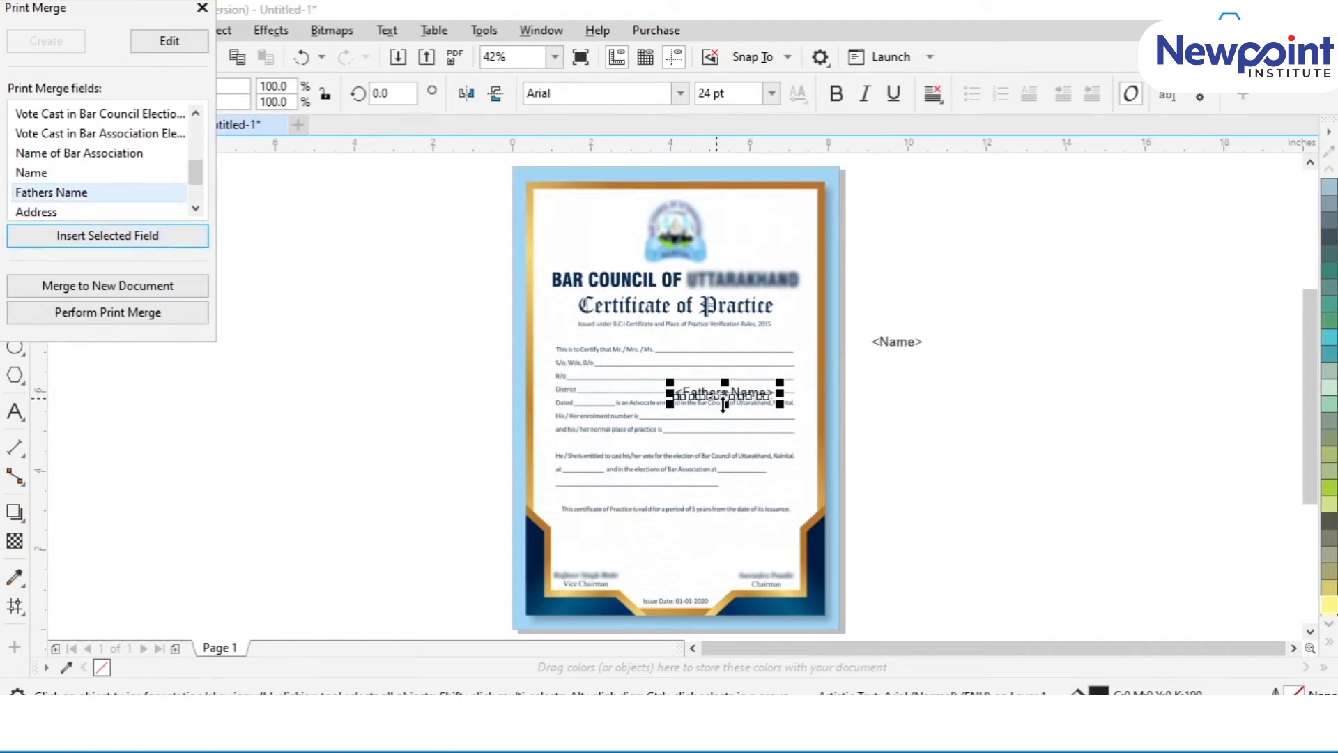
{"action": "left_click_drag", "start_coordinate": [724, 403], "coordinate": [915, 374]}
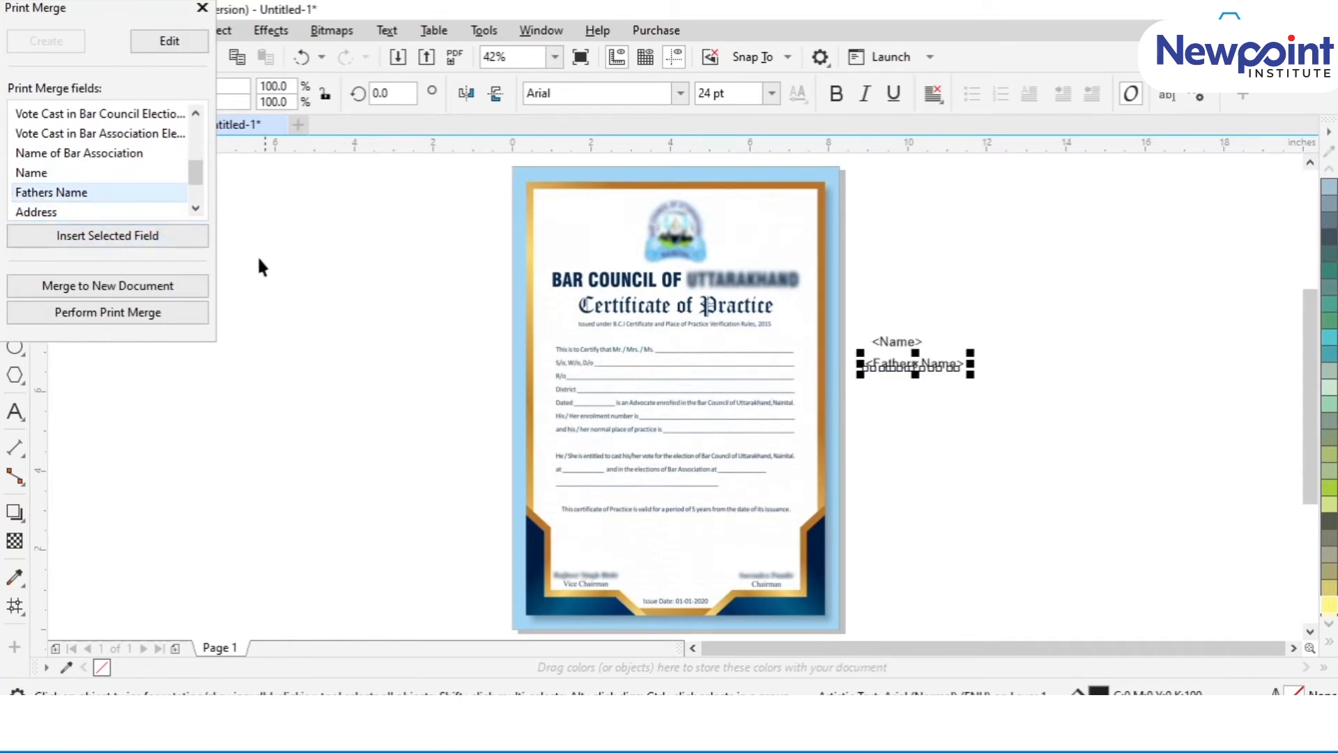
{"action": "left_click", "coordinate": [195, 208]}
{"action": "left_click", "coordinate": [195, 208]}
{"action": "left_click", "coordinate": [42, 173]}
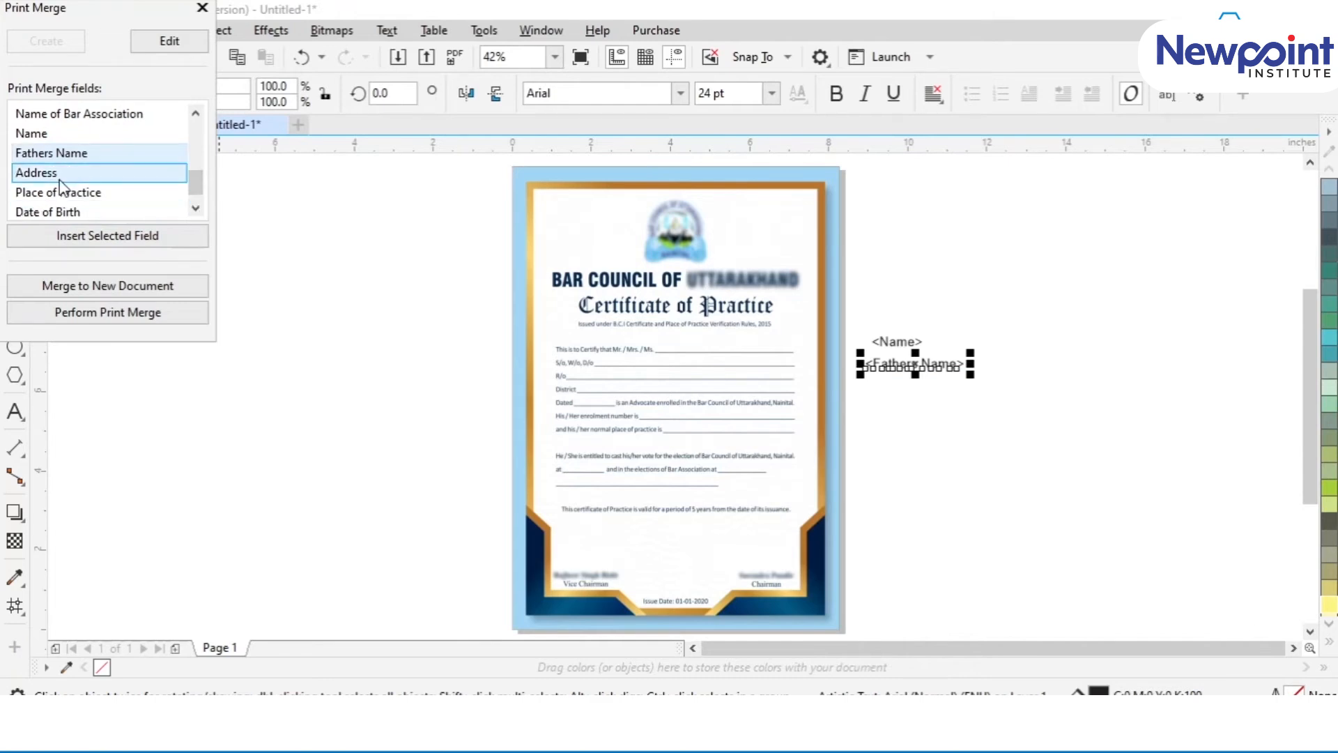
{"action": "left_click", "coordinate": [100, 234]}
{"action": "left_click_drag", "start_coordinate": [704, 396], "coordinate": [903, 394]}
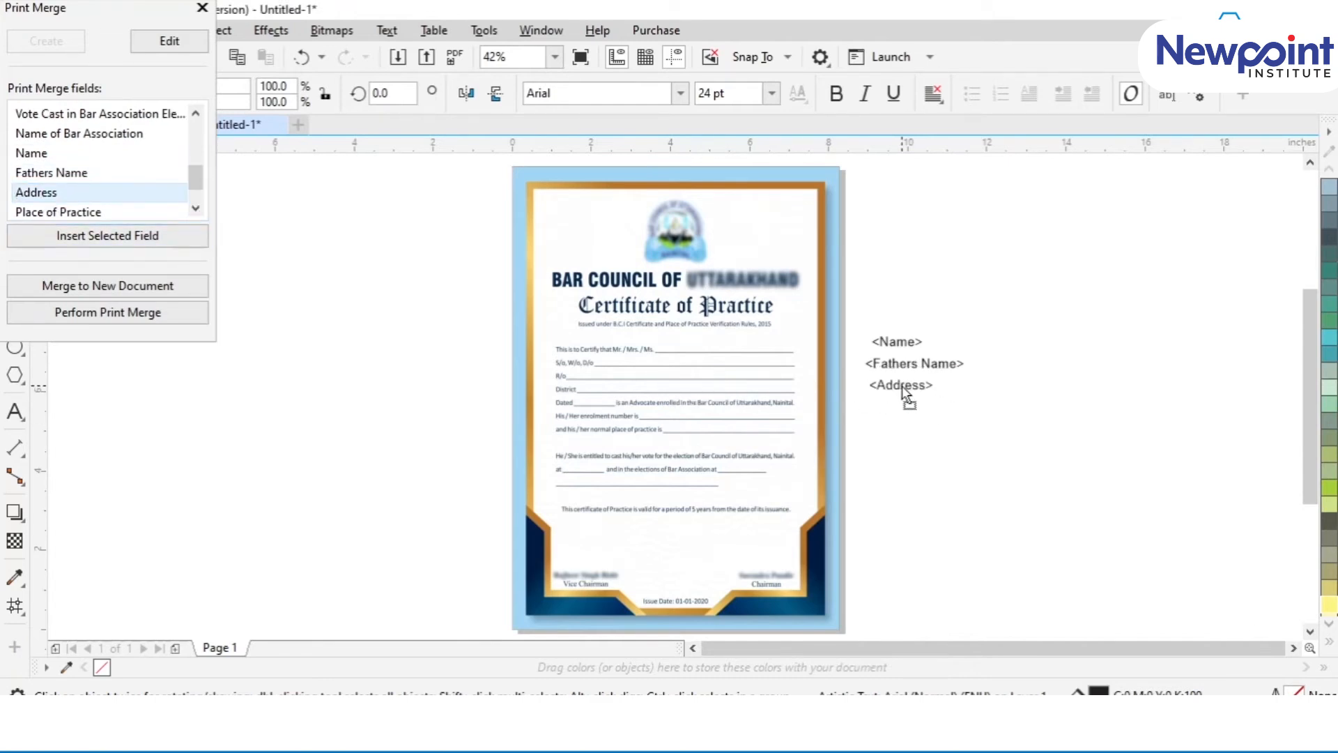
Step: Insert the Place of Practice and Date of Birth merge fields and place them below Address
{"action": "left_click", "coordinate": [195, 208]}
{"action": "left_click", "coordinate": [84, 197]}
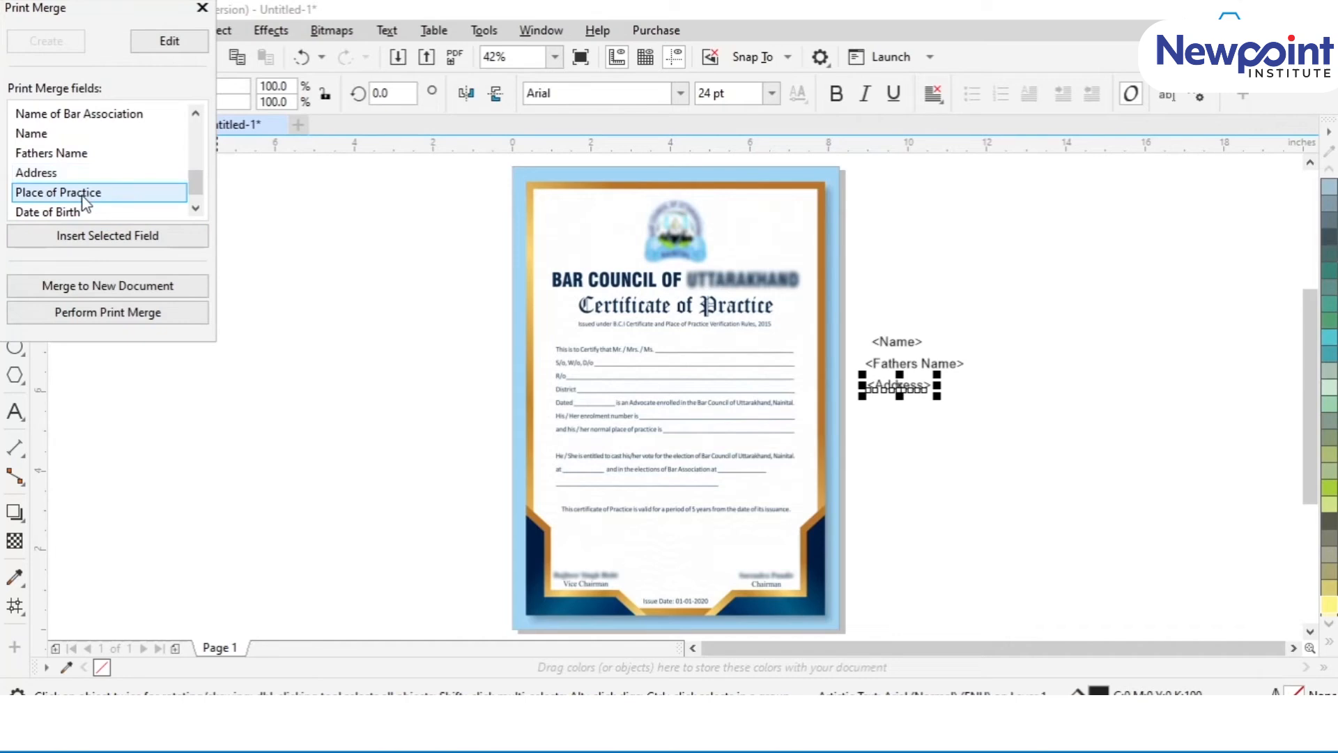
{"action": "left_click", "coordinate": [99, 236]}
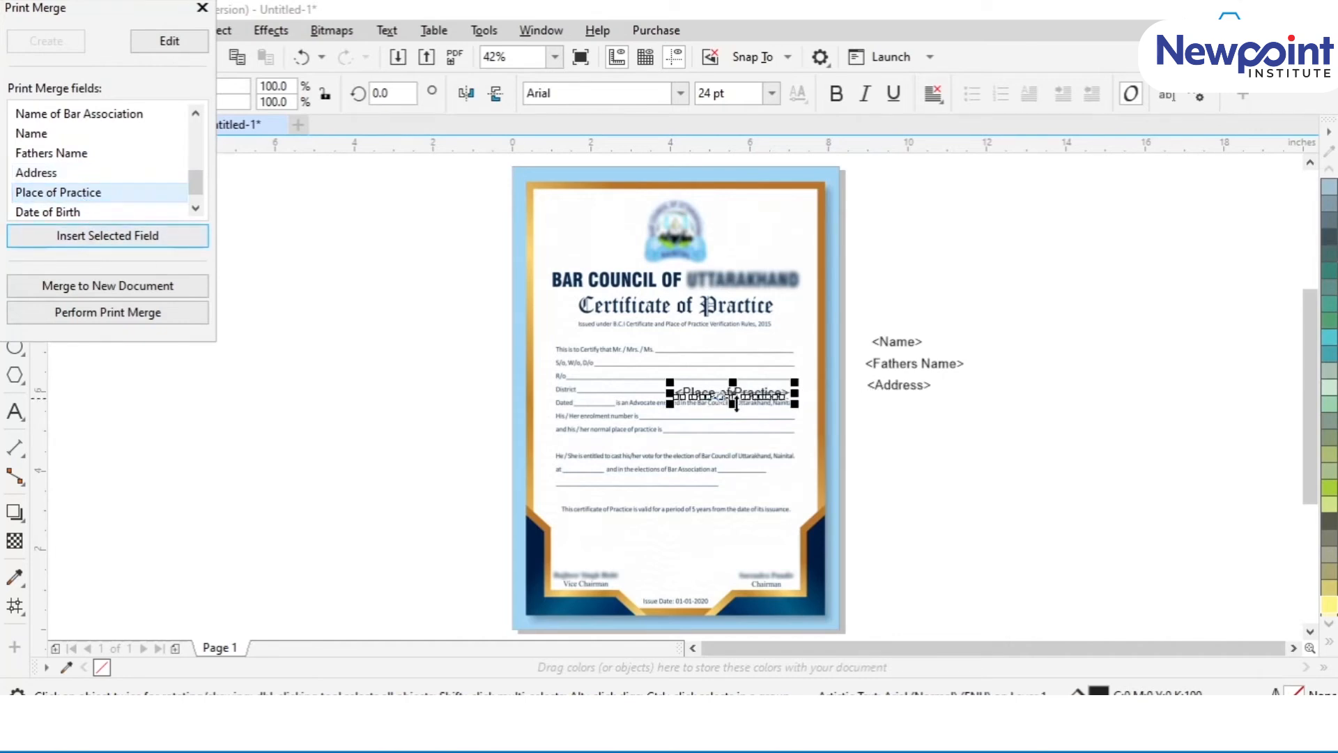
{"action": "left_click_drag", "start_coordinate": [748, 390], "coordinate": [934, 415]}
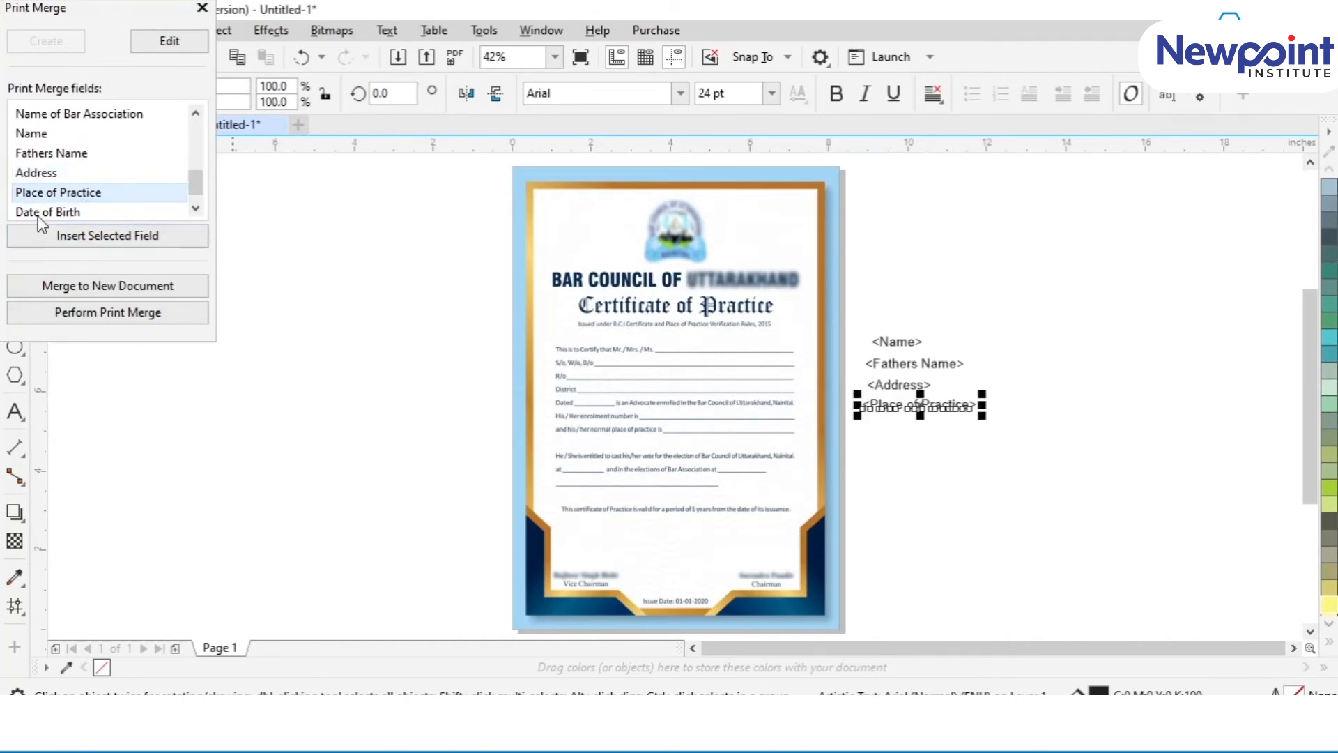
{"action": "left_click", "coordinate": [63, 213]}
{"action": "left_click", "coordinate": [67, 235]}
{"action": "left_click_drag", "start_coordinate": [711, 393], "coordinate": [901, 430]}
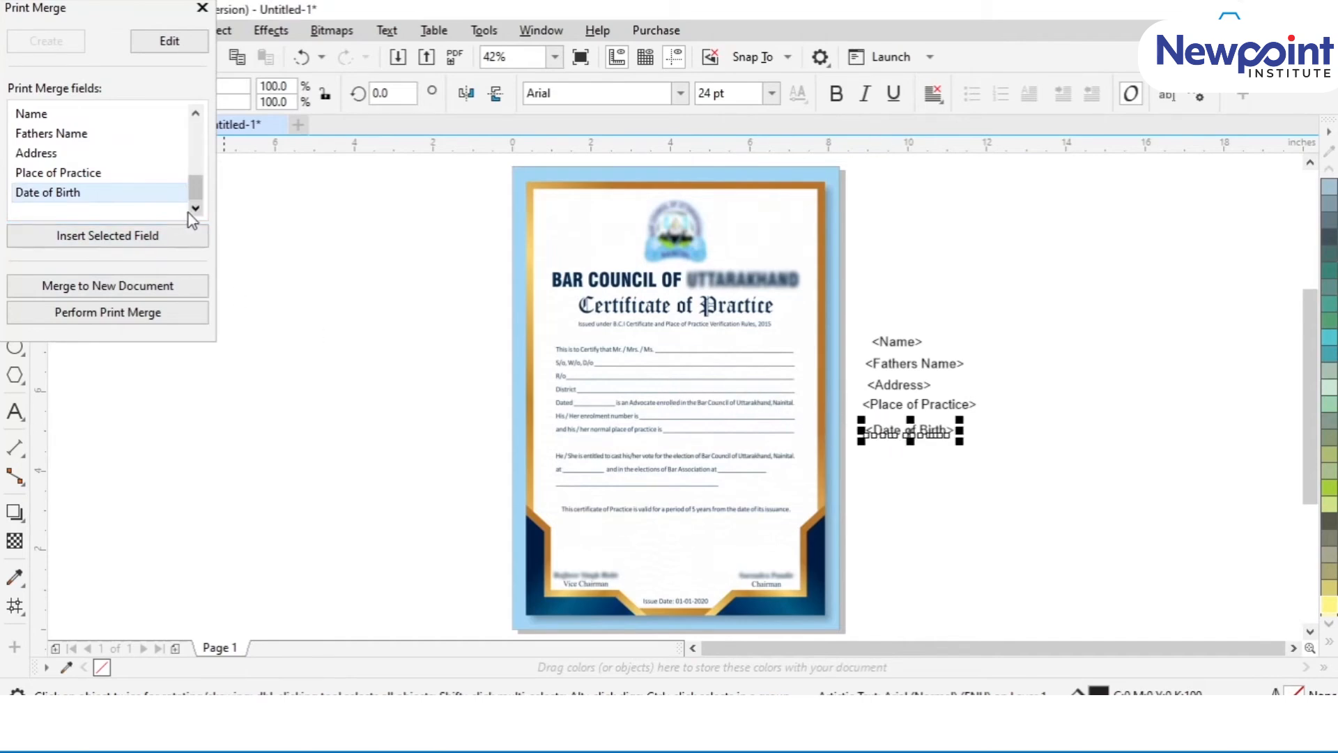
Step: Insert the Year of Verification merge field and place it beside the certificate, below Date of Birth
{"action": "left_click", "coordinate": [196, 113]}
{"action": "left_click", "coordinate": [195, 113]}
{"action": "left_click", "coordinate": [196, 113]}
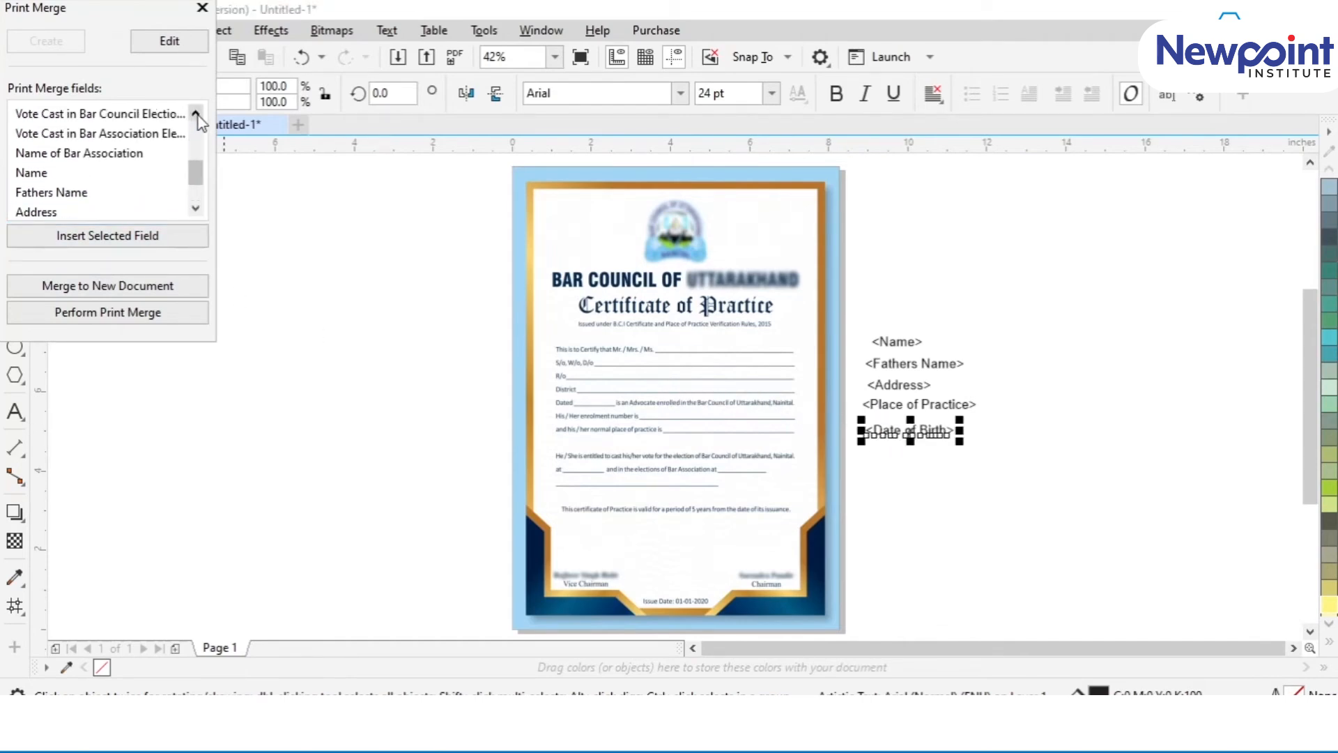
{"action": "left_click", "coordinate": [195, 113]}
{"action": "left_click", "coordinate": [196, 113]}
{"action": "left_click", "coordinate": [195, 113]}
{"action": "left_click", "coordinate": [105, 153]}
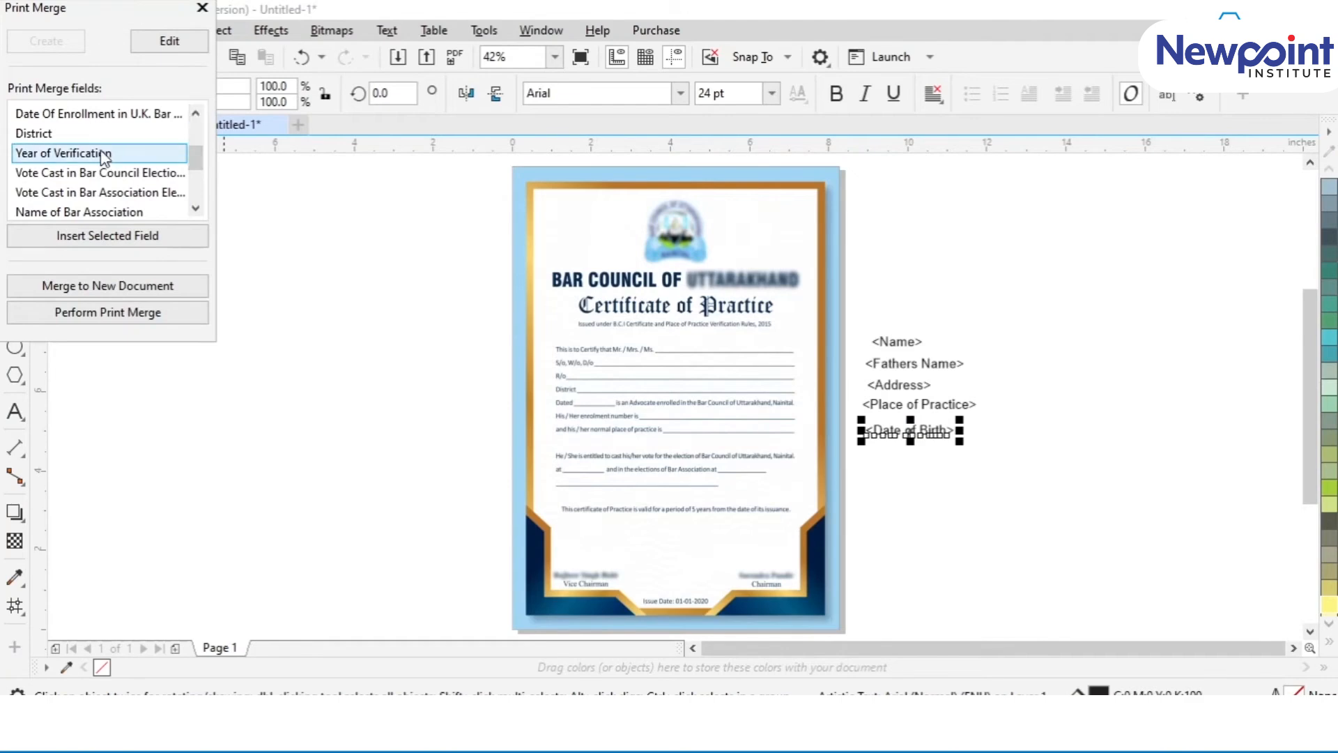
{"action": "left_click", "coordinate": [139, 243]}
{"action": "left_click_drag", "start_coordinate": [722, 411], "coordinate": [938, 509]}
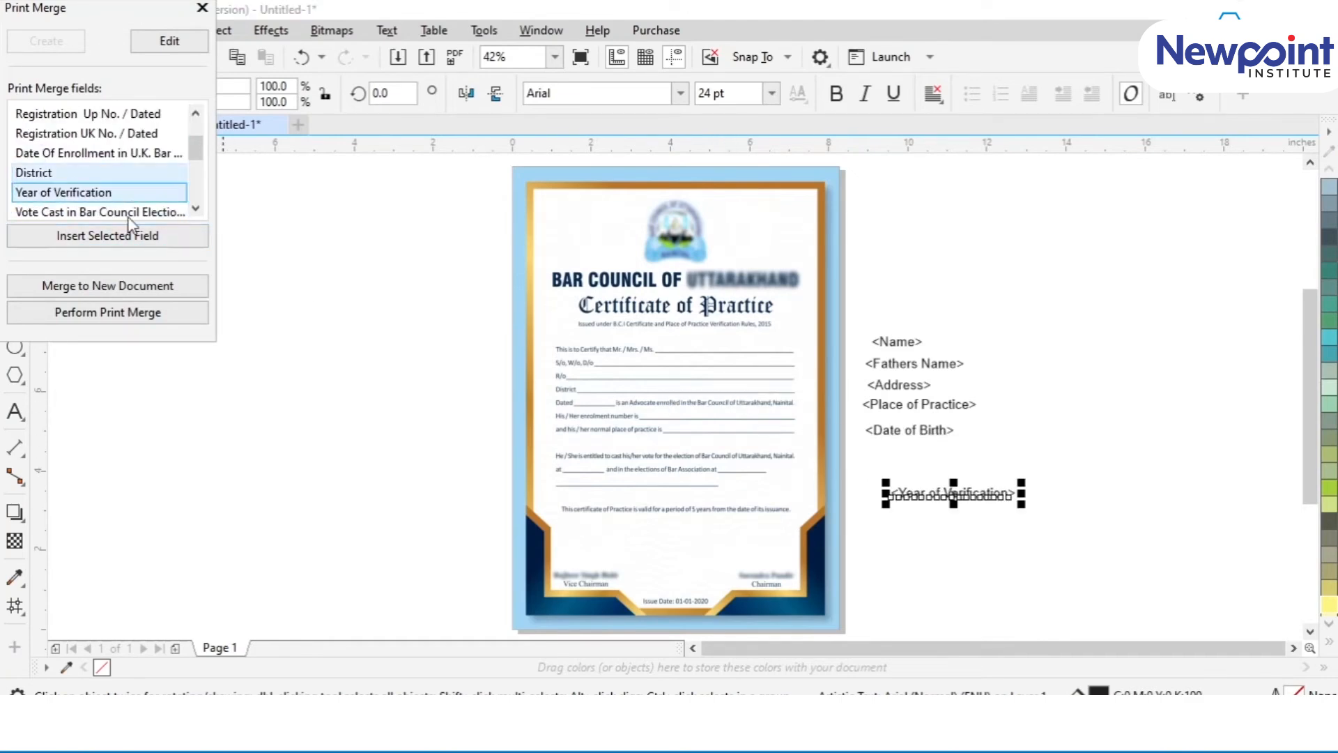
Step: Insert the District and Registration UK No. / Dated merge fields and place them near Date of Birth, beside the certificate
{"action": "left_click", "coordinate": [139, 236]}
{"action": "left_click_drag", "start_coordinate": [724, 395], "coordinate": [908, 472]}
{"action": "left_click", "coordinate": [62, 193]}
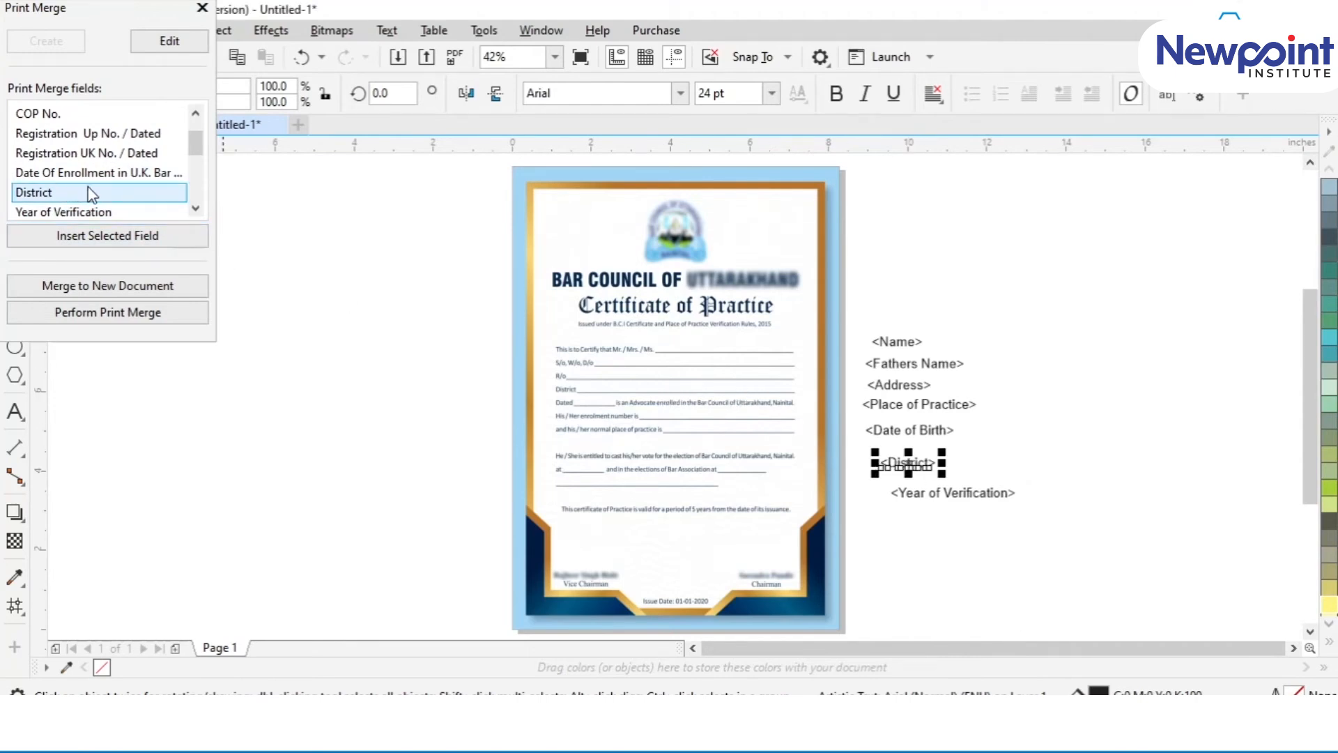
{"action": "left_click", "coordinate": [104, 153]}
{"action": "left_click", "coordinate": [160, 235]}
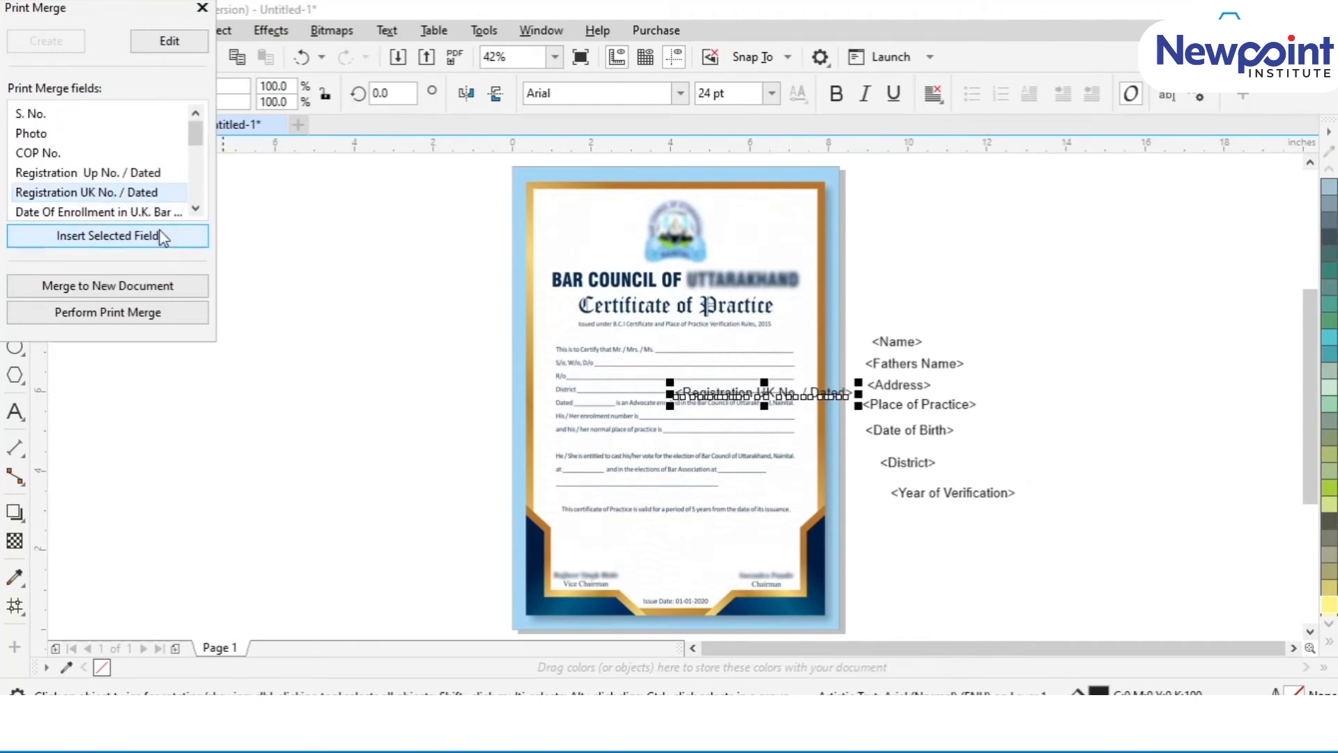
{"action": "left_click_drag", "start_coordinate": [702, 390], "coordinate": [1008, 460]}
{"action": "left_click", "coordinate": [138, 197]}
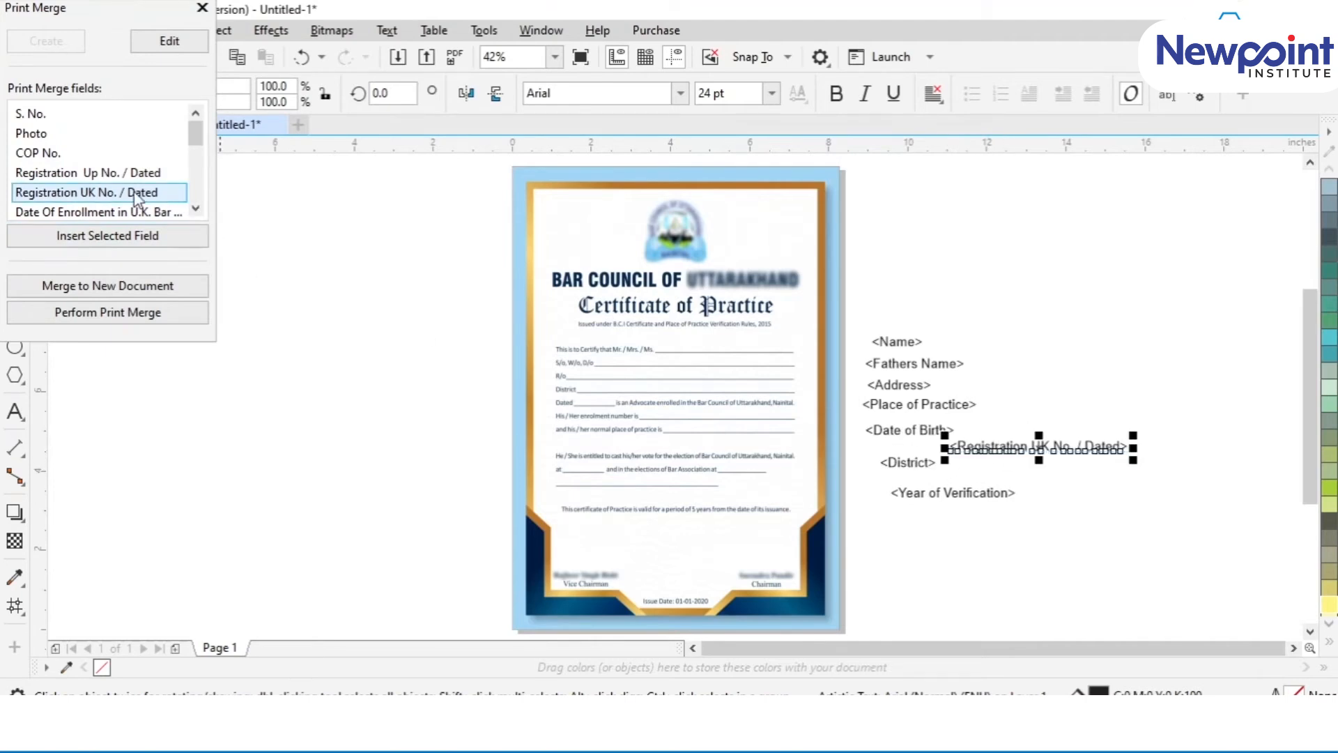
Step: Insert the Date Of Enrollment in U.K. Bar Council merge field and place it beside the certificate, below Year of Verification
{"action": "left_click", "coordinate": [195, 209]}
{"action": "left_click", "coordinate": [105, 192]}
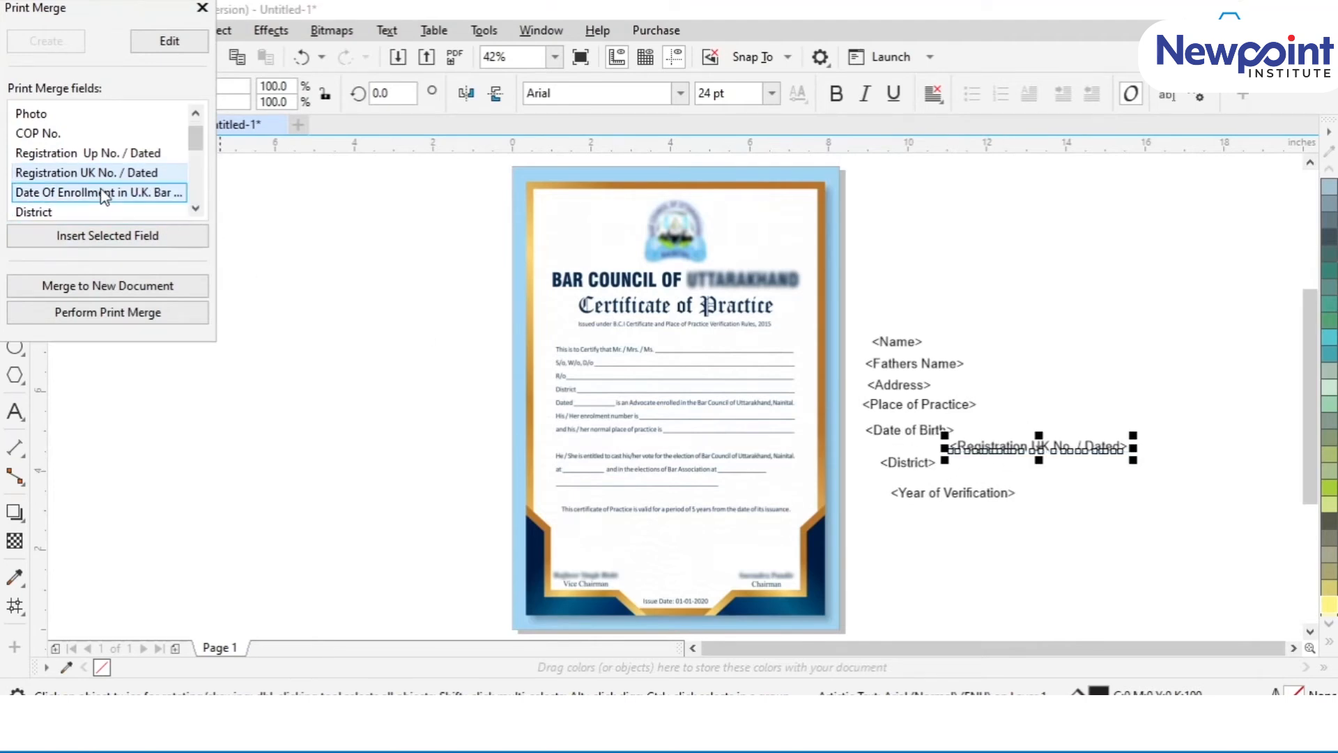
{"action": "left_click", "coordinate": [101, 237]}
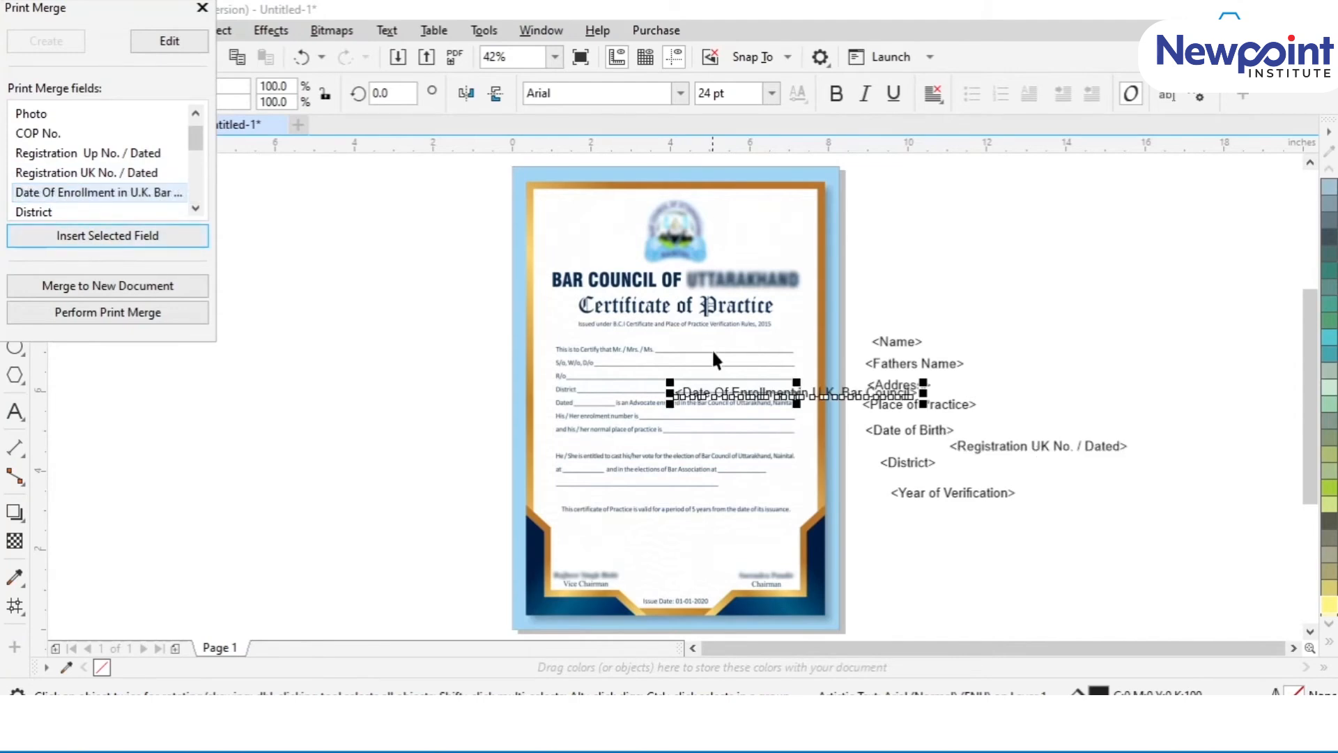
{"action": "left_click_drag", "start_coordinate": [729, 391], "coordinate": [1084, 545]}
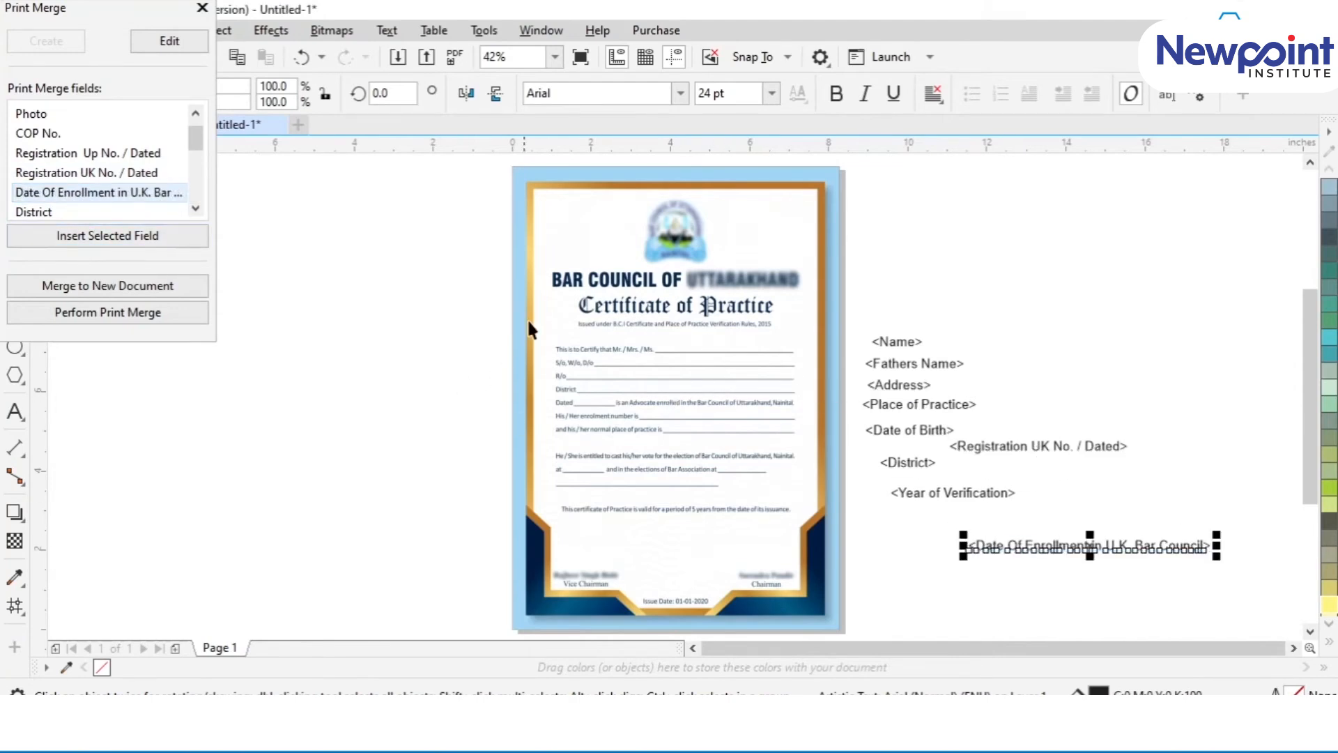
Step: Move the Name field onto the "This is to Certify that Mr. / Mrs. / Ms." line of the certificate
{"action": "key", "text": "F2"}
{"action": "left_click_drag", "start_coordinate": [478, 280], "coordinate": [1042, 438]}
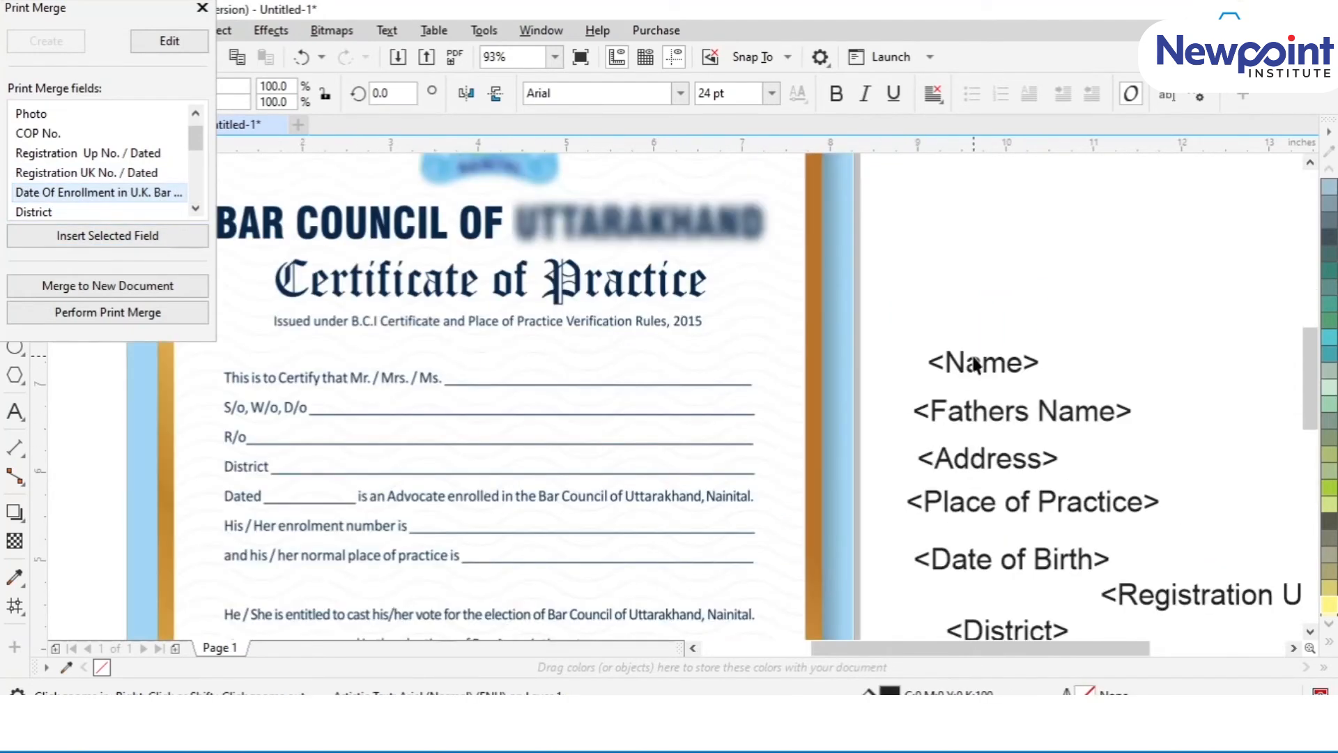
{"action": "left_click", "coordinate": [971, 364]}
{"action": "left_click_drag", "start_coordinate": [971, 364], "coordinate": [546, 372]}
Step: Format the Name field as bold 16 pt text with a red fill
{"action": "left_click", "coordinate": [837, 97]}
{"action": "left_click", "coordinate": [733, 97]}
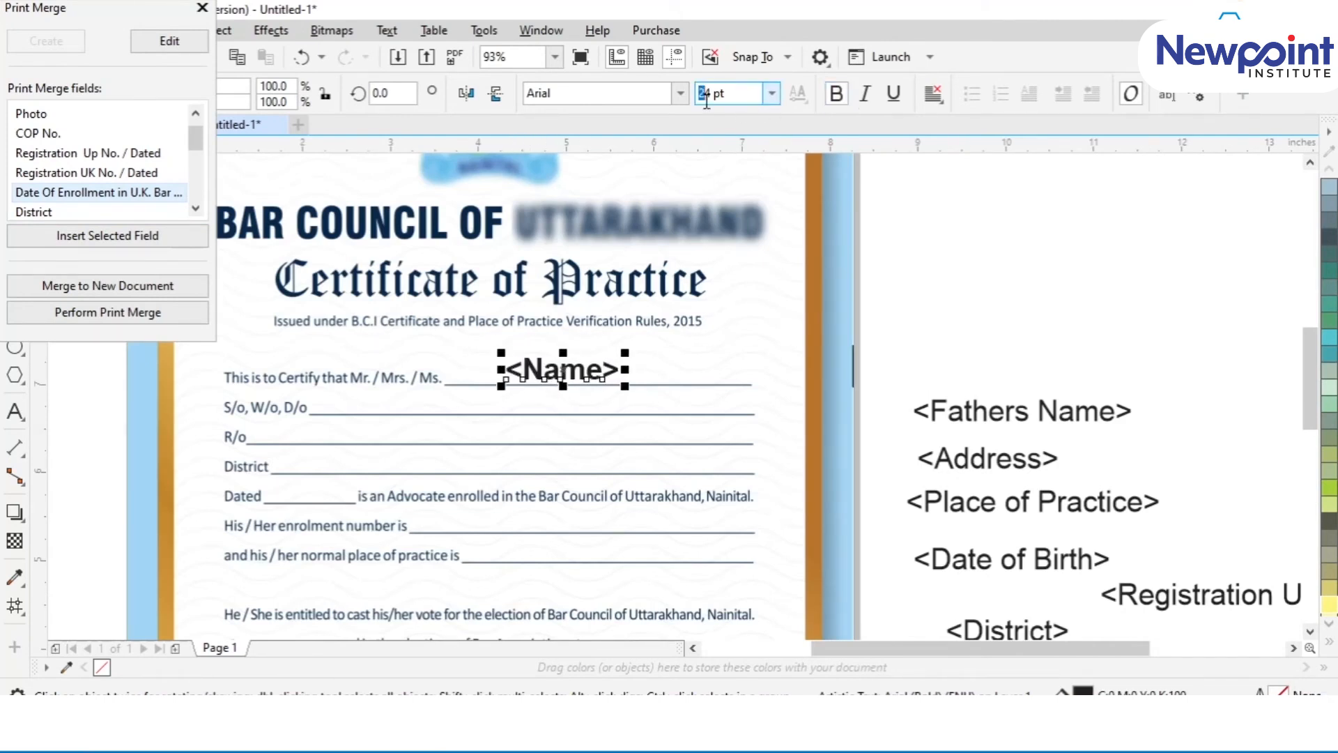
{"action": "type", "text": "16"}
{"action": "key", "text": "Return"}
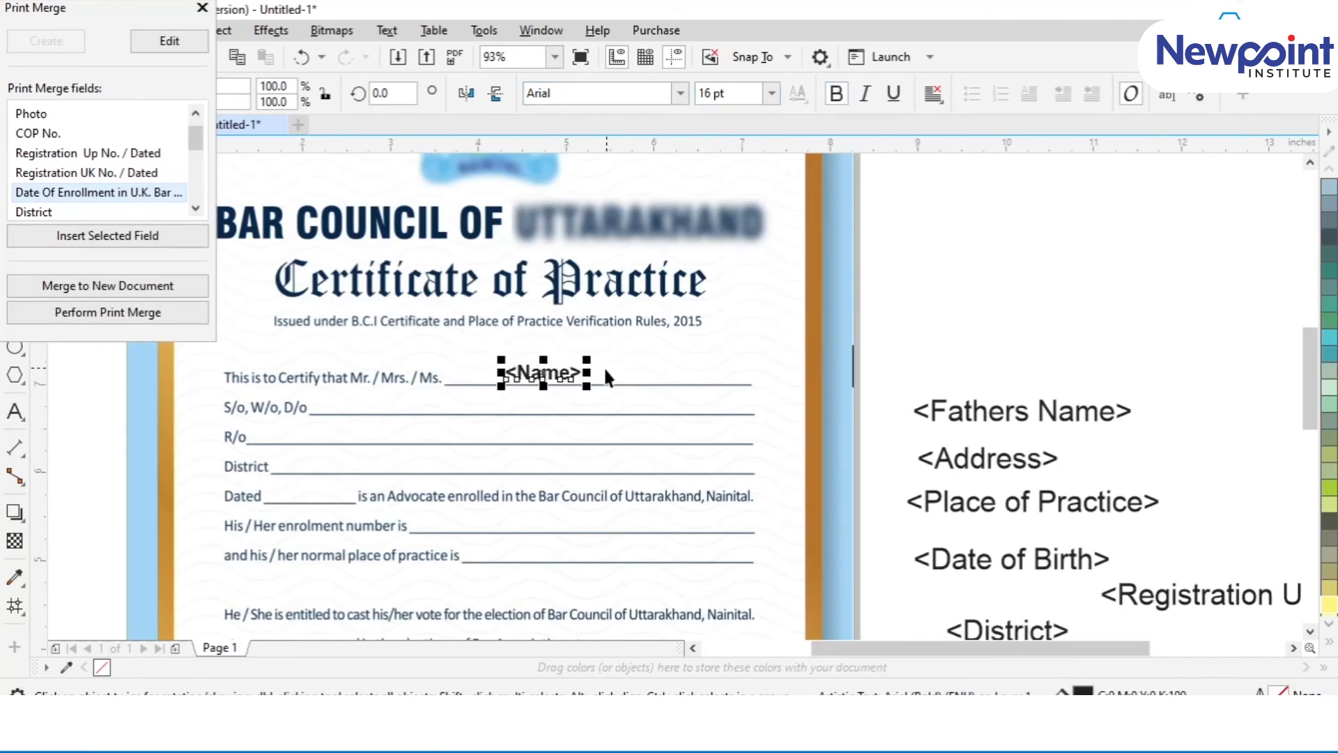
{"action": "left_click", "coordinate": [1329, 642]}
{"action": "left_click", "coordinate": [1260, 440]}
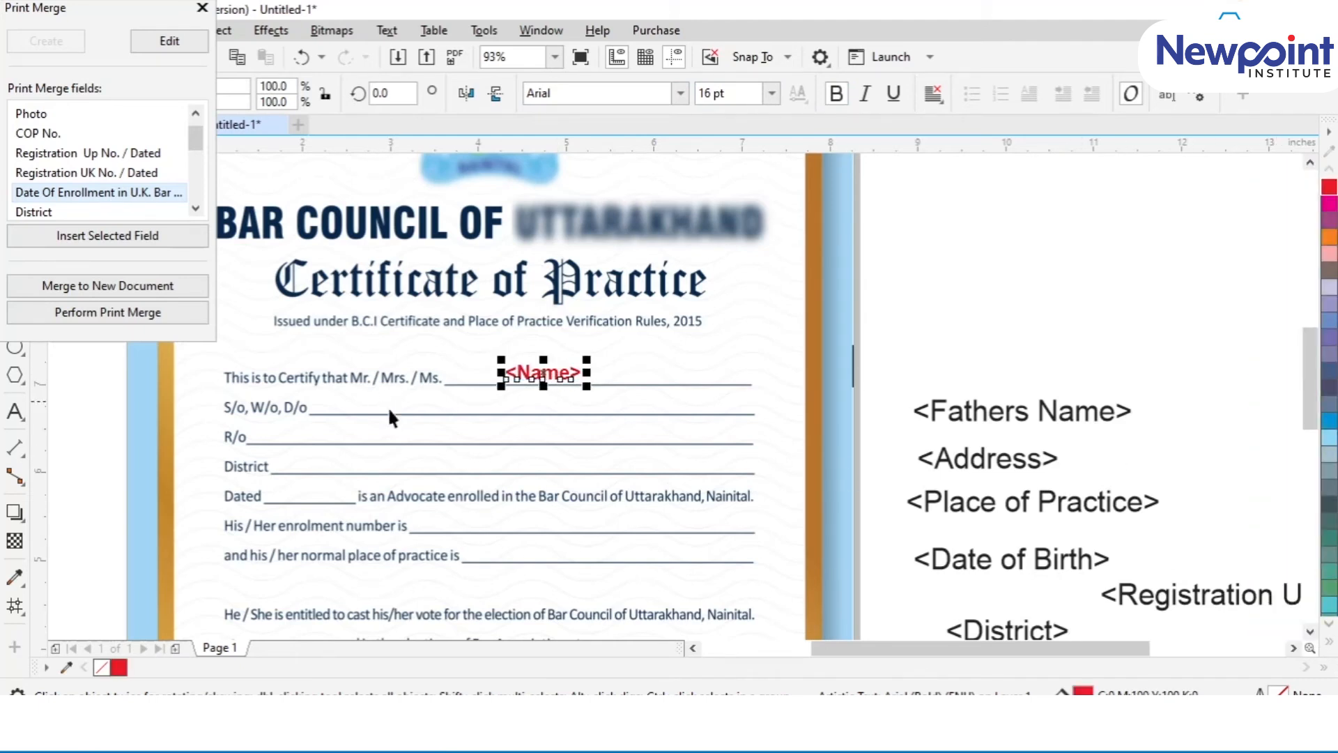
Step: Make the Fathers Name field bold at 10 pt and move it onto the S/o, W/o, D/o line
{"action": "left_click", "coordinate": [959, 420]}
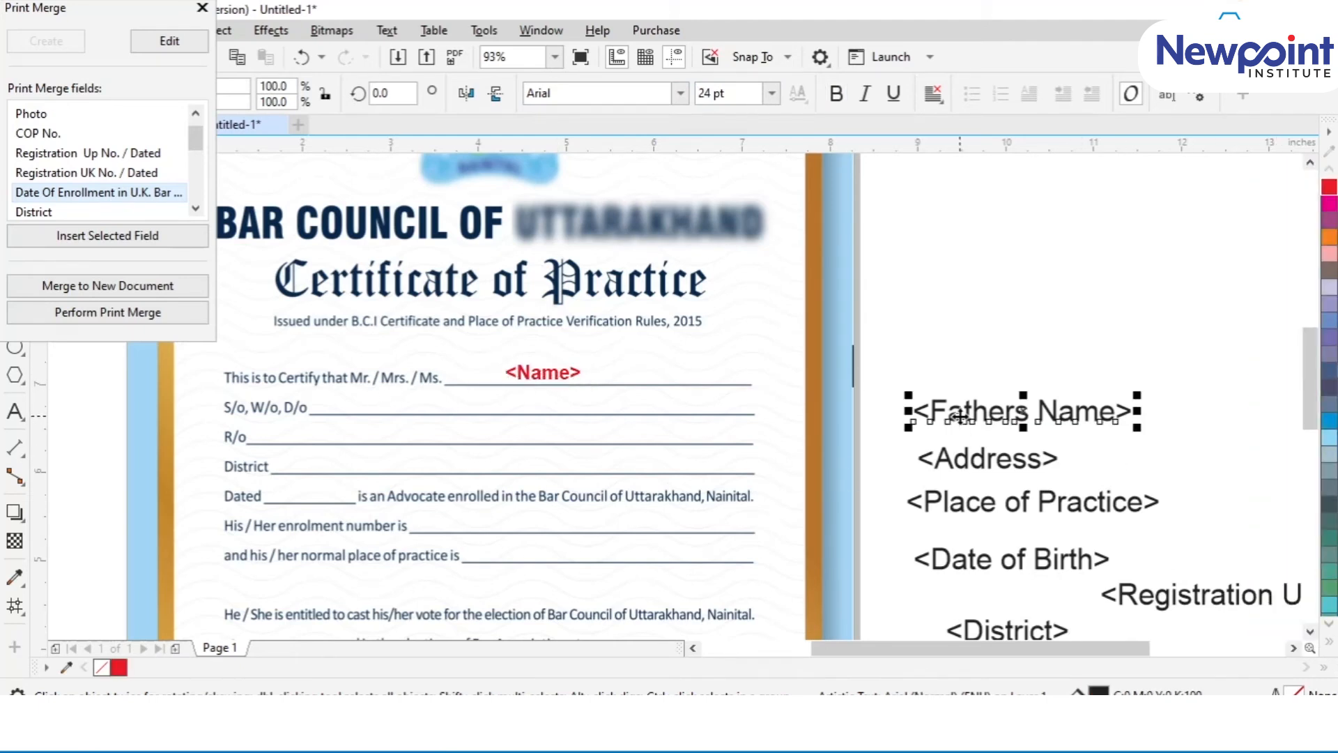
{"action": "left_click", "coordinate": [836, 92]}
{"action": "left_click_drag", "start_coordinate": [745, 94], "coordinate": [670, 99]}
{"action": "type", "text": "10"}
{"action": "key", "text": "Return"}
{"action": "left_click_drag", "start_coordinate": [990, 433], "coordinate": [412, 421]}
Step: Set the Fathers Name field to 14 pt and shift it along its line to sit beneath the Name field
{"action": "left_click_drag", "start_coordinate": [720, 95], "coordinate": [659, 100]}
{"action": "type", "text": "1"}
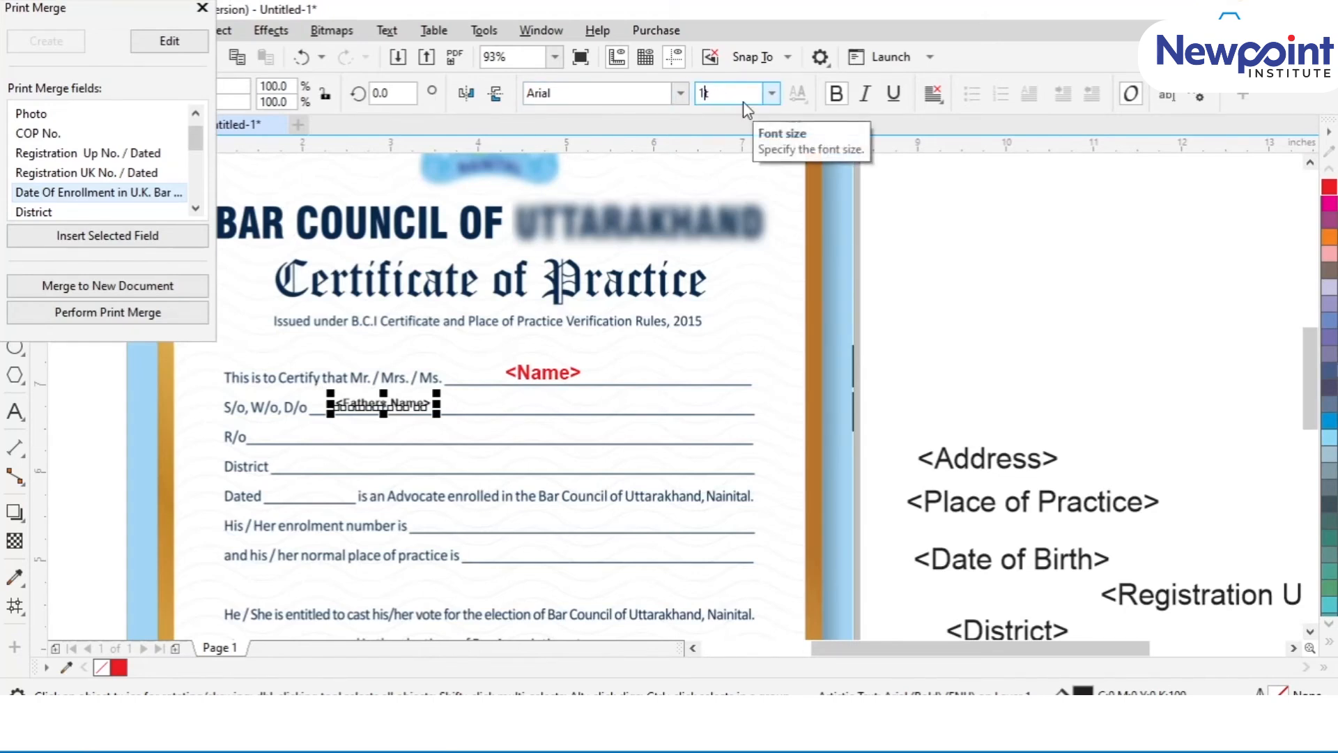
{"action": "type", "text": "4"}
{"action": "key", "text": "Return"}
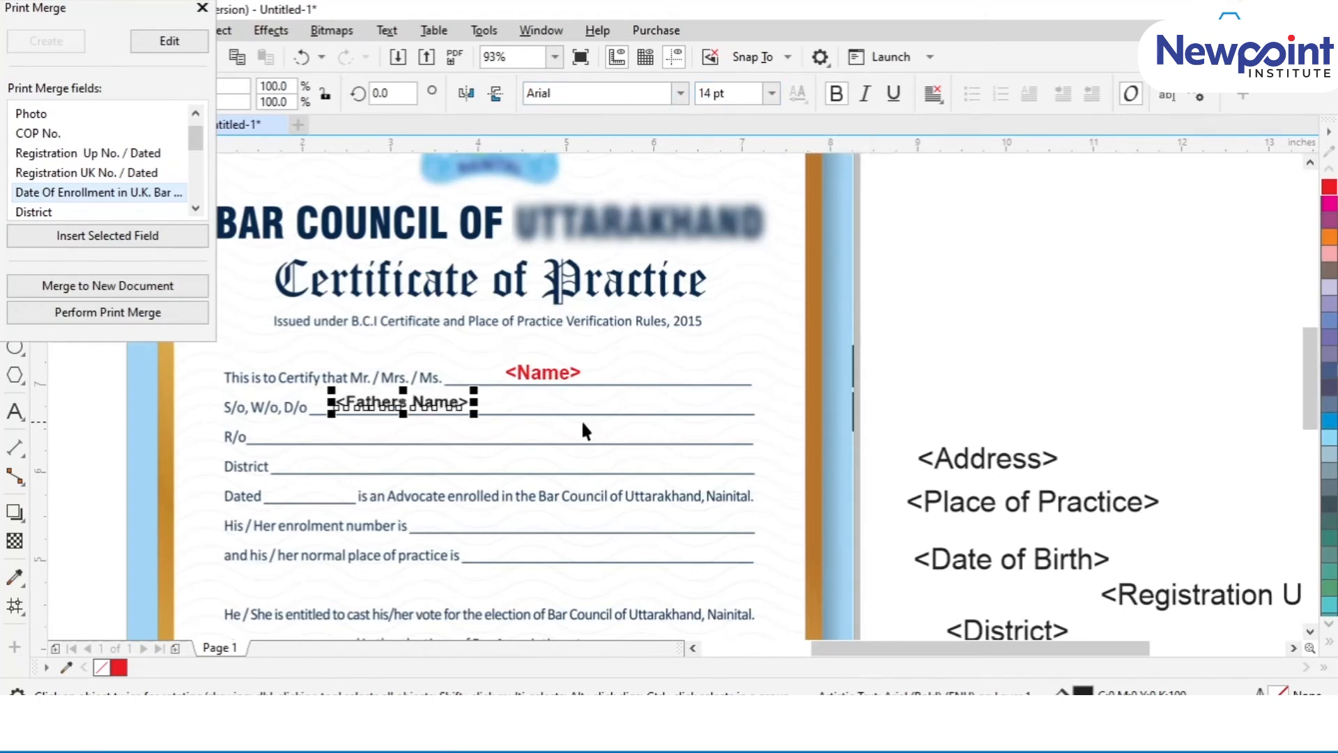
{"action": "left_click_drag", "start_coordinate": [438, 409], "coordinate": [588, 409]}
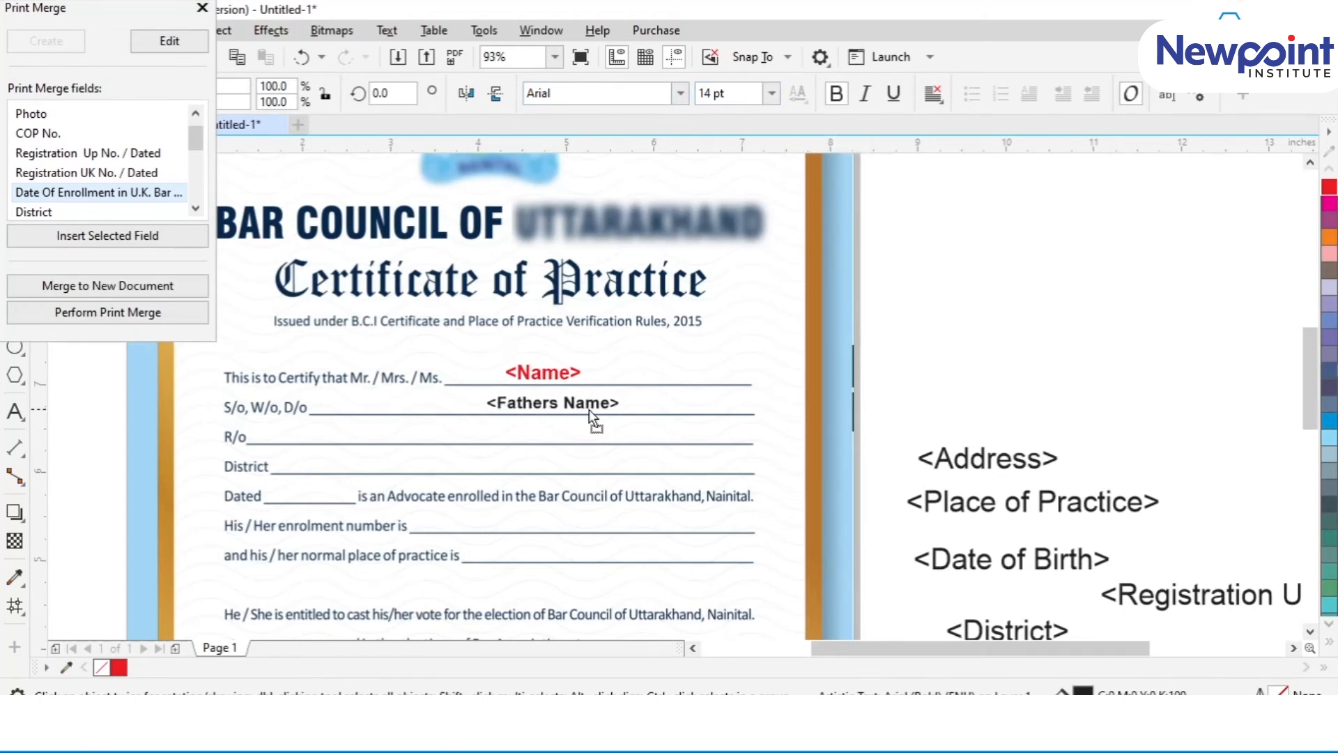
Step: Set the six unplaced fields from Address through Year of Verification to 14 pt, leaving out Date Of Enrollment
{"action": "left_click", "coordinate": [965, 464]}
{"action": "scroll", "coordinate": [965, 460], "scroll_direction": "down", "scroll_amount": 2}
{"action": "left_click_drag", "start_coordinate": [918, 416], "coordinate": [1270, 609]}
{"action": "left_click_drag", "start_coordinate": [737, 96], "coordinate": [633, 99]}
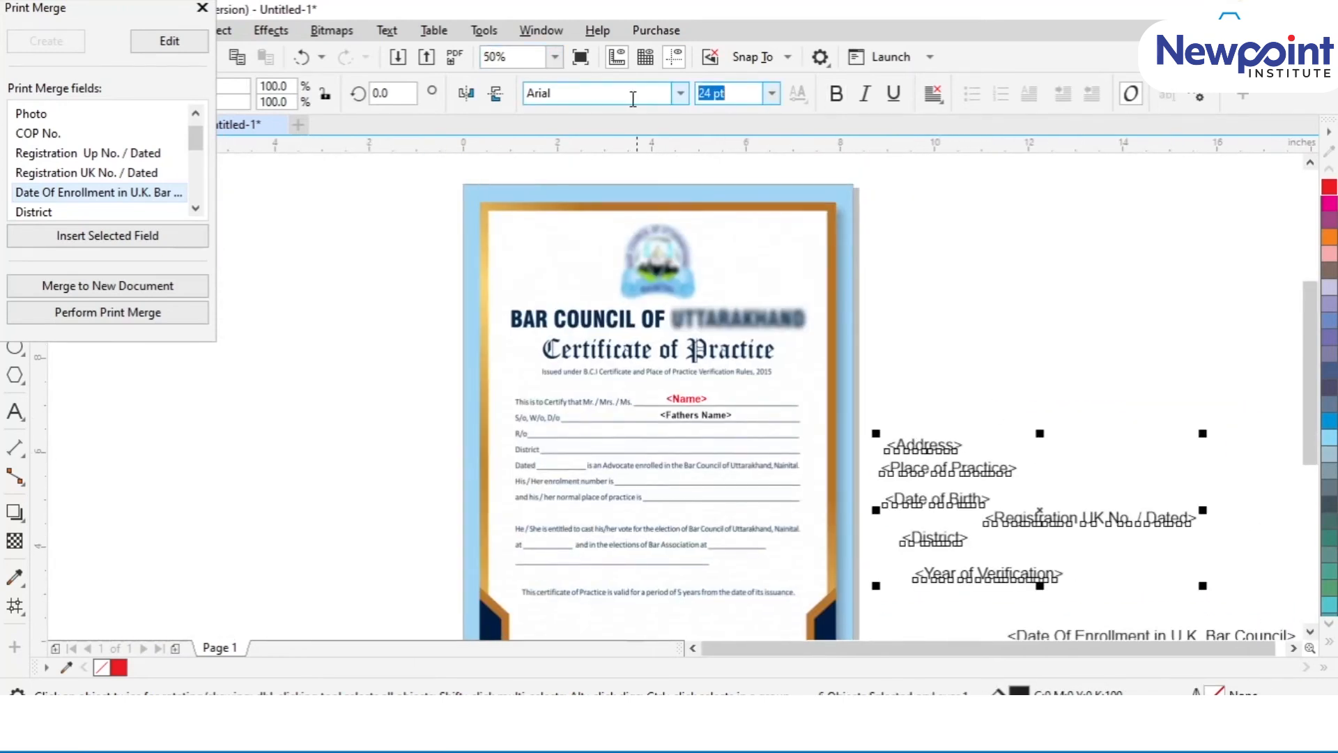
{"action": "type", "text": "14"}
{"action": "key", "text": "Return"}
Step: Move the Address field onto the R/o line and the District field onto the District line
{"action": "left_click", "coordinate": [904, 455]}
{"action": "left_click_drag", "start_coordinate": [885, 446], "coordinate": [558, 433]}
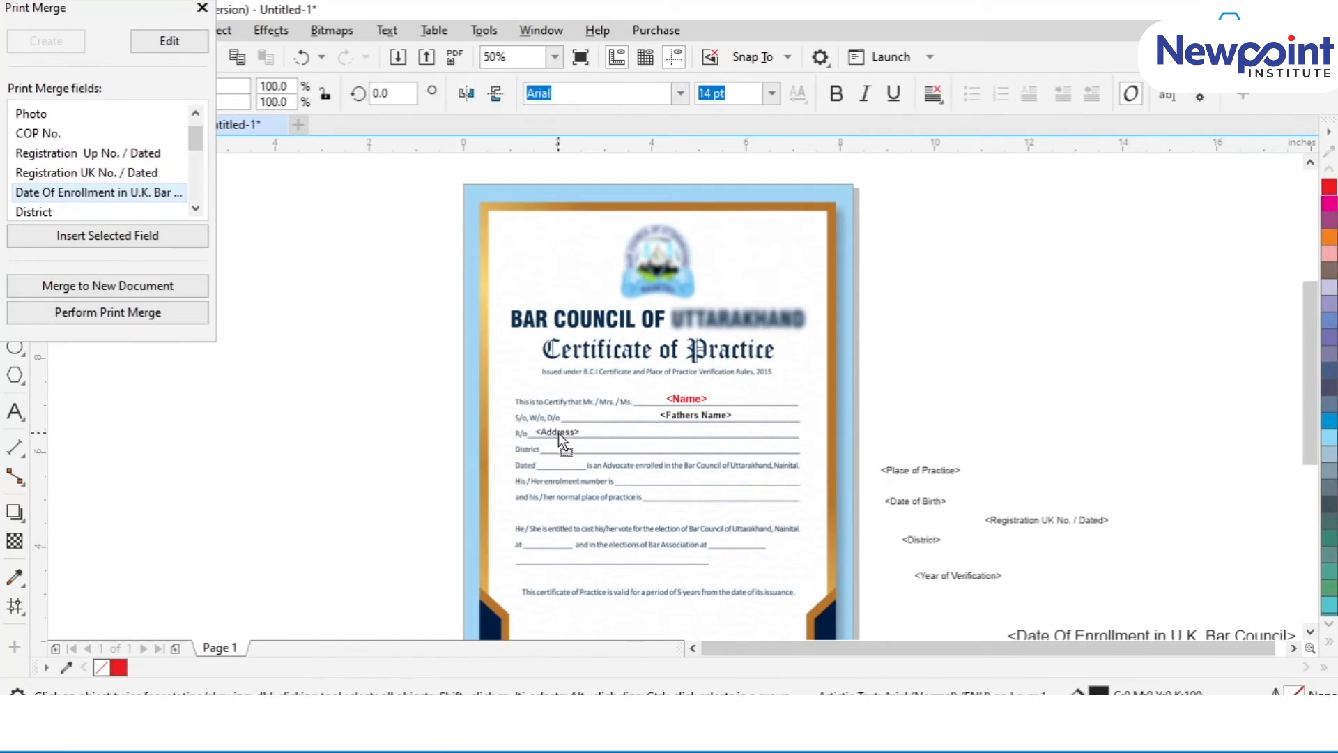
{"action": "left_click_drag", "start_coordinate": [908, 475], "coordinate": [950, 482]}
{"action": "left_click_drag", "start_coordinate": [914, 542], "coordinate": [567, 448]}
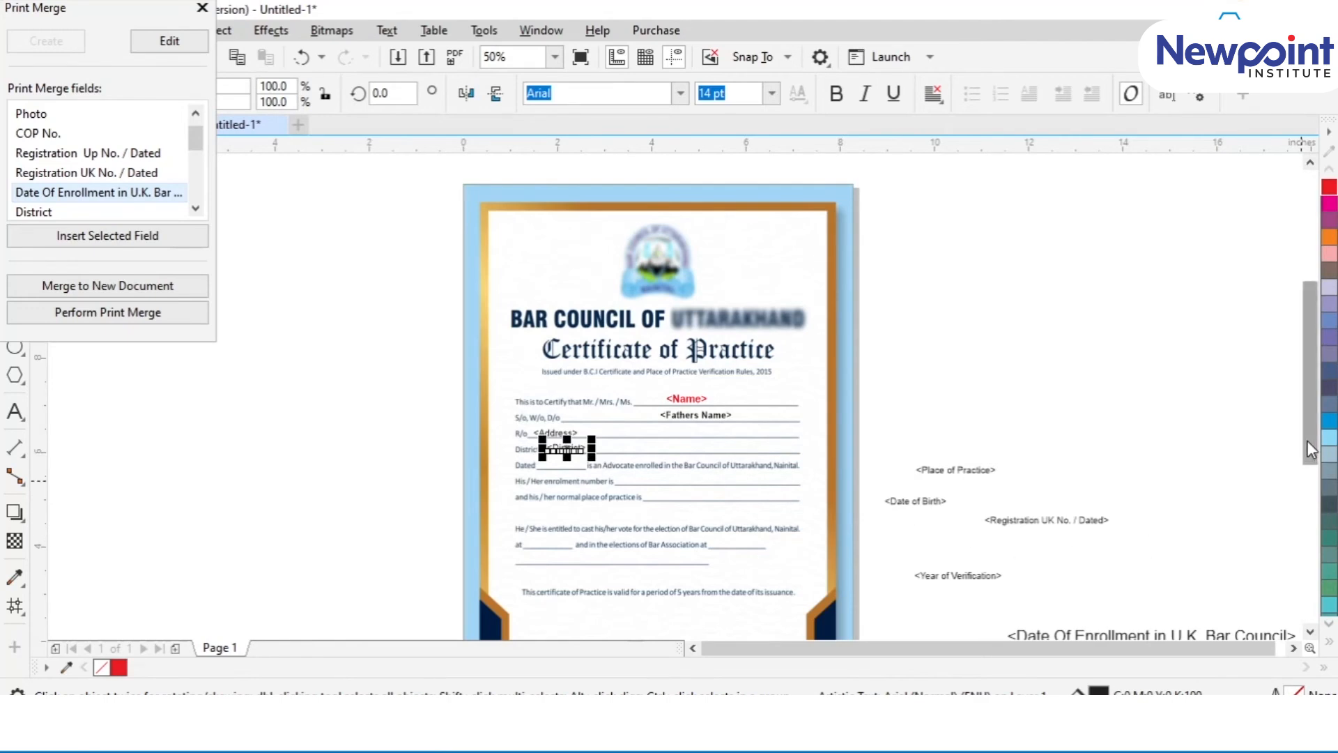
Step: Add the text 01-01-2021 at the Dated blank and move the Print Merge window clear of the toolbox
{"action": "left_click_drag", "start_coordinate": [1309, 441], "coordinate": [1302, 469]}
{"action": "left_click_drag", "start_coordinate": [1045, 449], "coordinate": [974, 444]}
{"action": "scroll", "coordinate": [536, 389], "scroll_direction": "up", "scroll_amount": 1}
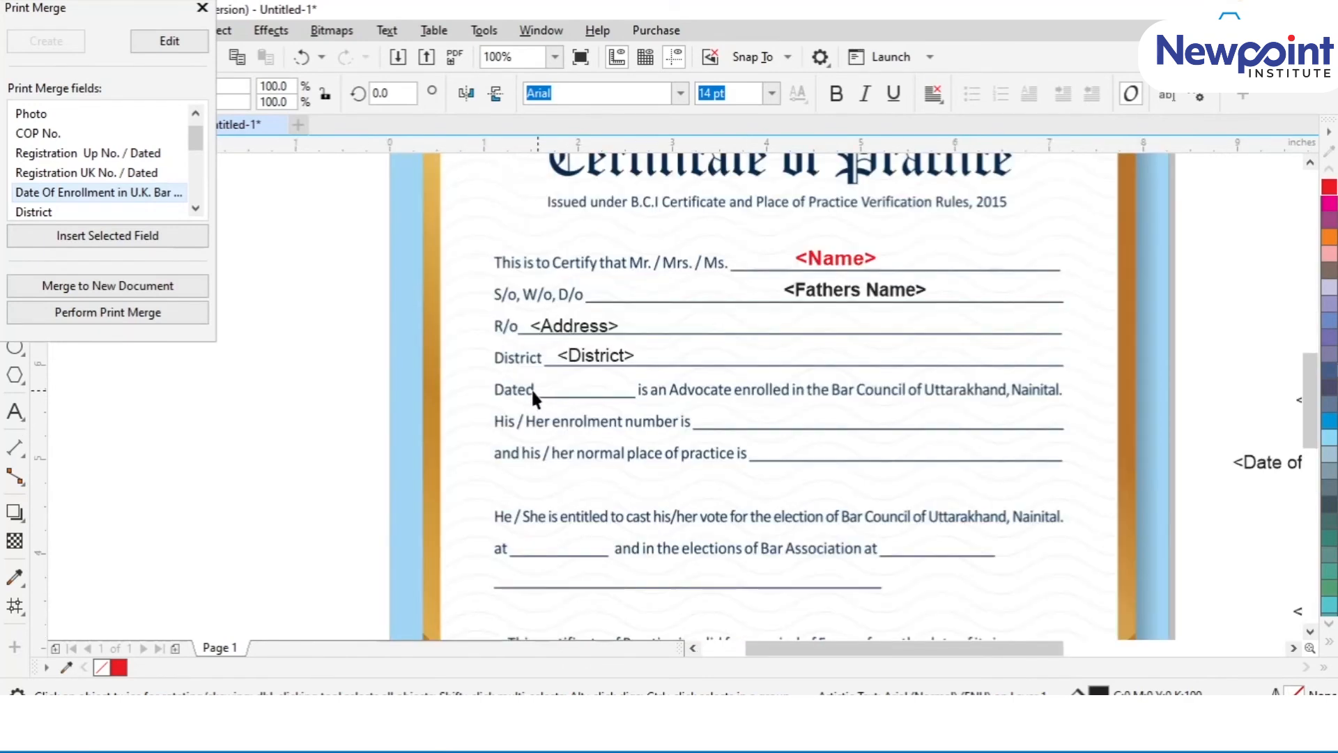
{"action": "left_click", "coordinate": [15, 414]}
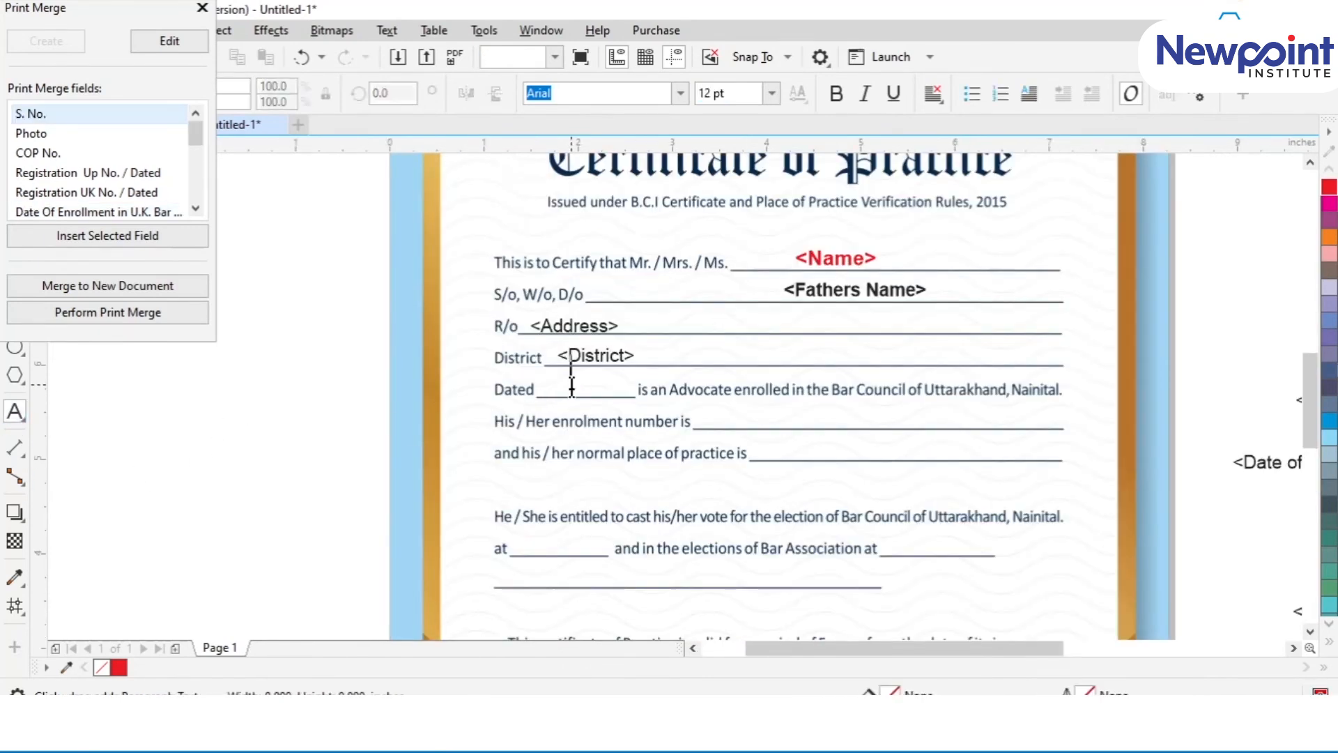
{"action": "left_click", "coordinate": [569, 381]}
{"action": "type", "text": "01"}
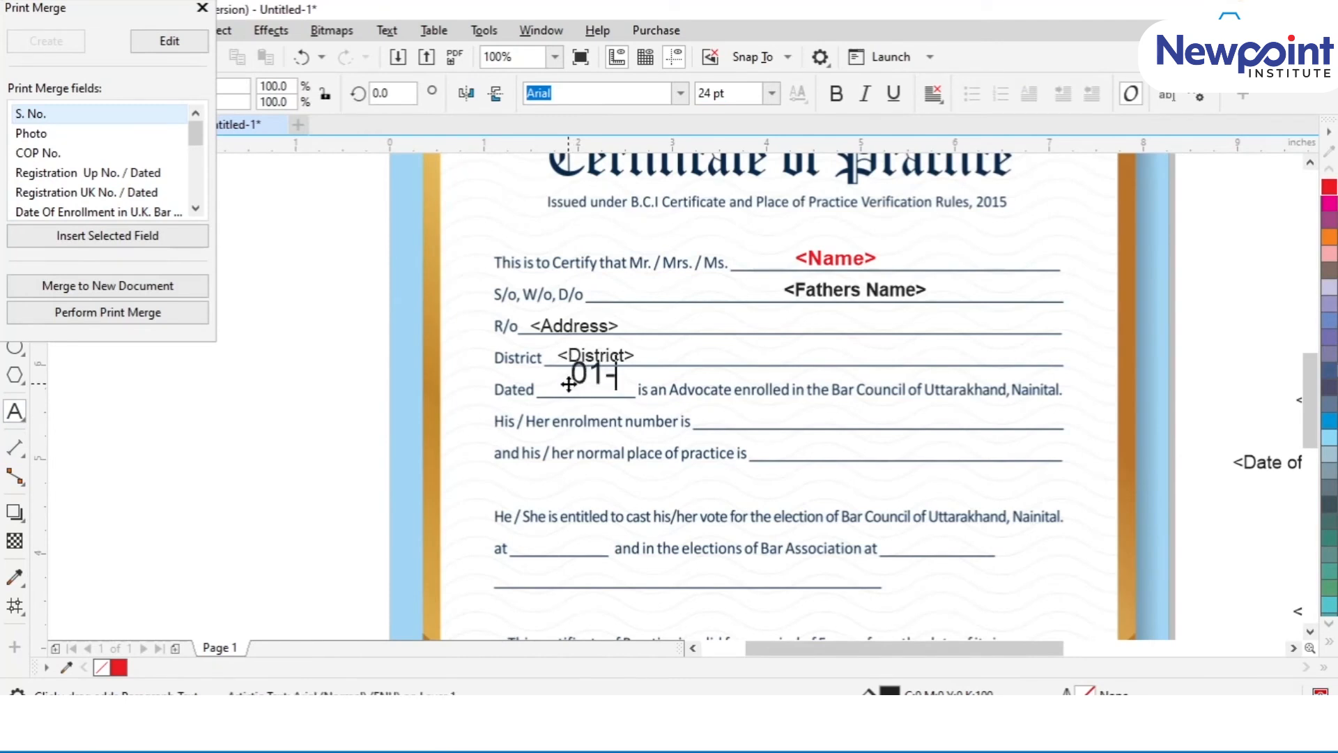
{"action": "type", "text": "-01-202"}
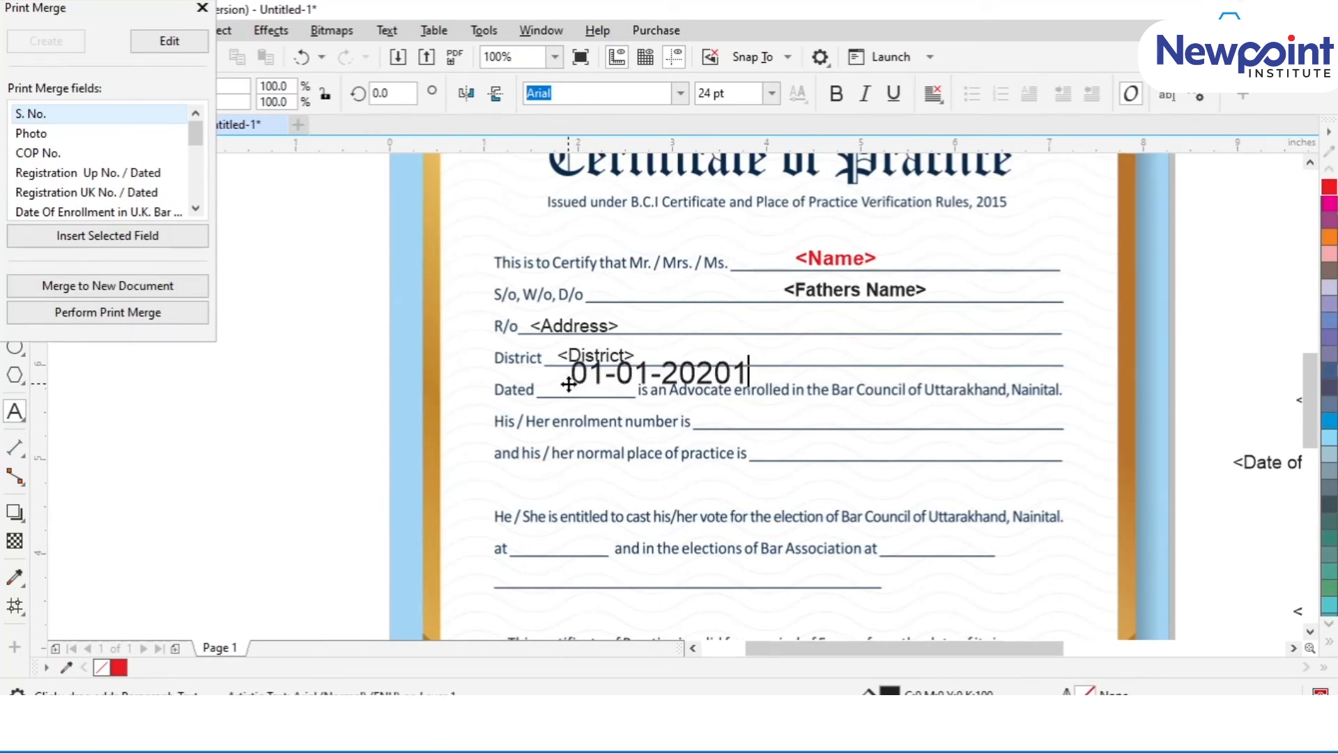
{"action": "type", "text": "0"}
{"action": "key", "text": "BackSpace"}
{"action": "type", "text": "1"}
{"action": "key", "text": "Escape"}
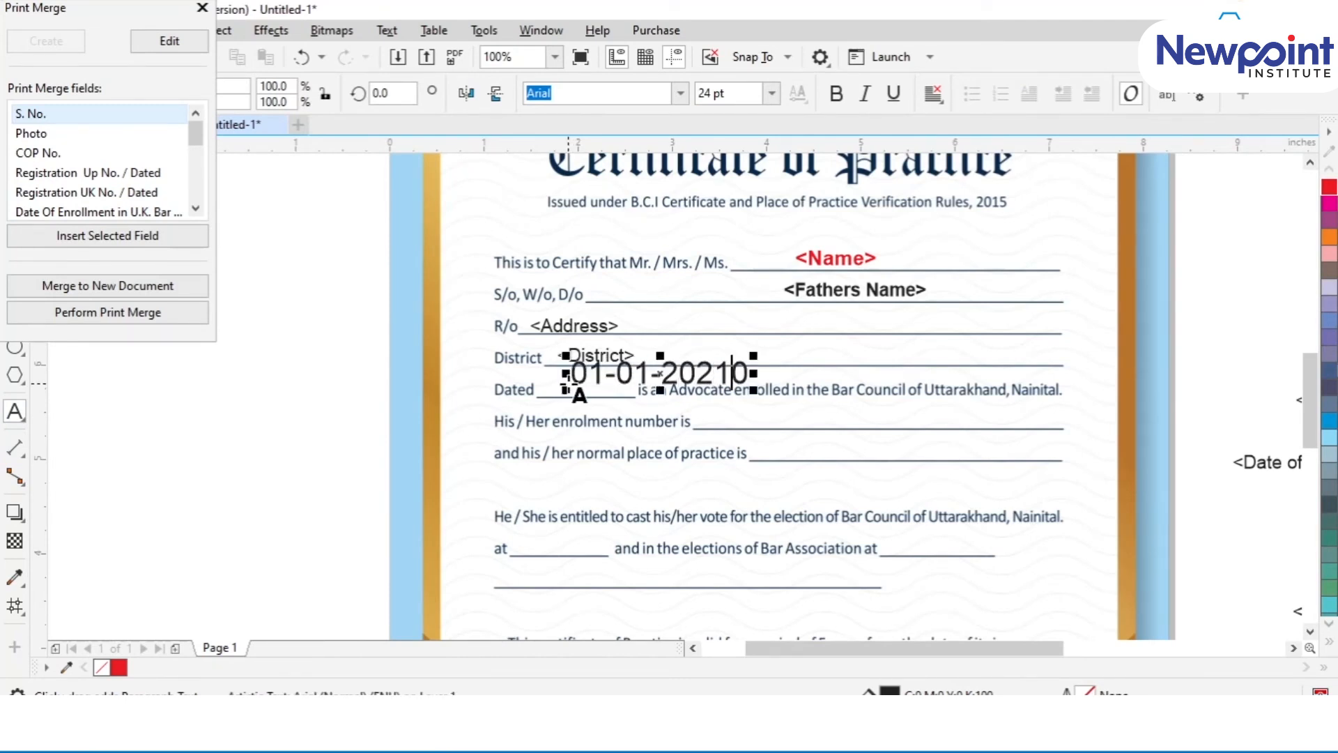
{"action": "left_click_drag", "start_coordinate": [106, 9], "coordinate": [214, 120]}
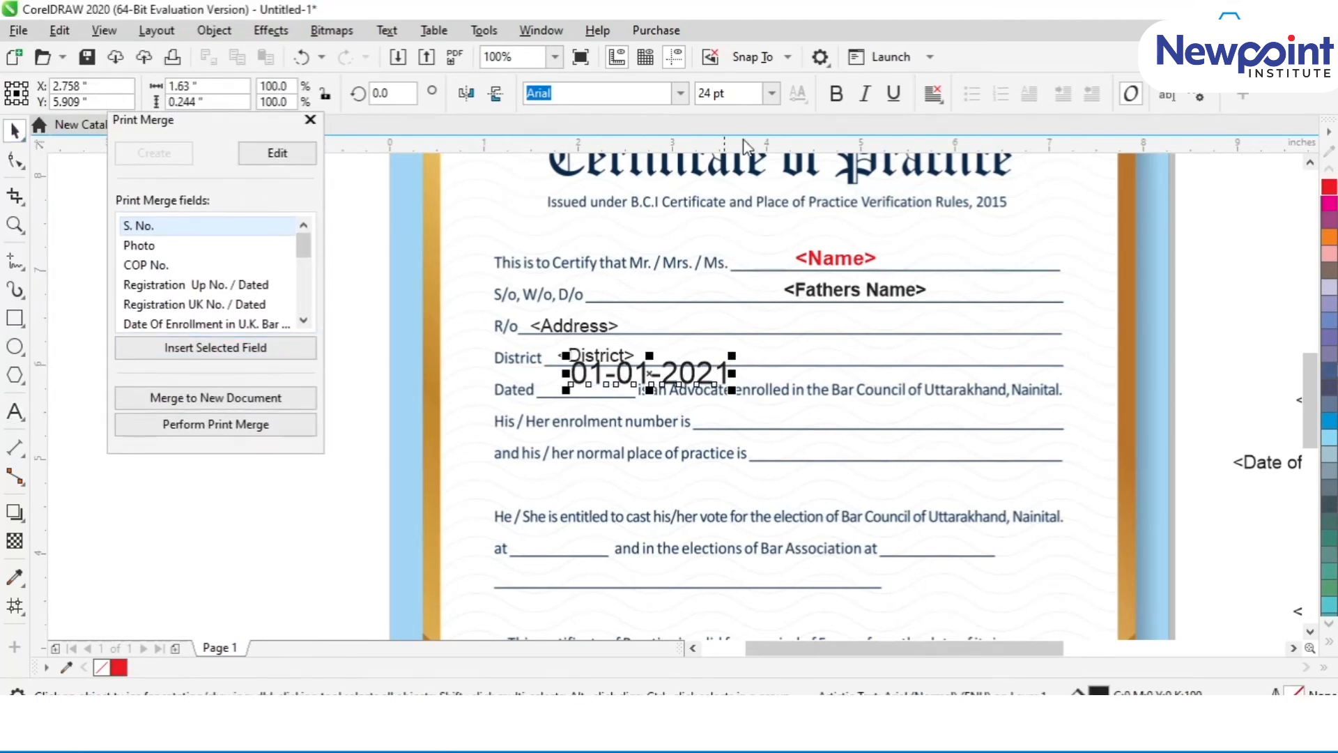
Step: Make the 01-01-2021 text bold at 14 pt and position it on the Dated blank
{"action": "left_click", "coordinate": [836, 94]}
{"action": "left_click_drag", "start_coordinate": [739, 95], "coordinate": [607, 95]}
{"action": "type", "text": "14"}
{"action": "key", "text": "Return"}
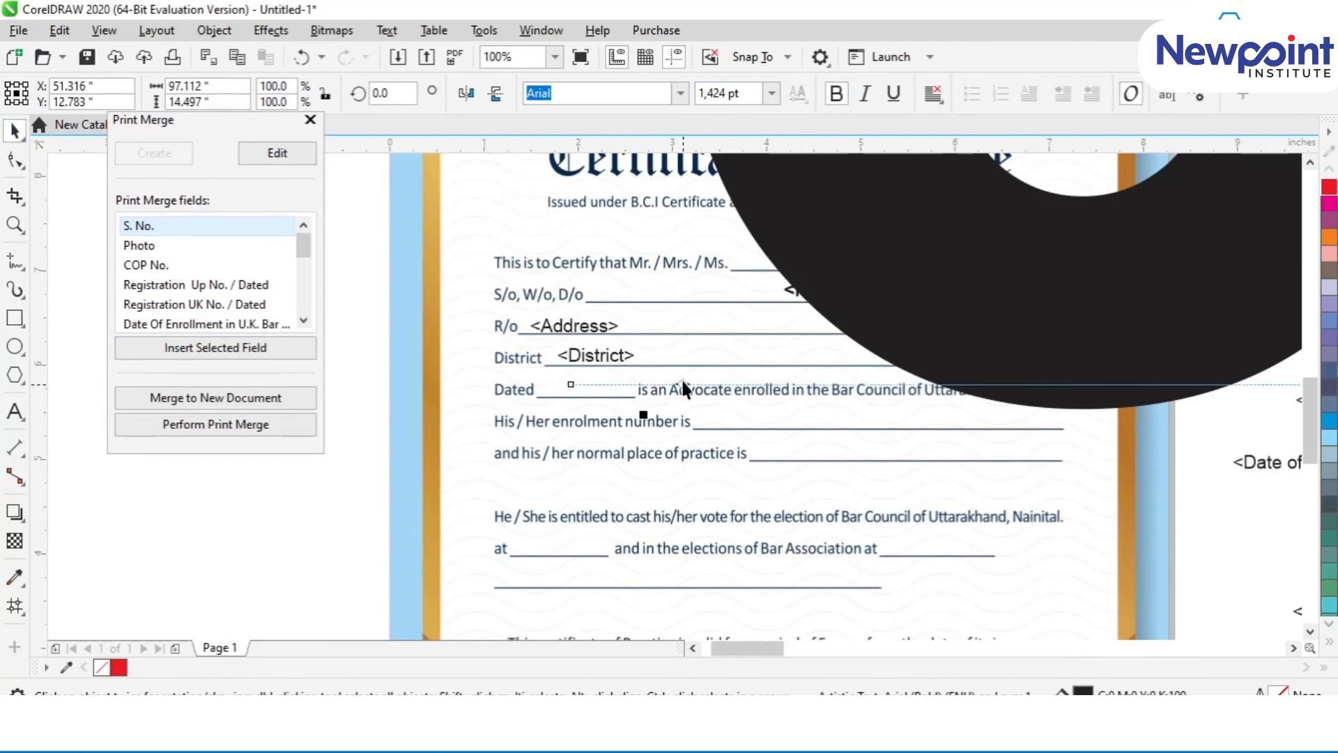
{"action": "left_click_drag", "start_coordinate": [756, 93], "coordinate": [679, 96]}
{"action": "type", "text": "1"}
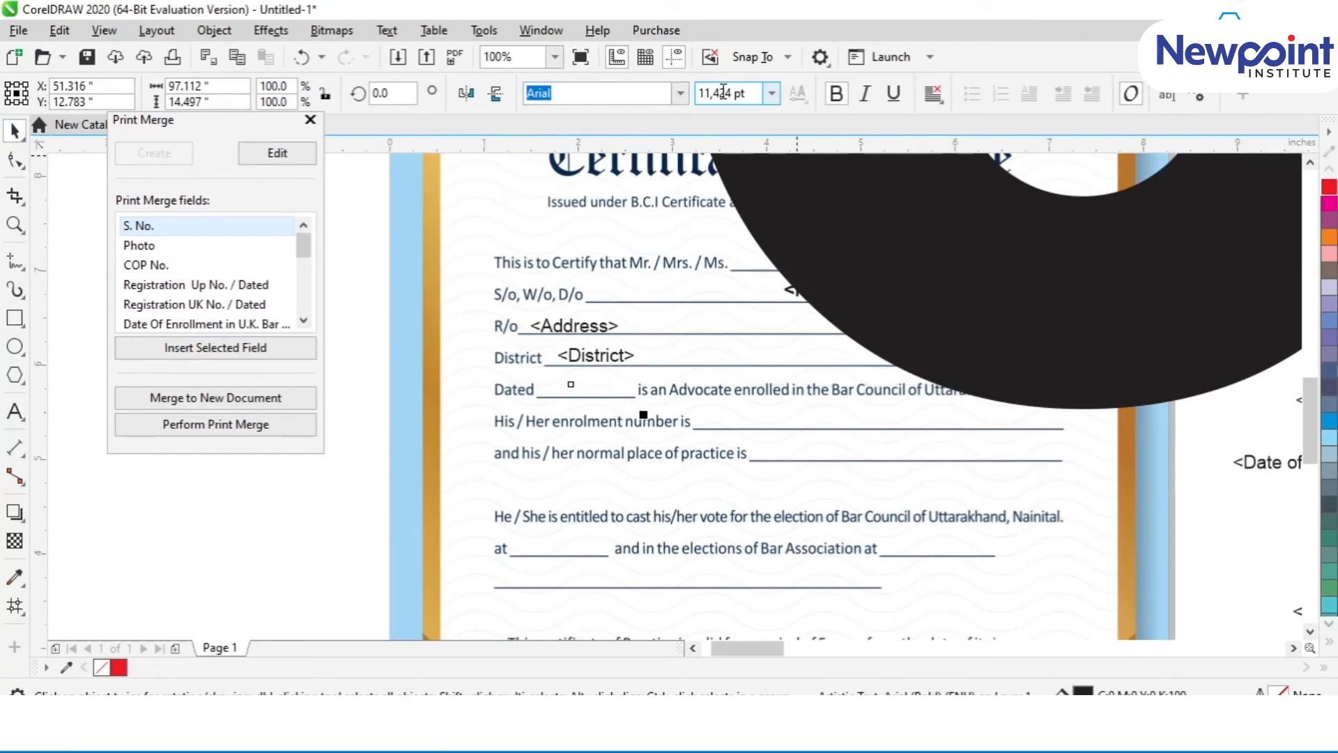
{"action": "key", "text": "Delete"}
{"action": "key", "text": "Delete"}
{"action": "key", "text": "Delete"}
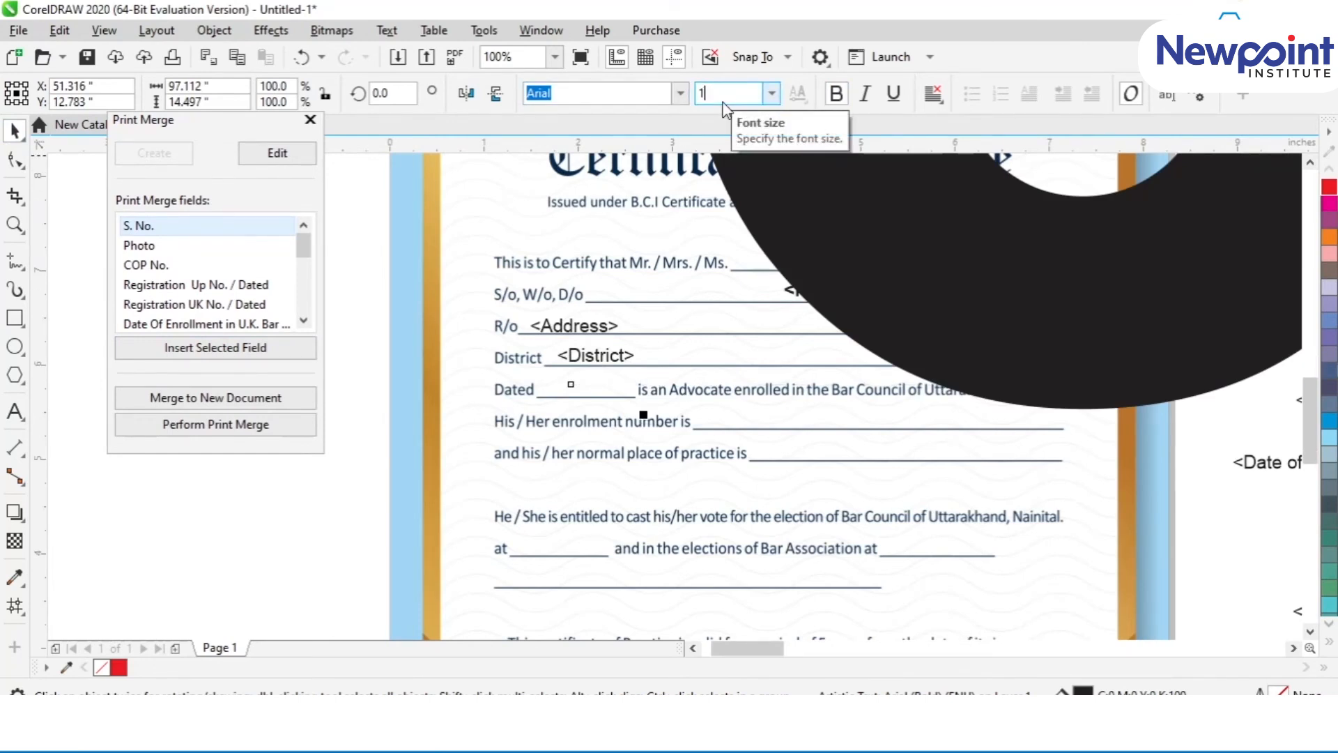
{"action": "key", "text": "Return"}
{"action": "left_click_drag", "start_coordinate": [600, 371], "coordinate": [568, 381]}
Step: Move the Registration UK No. / Dated field from outside the page onto the enrolment number line
{"action": "scroll", "coordinate": [884, 421], "scroll_direction": "down", "scroll_amount": 3}
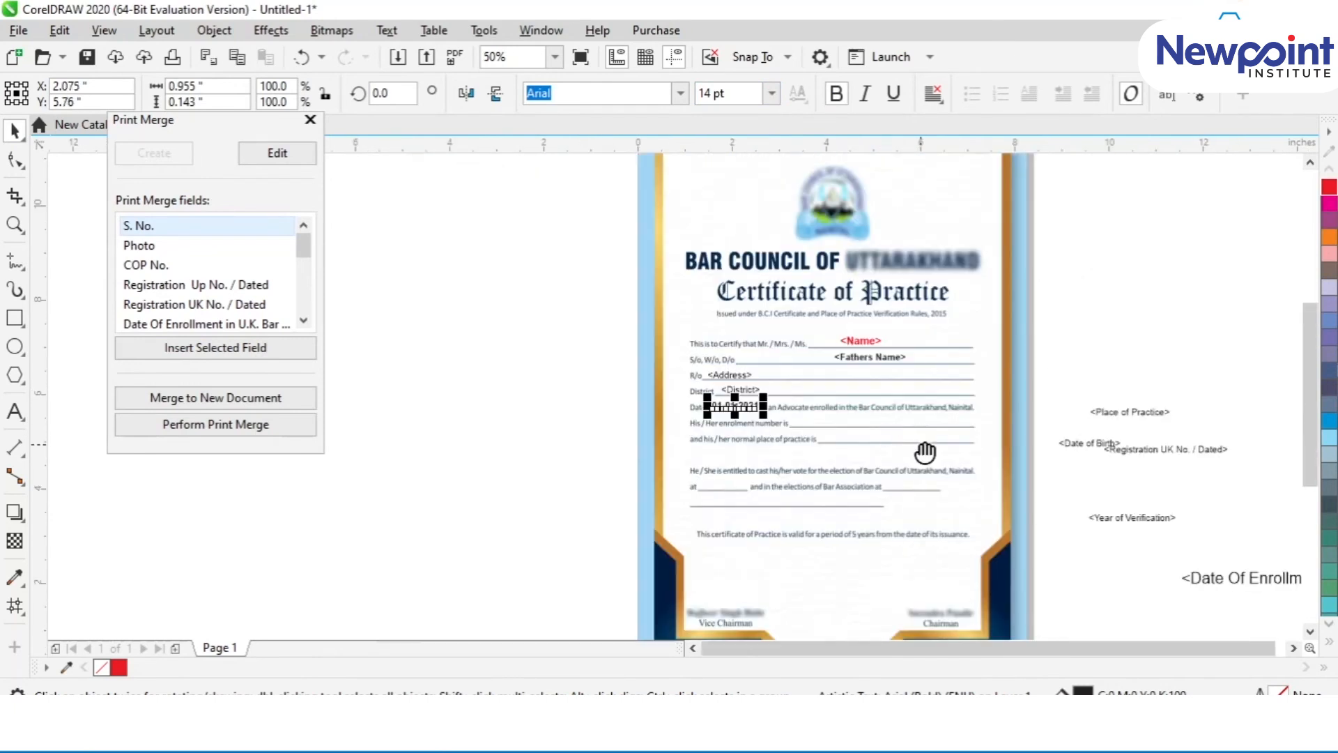
{"action": "scroll", "coordinate": [636, 401], "scroll_direction": "up", "scroll_amount": 3}
{"action": "left_click_drag", "start_coordinate": [818, 481], "coordinate": [648, 442]}
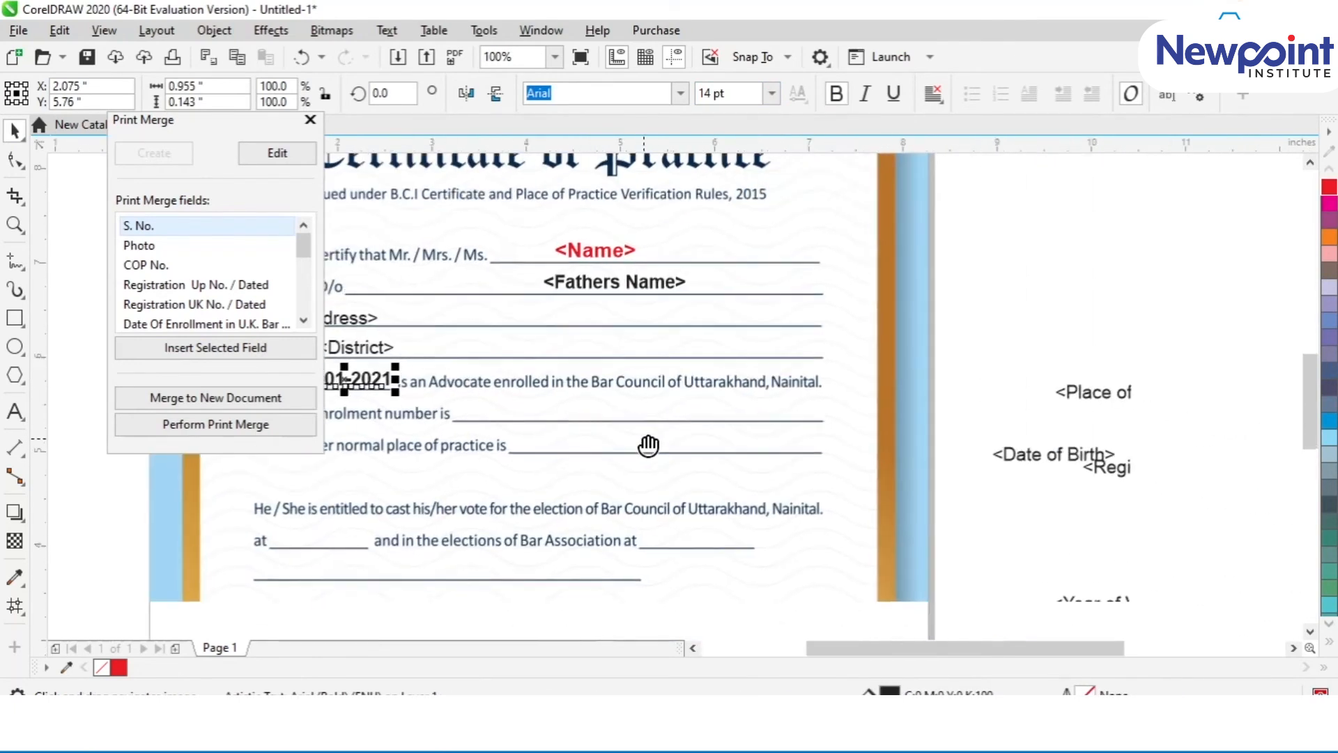
{"action": "left_click_drag", "start_coordinate": [1126, 468], "coordinate": [528, 410]}
Step: Shift the Registration UK No. / Dated field to the normal place of practice line and place Date Of Enrollment at 14 pt on the enrolment number line
{"action": "scroll", "coordinate": [1088, 537], "scroll_direction": "down", "scroll_amount": 2}
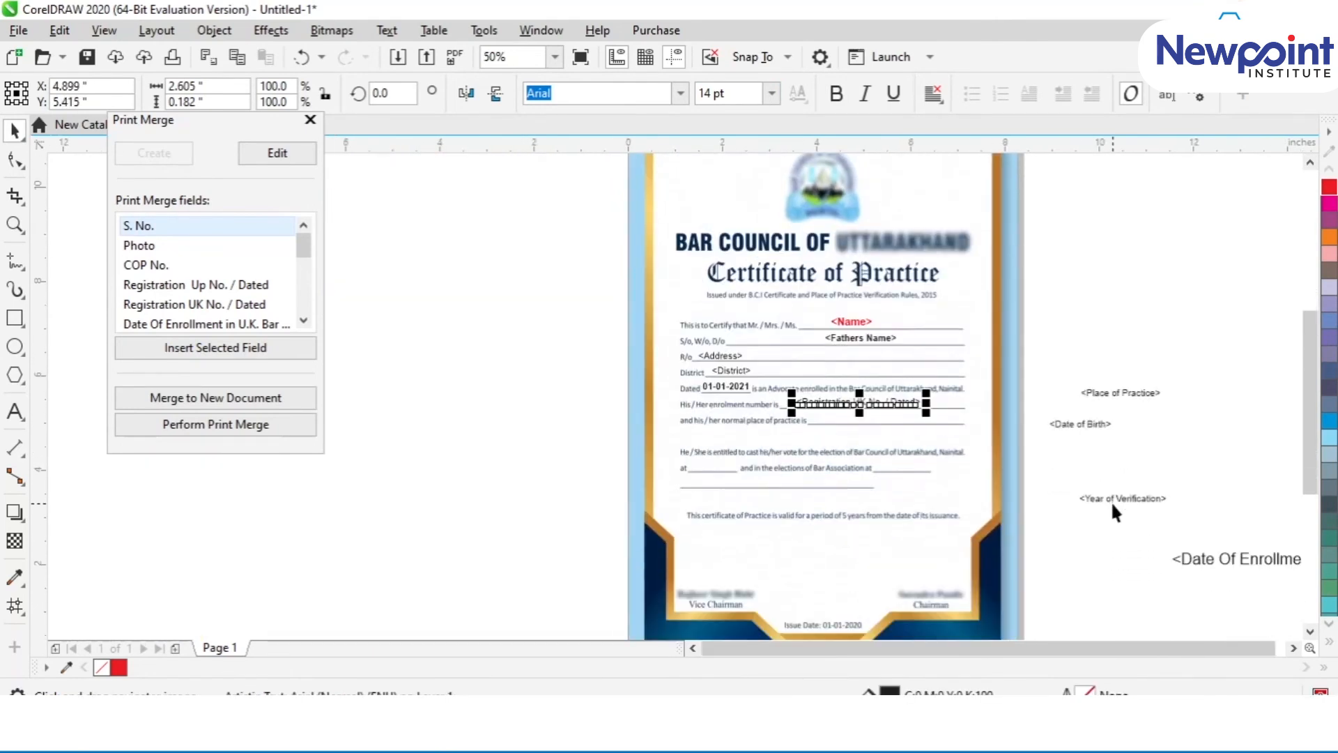
{"action": "left_click_drag", "start_coordinate": [1258, 557], "coordinate": [1044, 406]}
{"action": "left_click_drag", "start_coordinate": [909, 402], "coordinate": [930, 415]}
{"action": "left_click_drag", "start_coordinate": [1035, 411], "coordinate": [862, 420]}
{"action": "scroll", "coordinate": [869, 400], "scroll_direction": "up", "scroll_amount": 2}
{"action": "left_click", "coordinate": [700, 93]}
{"action": "type", "text": "14"}
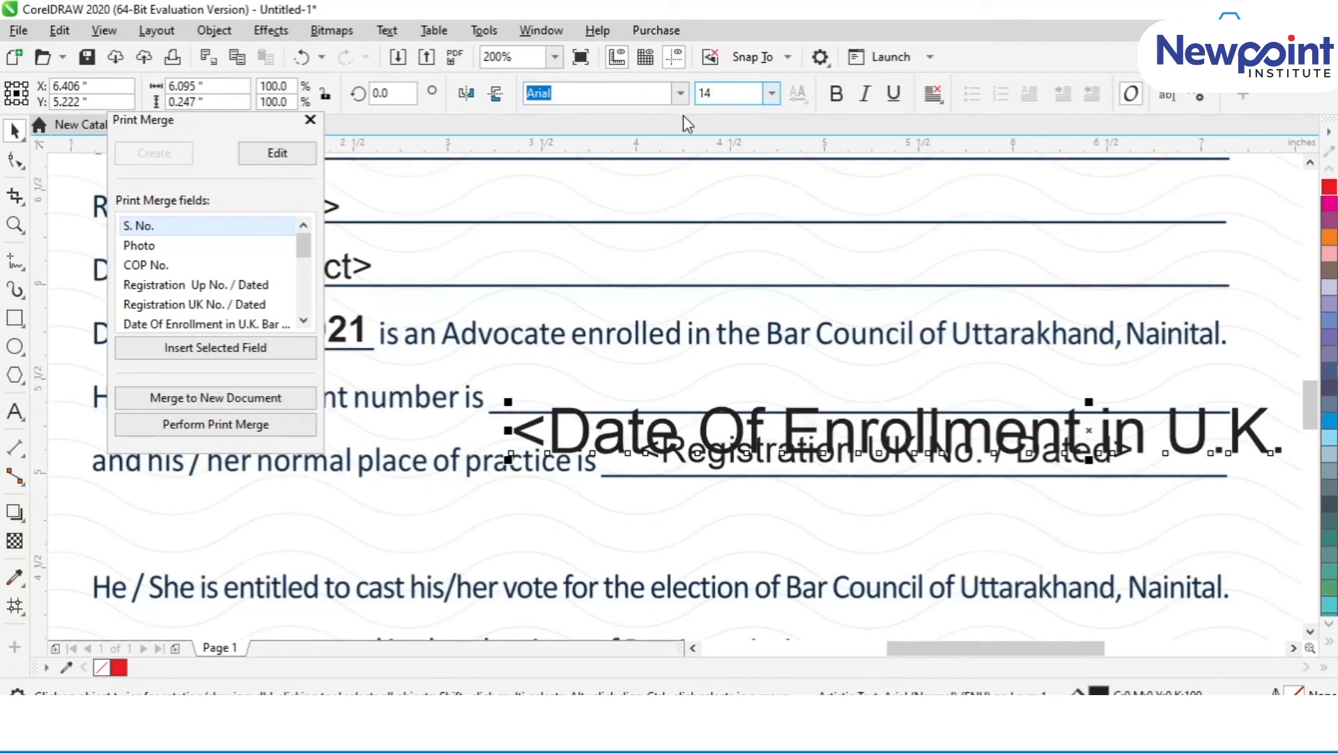
{"action": "key", "text": "Return"}
{"action": "left_click_drag", "start_coordinate": [733, 441], "coordinate": [729, 395]}
Step: Remove the Date of Birth field from beside the page and move the Place of Practice field onto the first "at" blank
{"action": "scroll", "coordinate": [793, 440], "scroll_direction": "down", "scroll_amount": 1}
{"action": "left_click_drag", "start_coordinate": [1074, 380], "coordinate": [998, 440]}
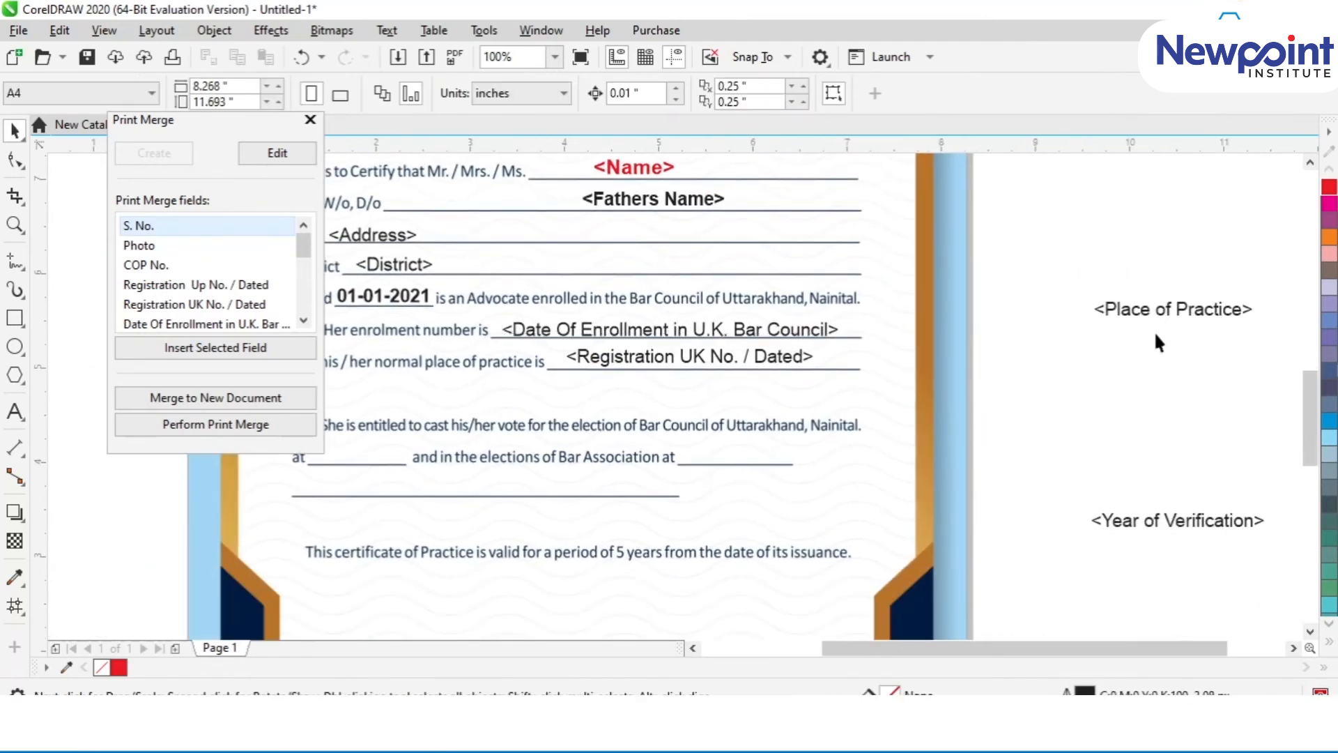
{"action": "left_click_drag", "start_coordinate": [1149, 315], "coordinate": [363, 458]}
Step: Place a copy of the District field on the Bar Association blank and the Year of Verification field on the last line
{"action": "left_click_drag", "start_coordinate": [1165, 521], "coordinate": [759, 465]}
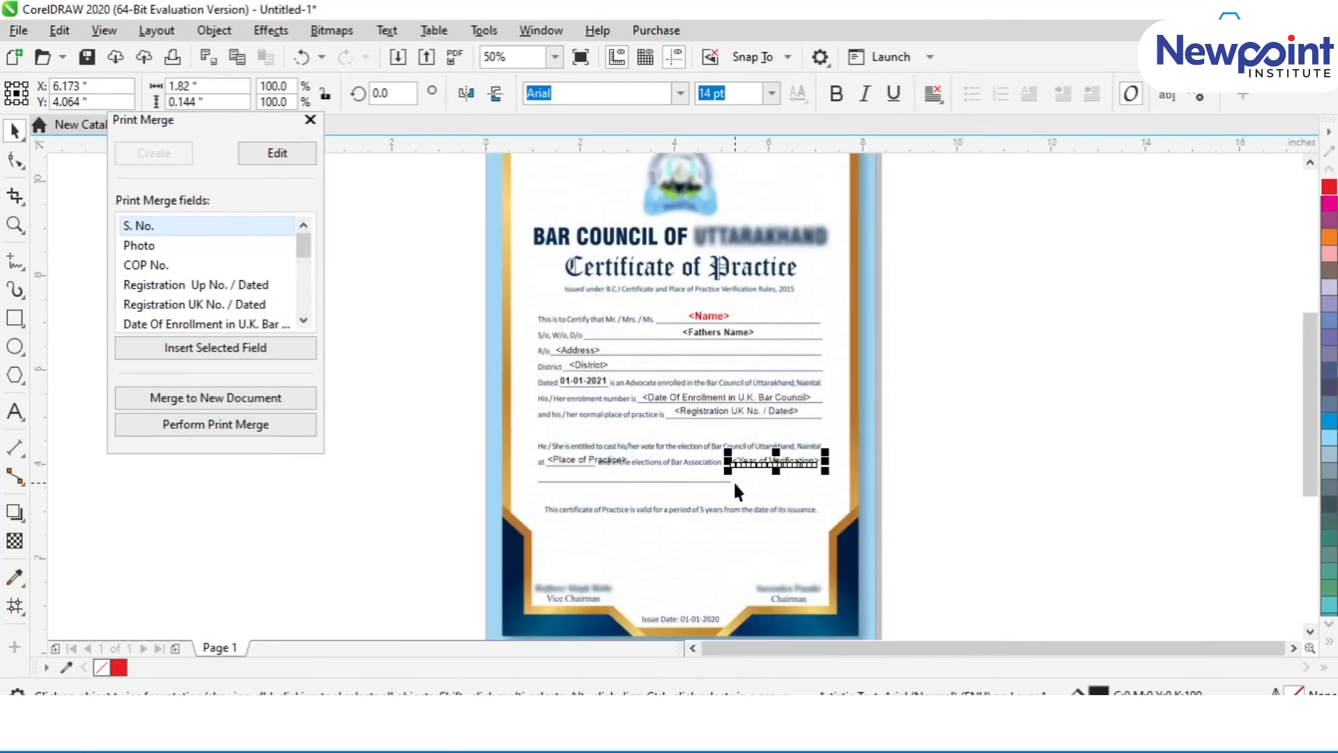
{"action": "scroll", "coordinate": [766, 474], "scroll_direction": "up", "scroll_amount": 2}
{"action": "left_click_drag", "start_coordinate": [867, 486], "coordinate": [1230, 437]}
{"action": "left_click_drag", "start_coordinate": [512, 297], "coordinate": [830, 497]}
{"action": "left_click_drag", "start_coordinate": [1221, 446], "coordinate": [478, 523]}
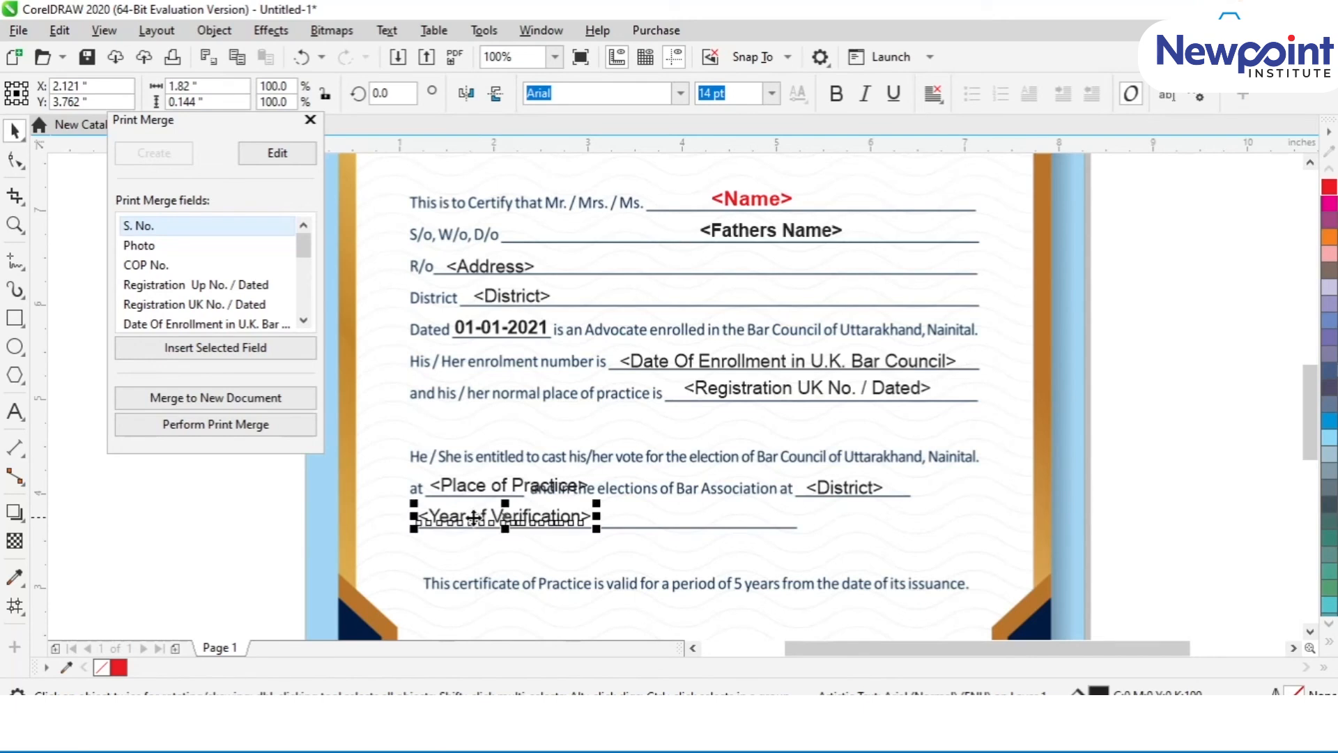
Step: Merge the certificate fields to a new document and move the Print Merge window clear of the document tabs
{"action": "scroll", "coordinate": [602, 459], "scroll_direction": "down", "scroll_amount": 1}
{"action": "key", "text": "F4"}
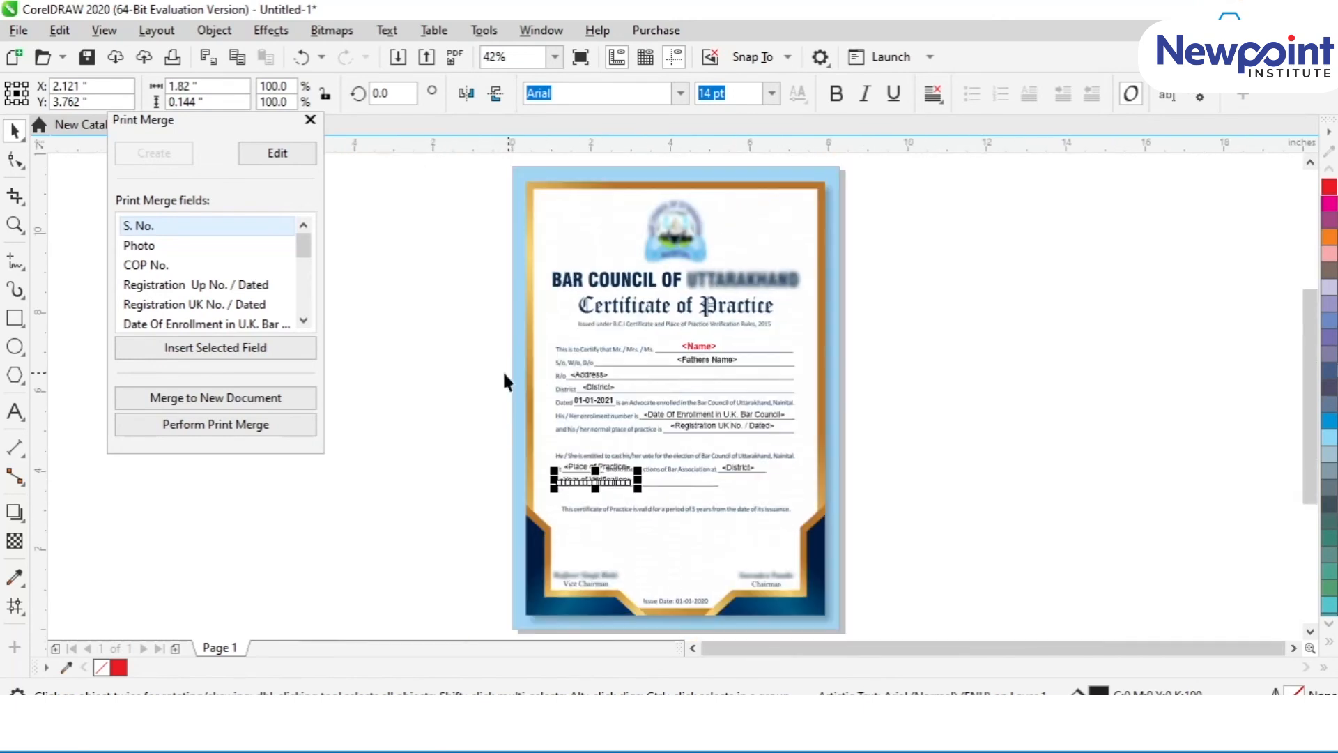
{"action": "left_click", "coordinate": [503, 370]}
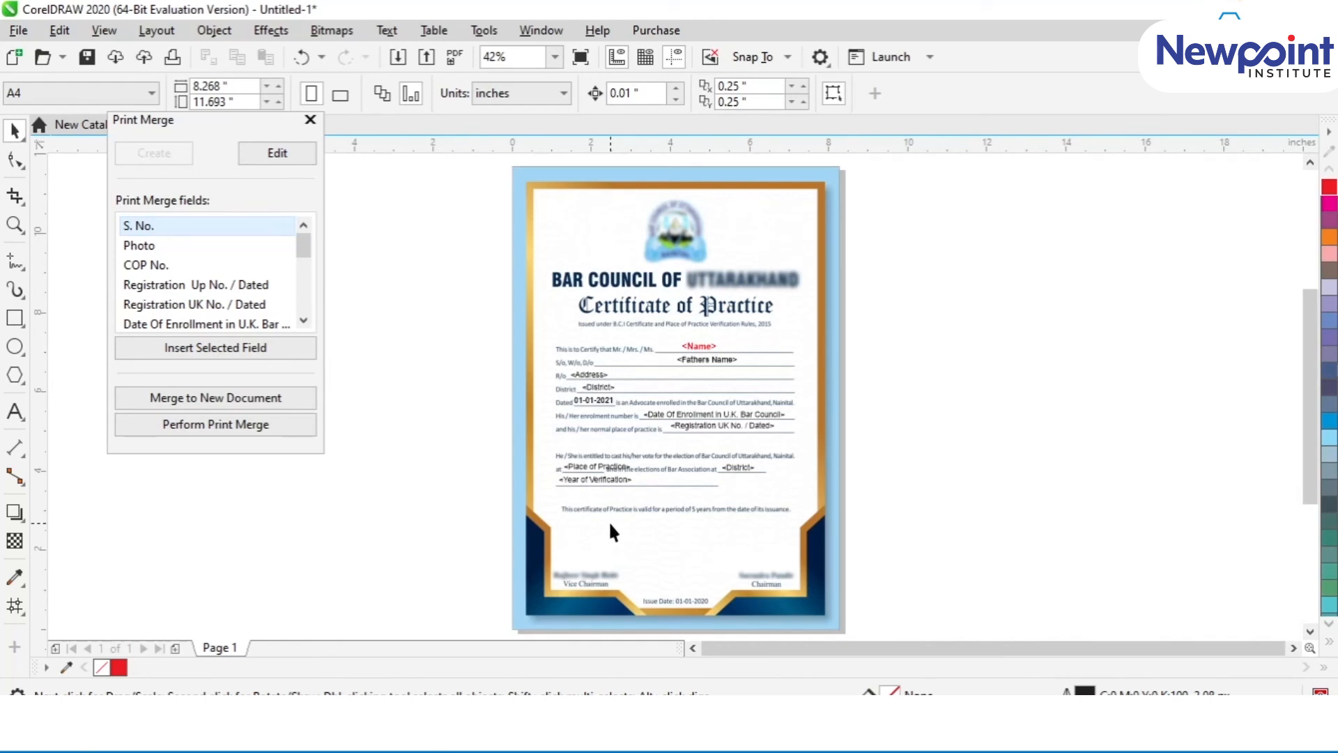
{"action": "key", "text": "z"}
{"action": "left_click_drag", "start_coordinate": [500, 291], "coordinate": [855, 579]}
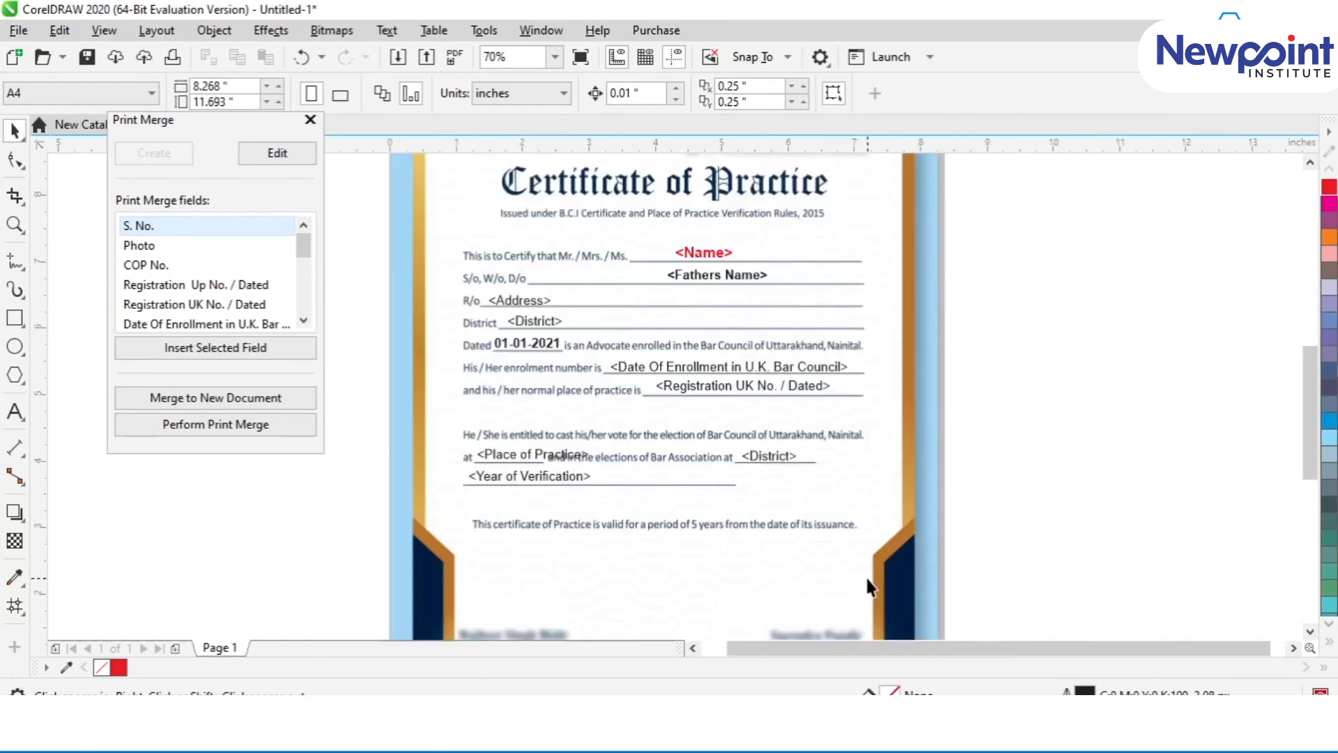
{"action": "left_click", "coordinate": [226, 398]}
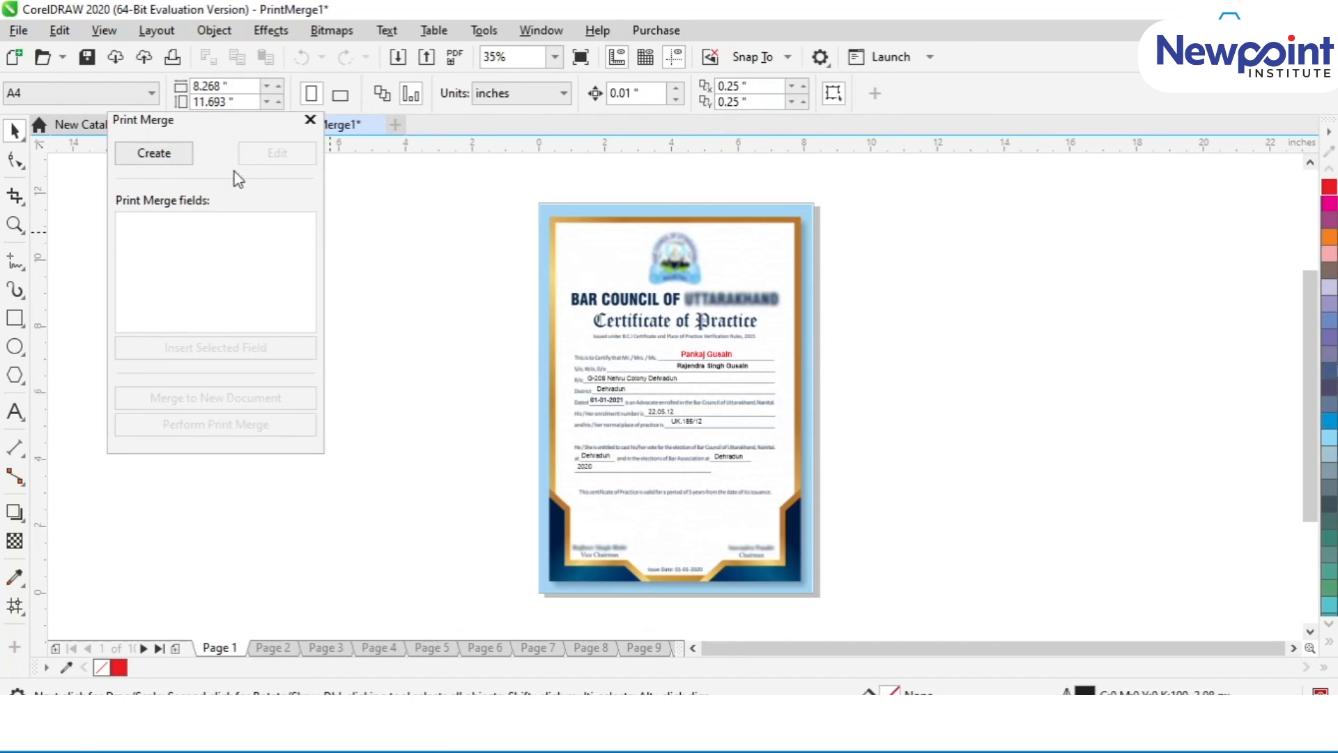
{"action": "left_click_drag", "start_coordinate": [213, 136], "coordinate": [184, 222]}
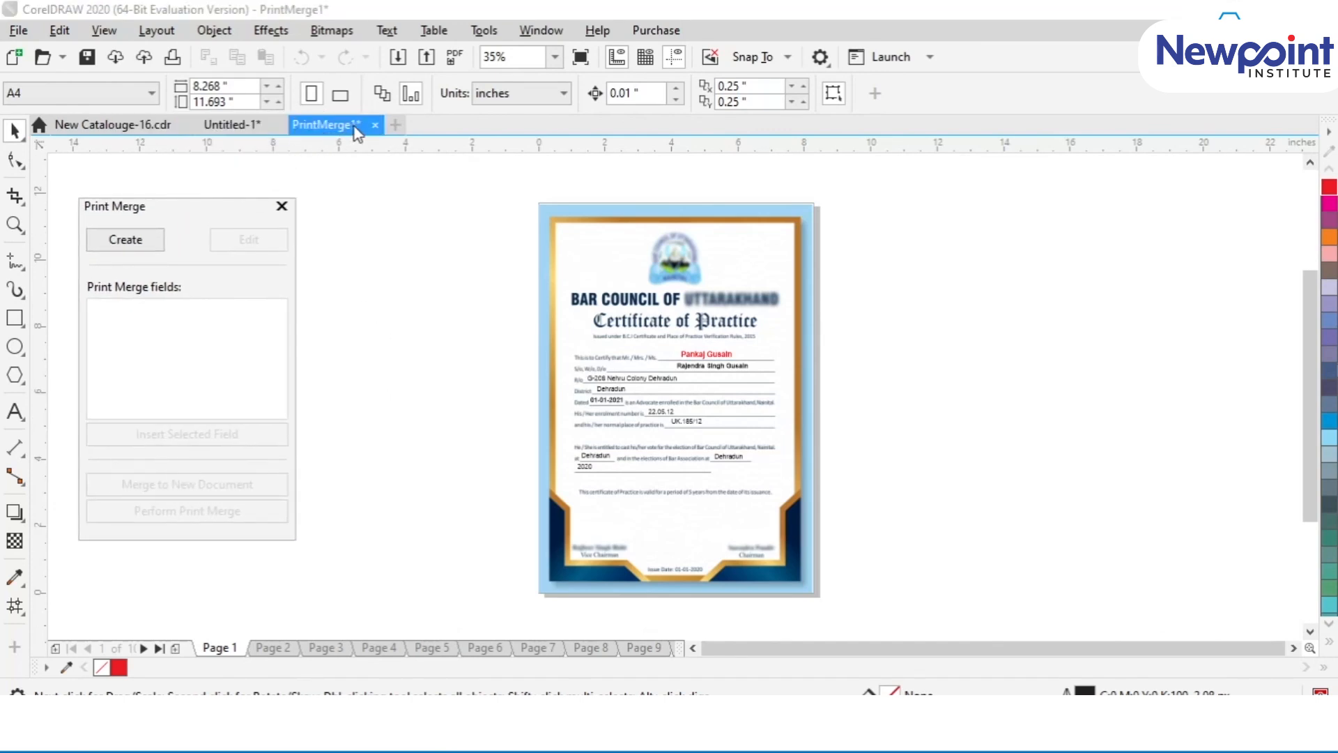
Step: Examine the merged field values on the page 1 certificate up close and as a whole page
{"action": "key", "text": "z"}
{"action": "left_click_drag", "start_coordinate": [522, 339], "coordinate": [868, 502]}
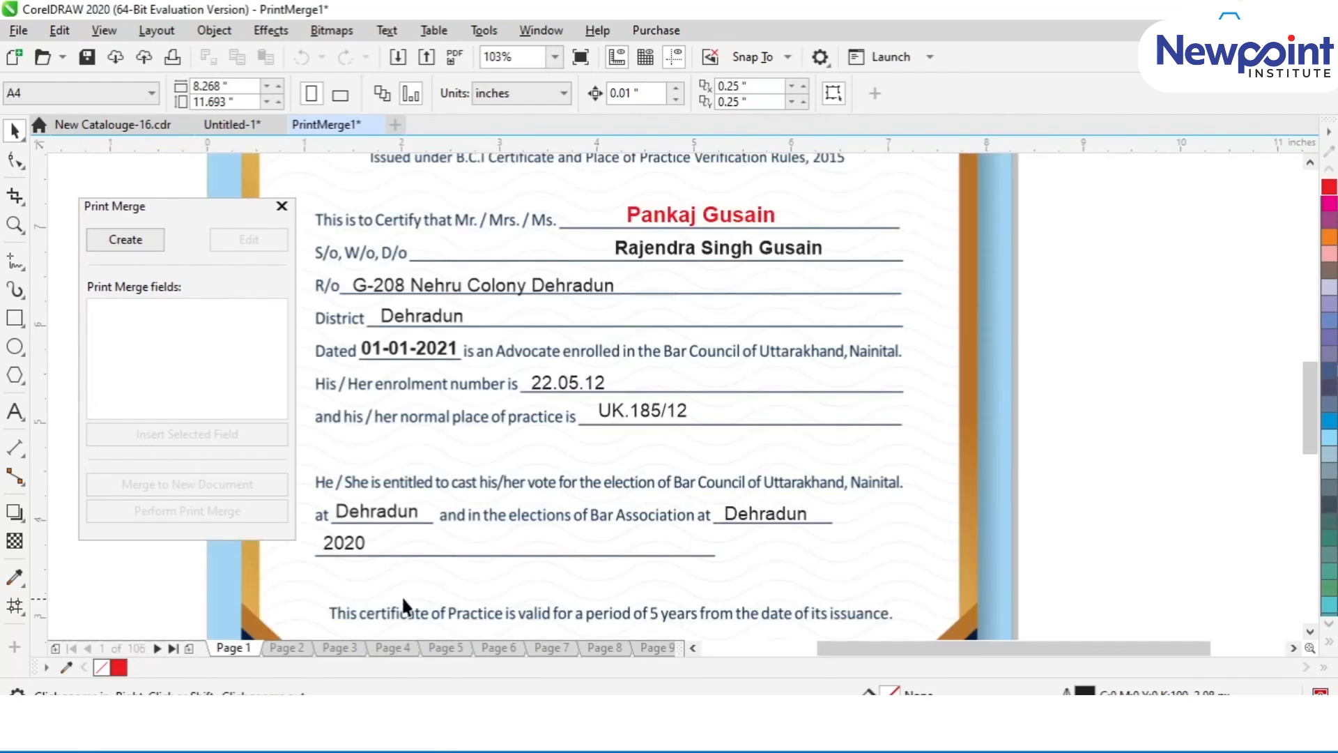
{"action": "right_click", "coordinate": [666, 340]}
{"action": "left_click", "coordinate": [662, 354]}
{"action": "scroll", "coordinate": [664, 345], "scroll_direction": "down", "scroll_amount": 2}
{"action": "key", "text": "F4"}
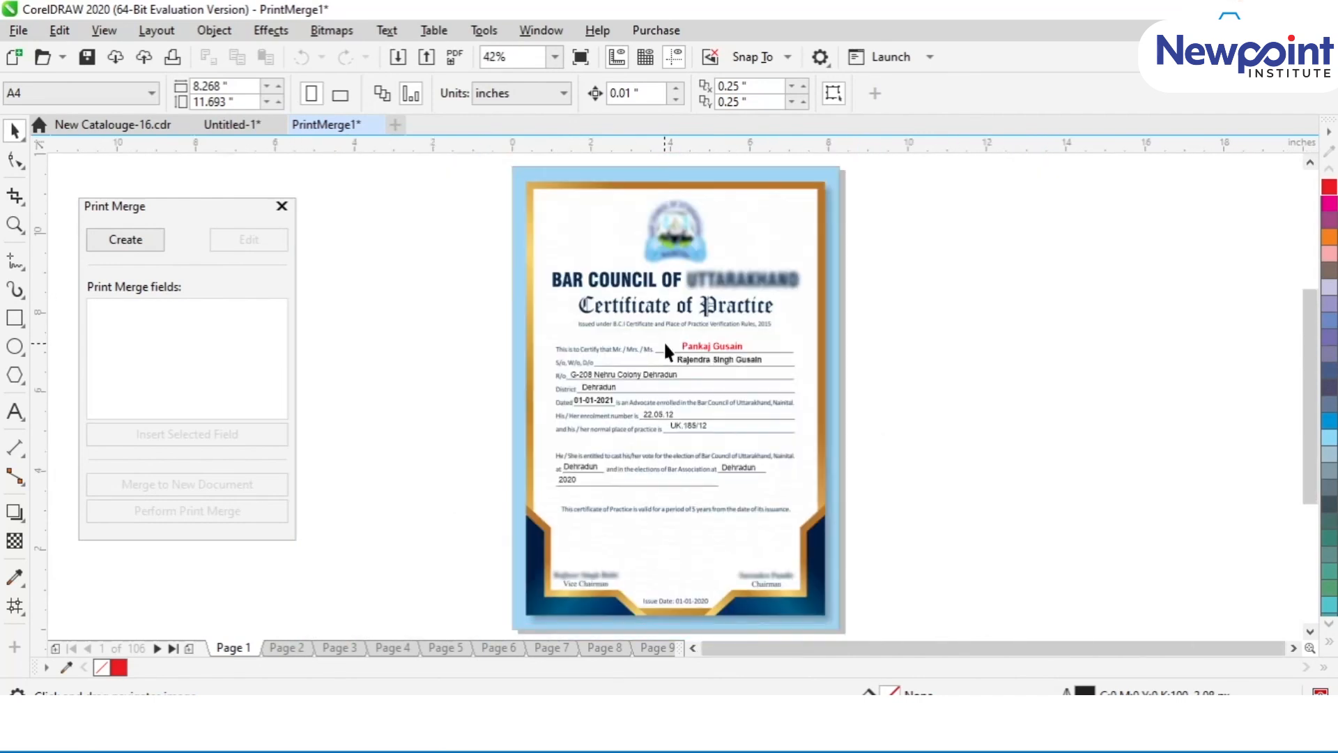
Step: Page forward through the merged certificates from page 1 to page 24 to check their filled-in data
{"action": "scroll", "coordinate": [663, 343], "scroll_direction": "up", "scroll_amount": 2}
{"action": "scroll", "coordinate": [662, 340], "scroll_direction": "down", "scroll_amount": 1}
{"action": "key", "text": "Page_Down"}
{"action": "key", "text": "Page_Down"}
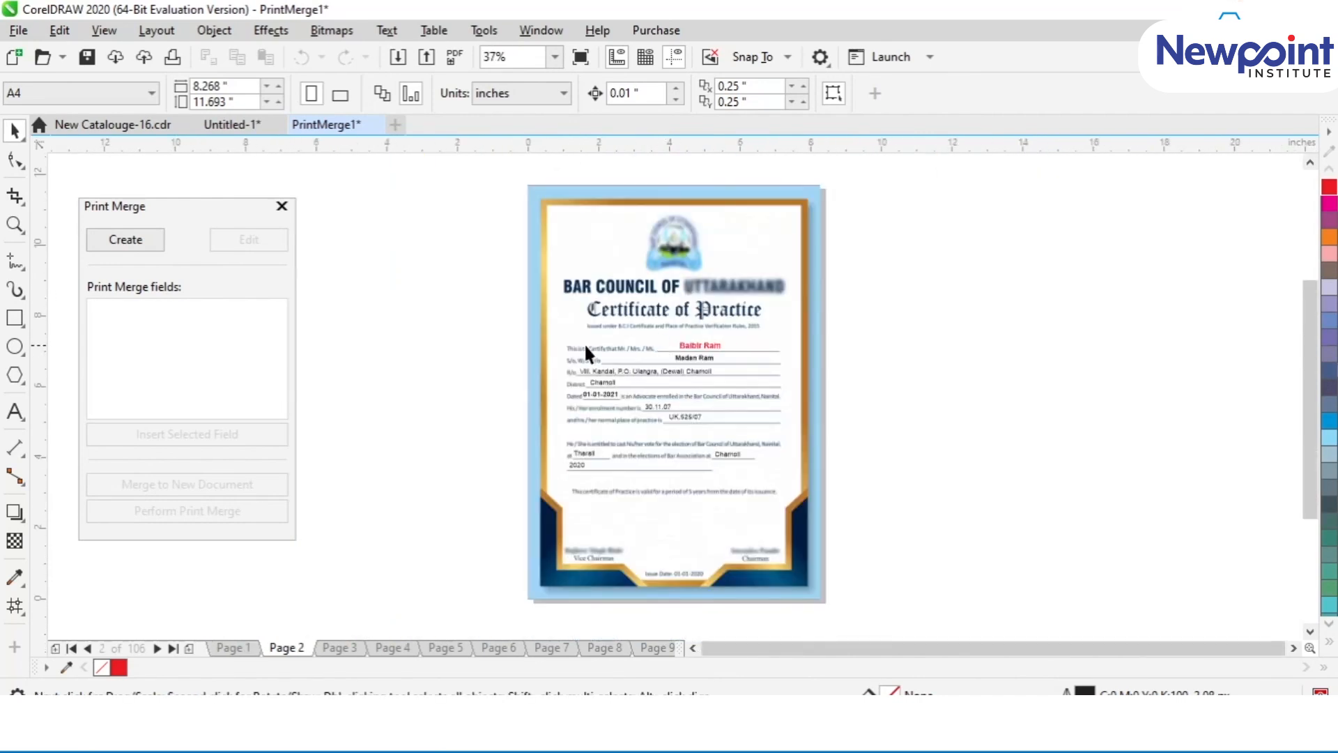
{"action": "key", "text": "Page_Down"}
{"action": "key", "text": "Page_Down"}
{"action": "key", "text": "Page_Down"}
{"action": "key", "text": "Page_Down"}
{"action": "key", "text": "Page_Down"}
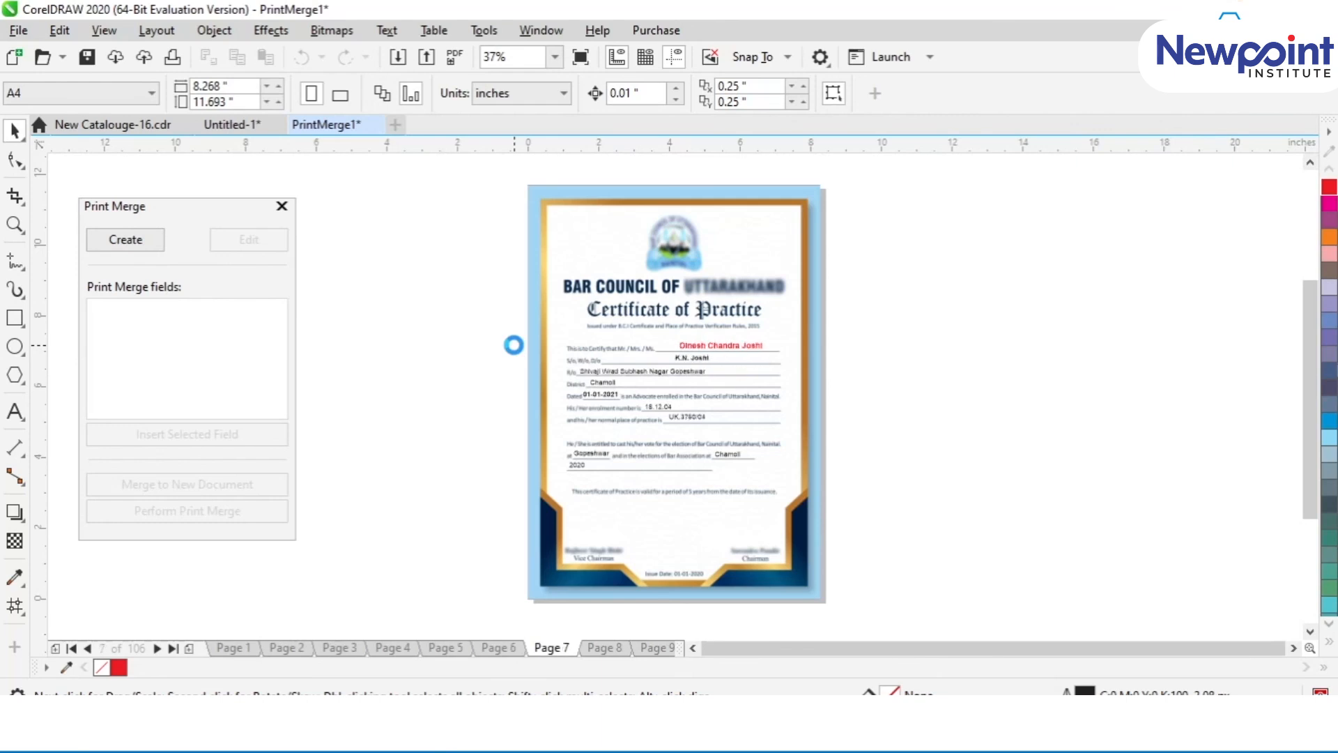
{"action": "key", "text": "Page_Down"}
{"action": "key", "text": "Page_Down"}
{"action": "key", "text": "Page_Down"}
{"action": "key", "text": "Page_Down"}
{"action": "key", "text": "Page_Down"}
{"action": "key", "text": "Page_Down"}
{"action": "key", "text": "Page_Down"}
{"action": "key", "text": "Page_Down"}
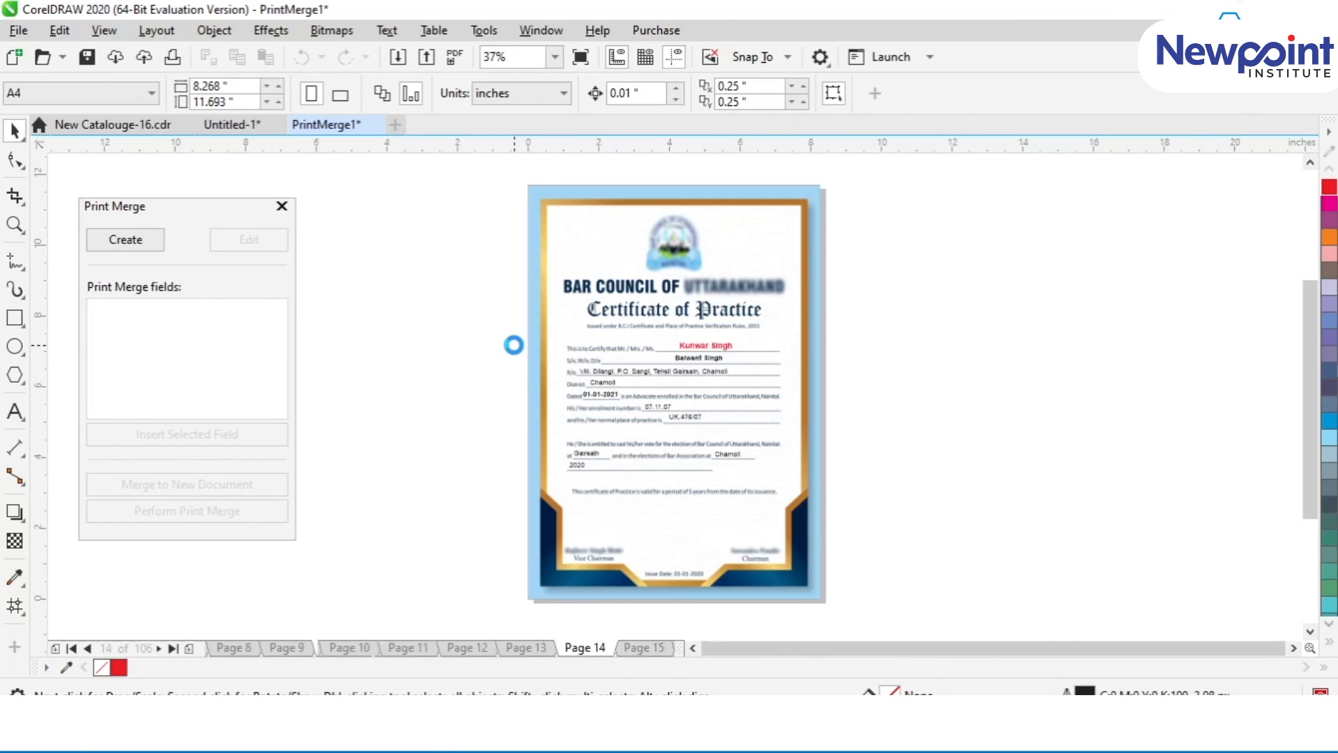
{"action": "key", "text": "Page_Down"}
{"action": "key", "text": "Page_Down"}
{"action": "key", "text": "Page_Down"}
{"action": "key", "text": "Page_Down"}
{"action": "key", "text": "Page_Down"}
{"action": "key", "text": "Page_Down"}
{"action": "key", "text": "Page_Down"}
{"action": "key", "text": "Page_Down"}
{"action": "key", "text": "Page_Down"}
{"action": "key", "text": "Page_Down"}
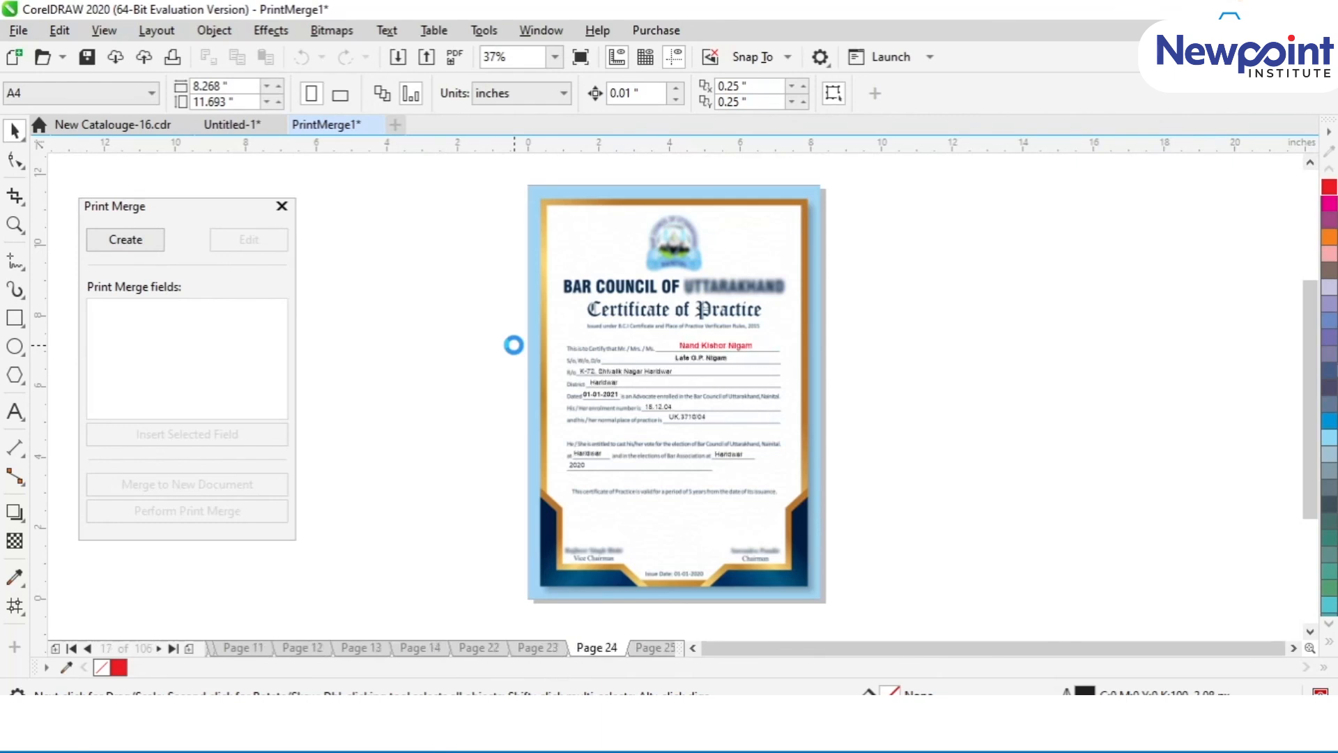
Step: Inspect the certificate on page 25 up close and page back through the merged certificates to page 13
{"action": "key", "text": "Page_Up"}
{"action": "key", "text": "Page_Up"}
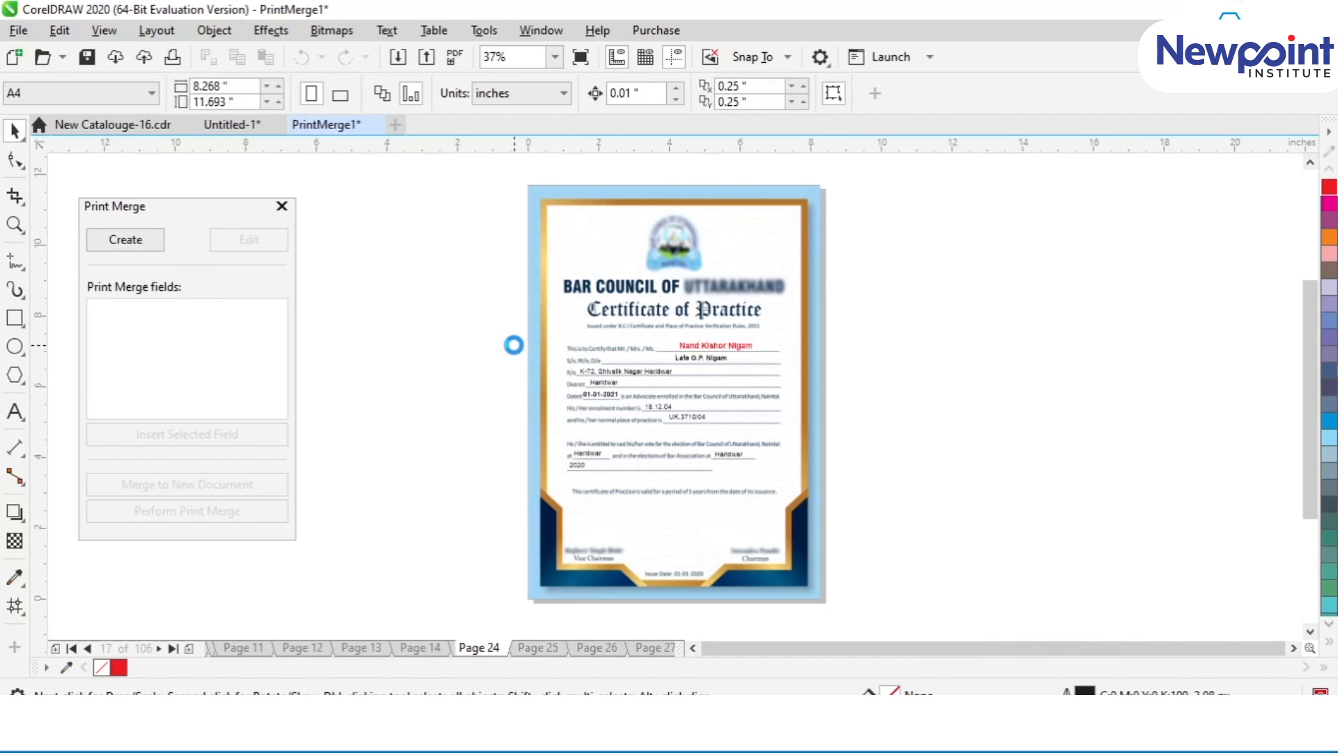
{"action": "key", "text": "Page_Down"}
{"action": "scroll", "coordinate": [584, 396], "scroll_direction": "up", "scroll_amount": 2}
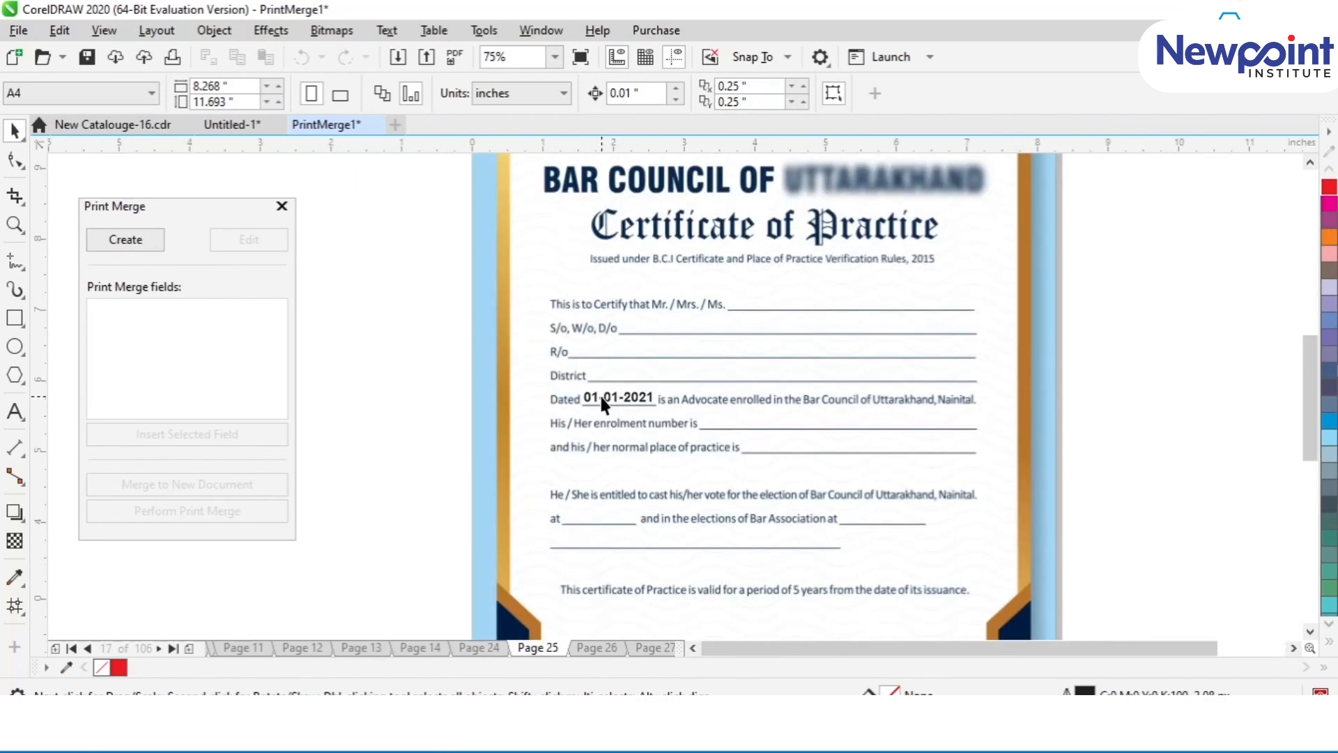
{"action": "scroll", "coordinate": [600, 394], "scroll_direction": "down", "scroll_amount": 2}
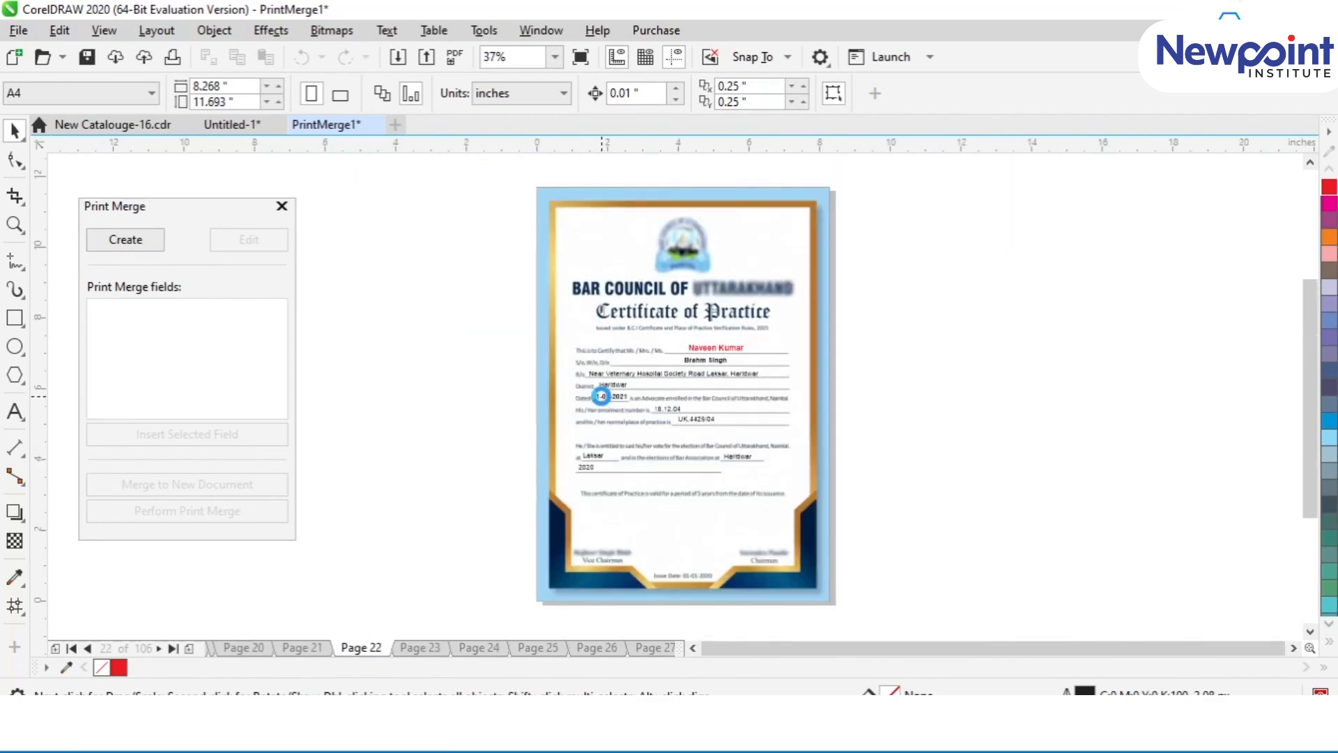
{"action": "key", "text": "Page_Up"}
{"action": "key", "text": "Page_Up"}
{"action": "key", "text": "Page_Up"}
{"action": "key", "text": "Page_Up"}
{"action": "key", "text": "Page_Up"}
{"action": "key", "text": "Page_Up"}
{"action": "key", "text": "Page_Up"}
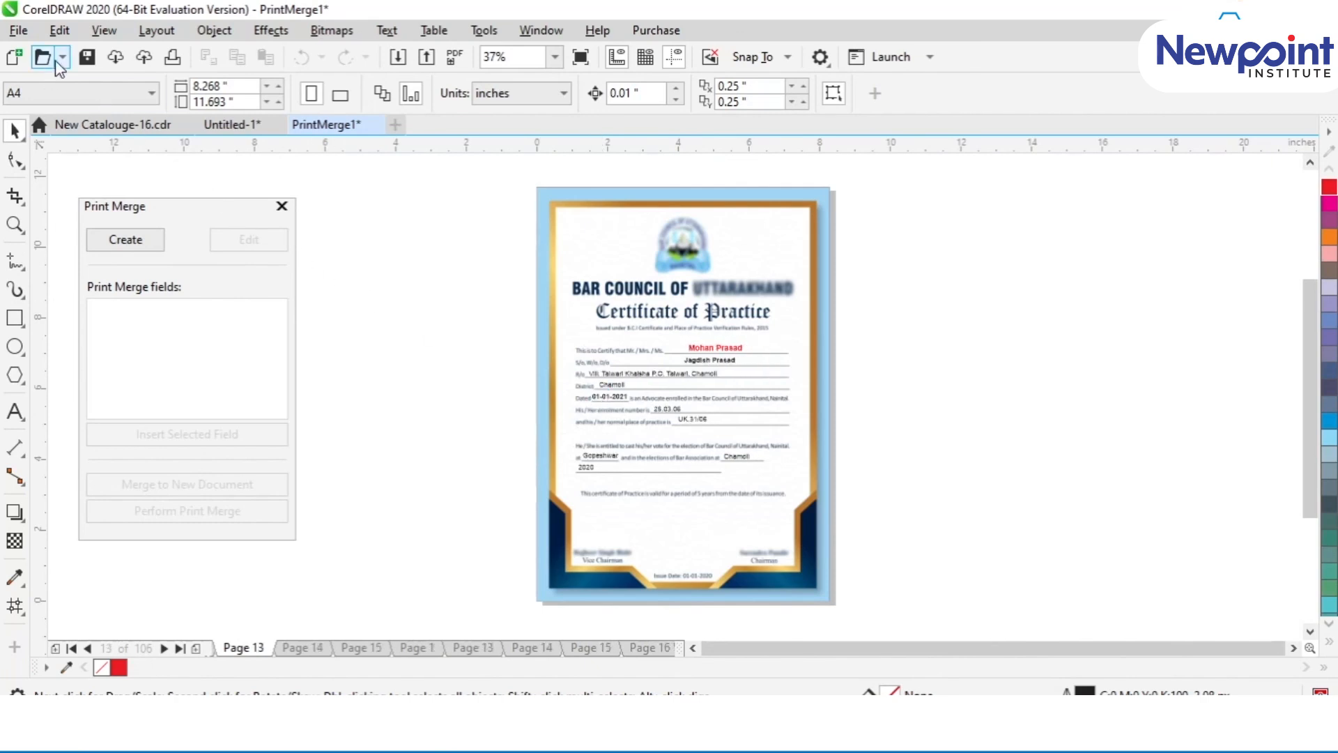
Step: Save the merged document as 123 in CDR format, version 22.0 (2020), in the New Stuff folder
{"action": "left_click", "coordinate": [87, 58]}
{"action": "type", "text": "123"}
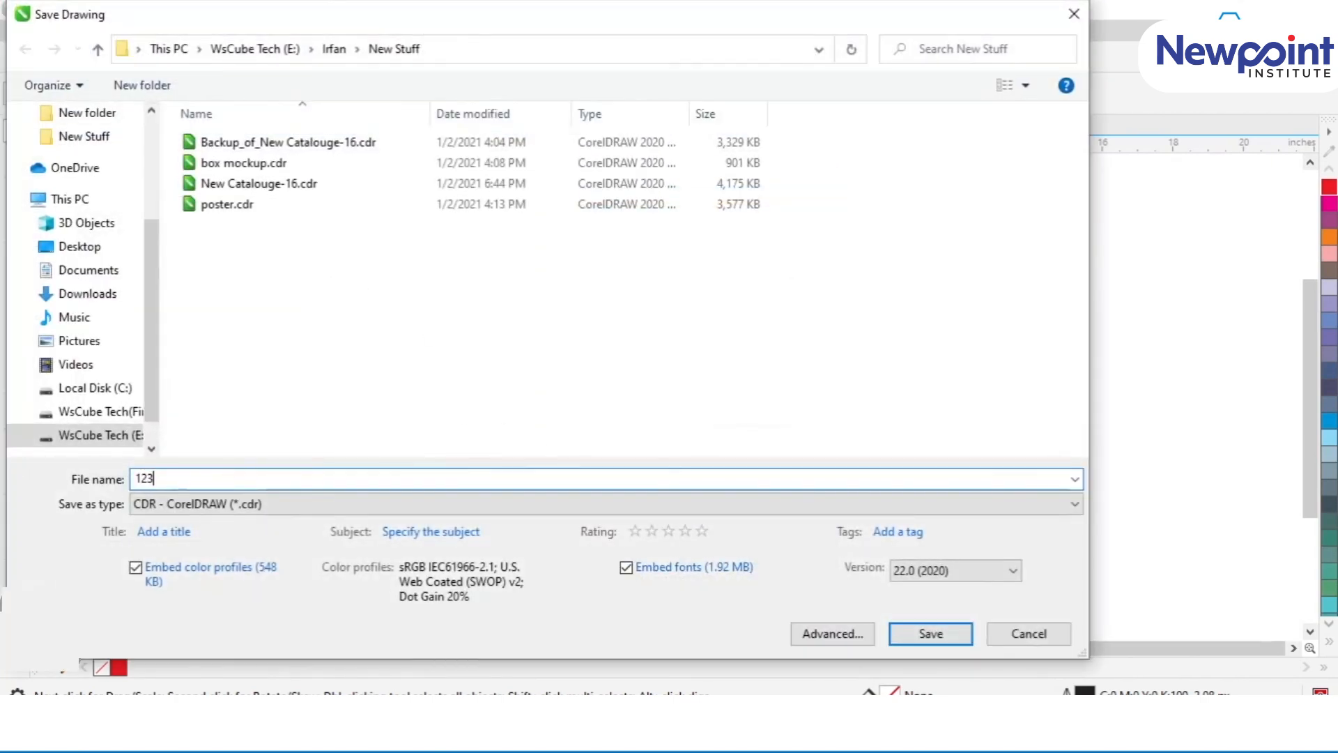
{"action": "key", "text": "Return"}
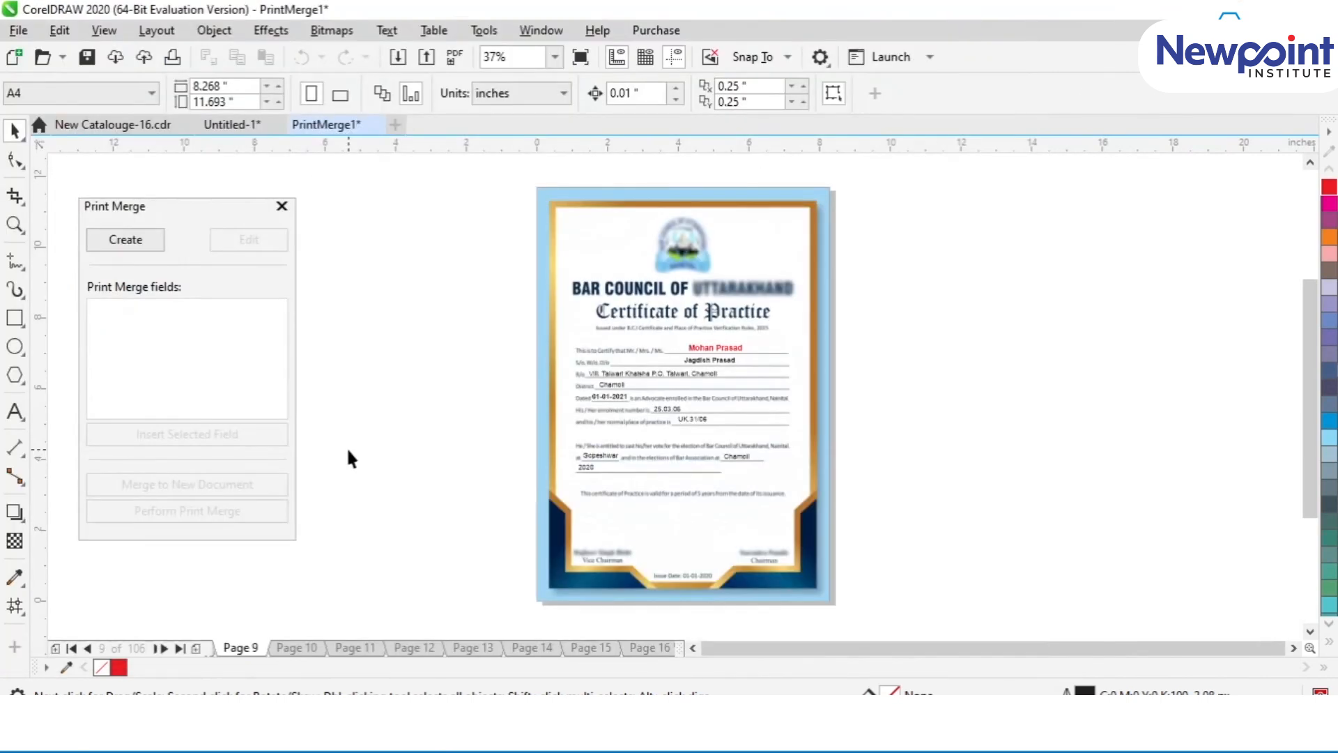
{"action": "key", "text": "ctrl+s"}
{"action": "key", "text": "Return"}
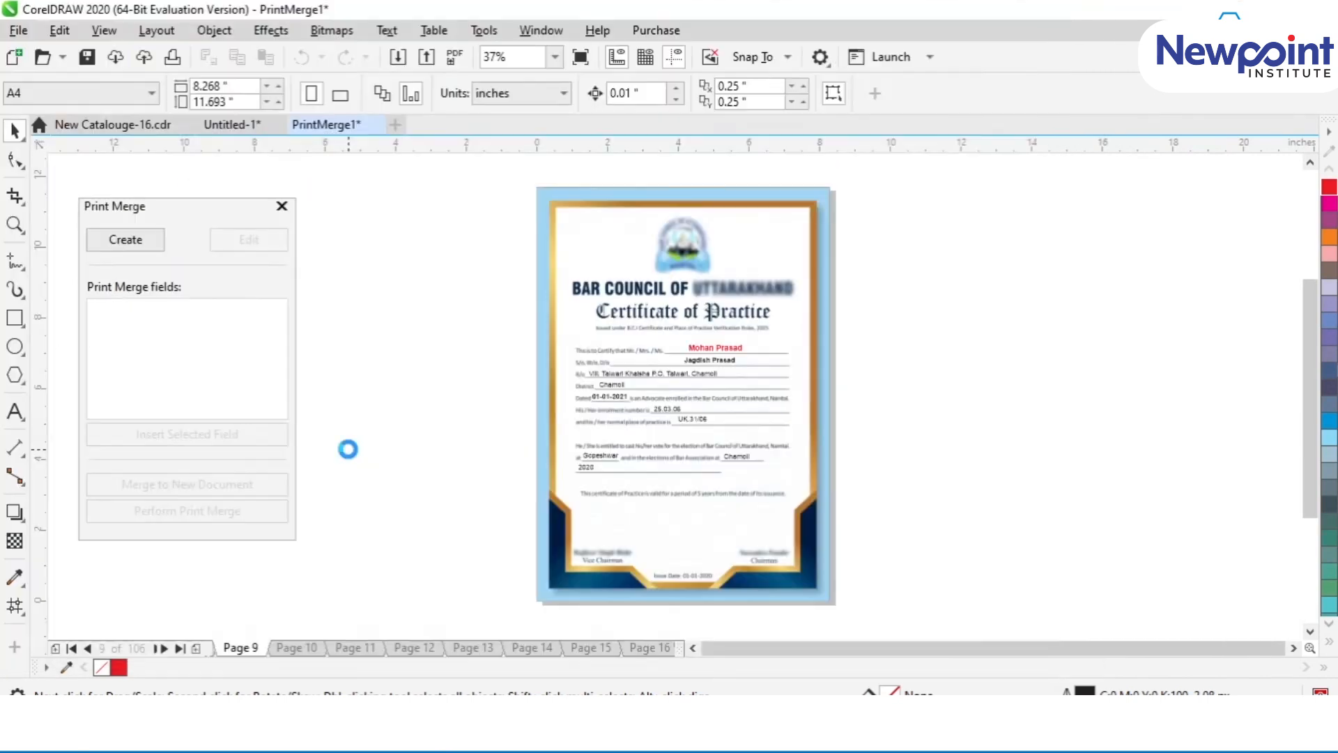